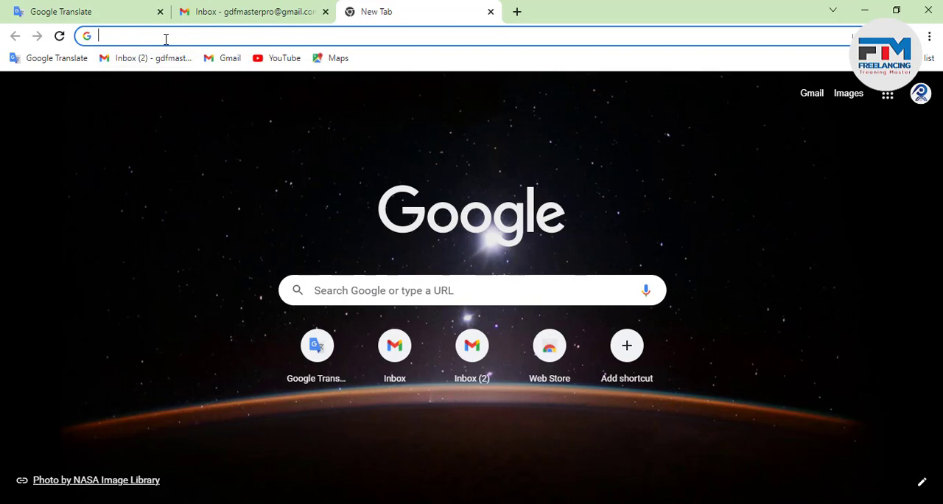
Search Google for "mascot logo" and show the image results.
{"action": "left_click", "coordinate": [166, 39]}
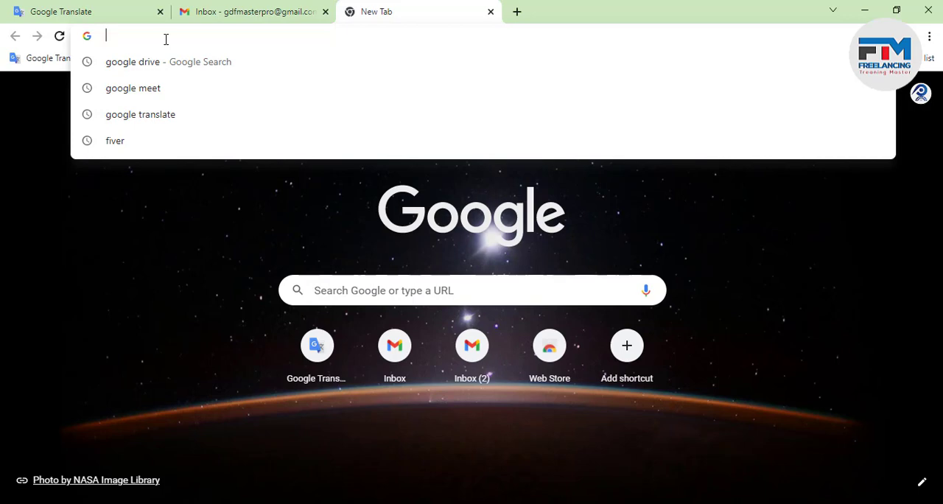
{"action": "type", "text": "mas"}
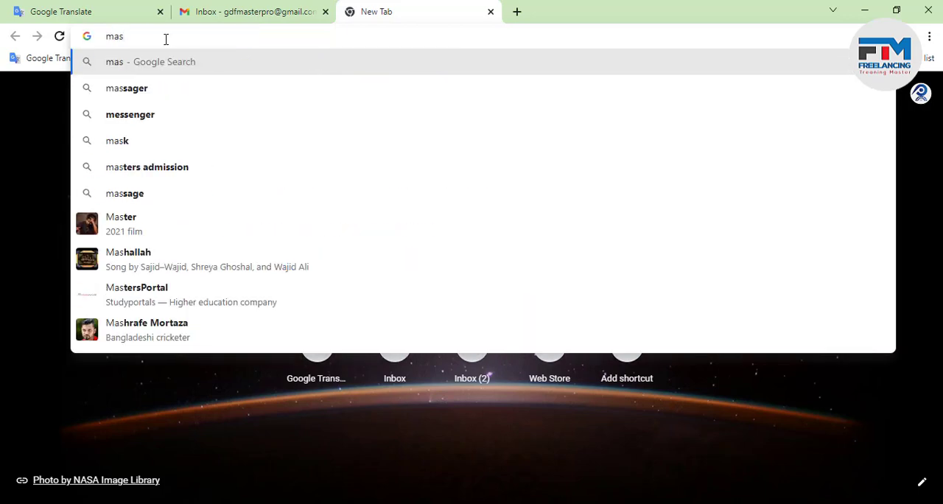
{"action": "type", "text": "cot "}
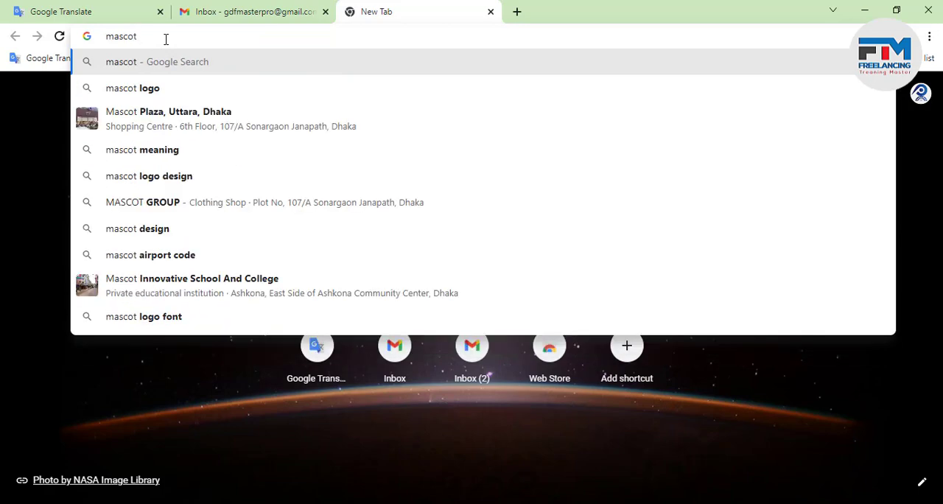
{"action": "type", "text": "logo"}
{"action": "key", "text": "Return"}
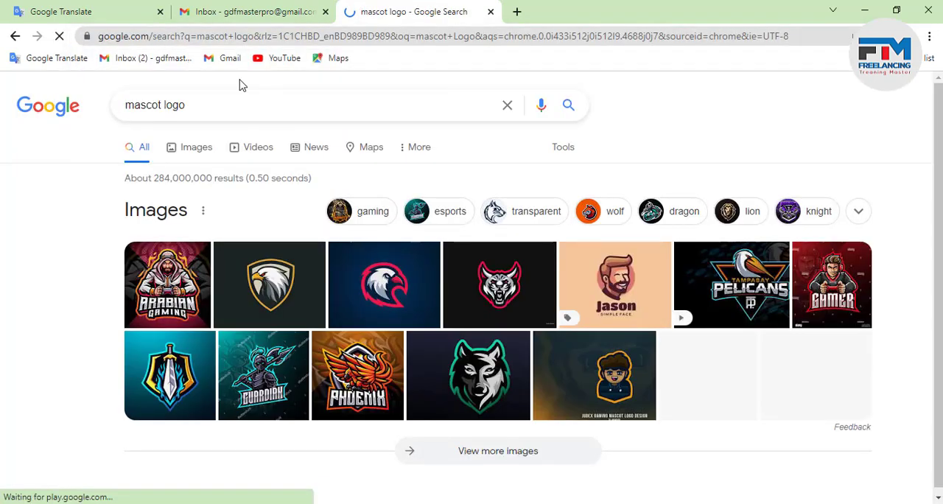
{"action": "left_click", "coordinate": [185, 157]}
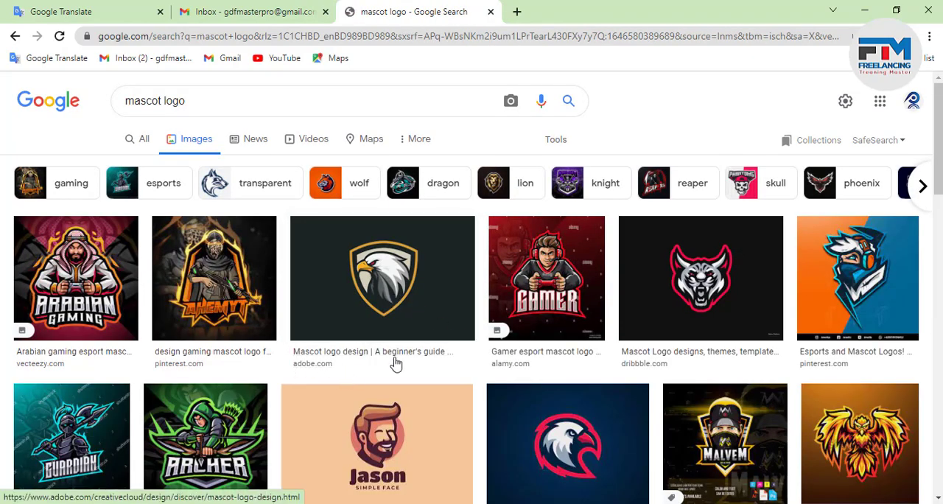
Examine the range of mascot logo designs across the image results.
{"action": "scroll", "coordinate": [394, 366], "scroll_direction": "down", "scroll_amount": 2}
{"action": "scroll", "coordinate": [391, 366], "scroll_direction": "up", "scroll_amount": 1}
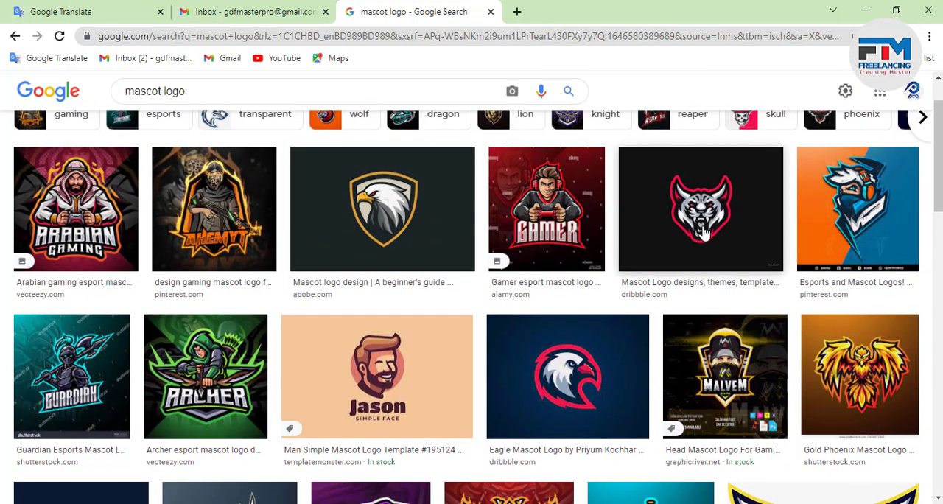
{"action": "scroll", "coordinate": [693, 308], "scroll_direction": "down", "scroll_amount": 4}
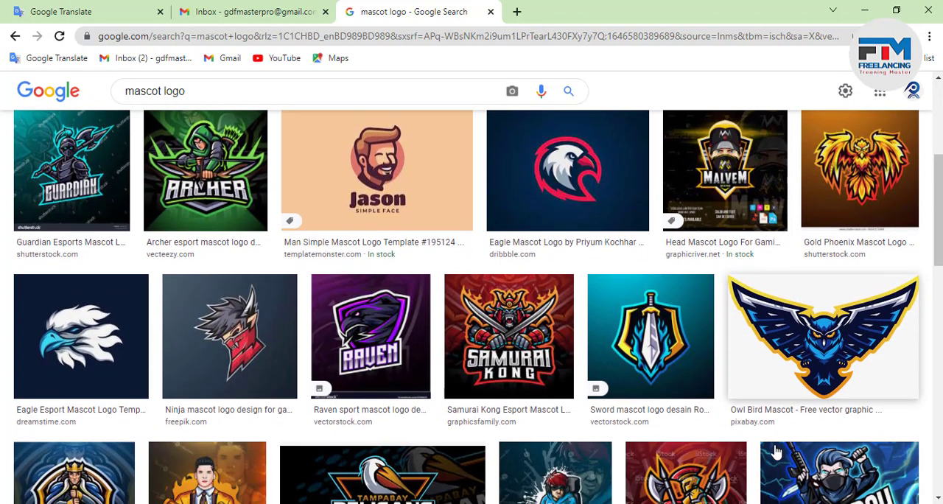
{"action": "scroll", "coordinate": [661, 417], "scroll_direction": "down", "scroll_amount": 5}
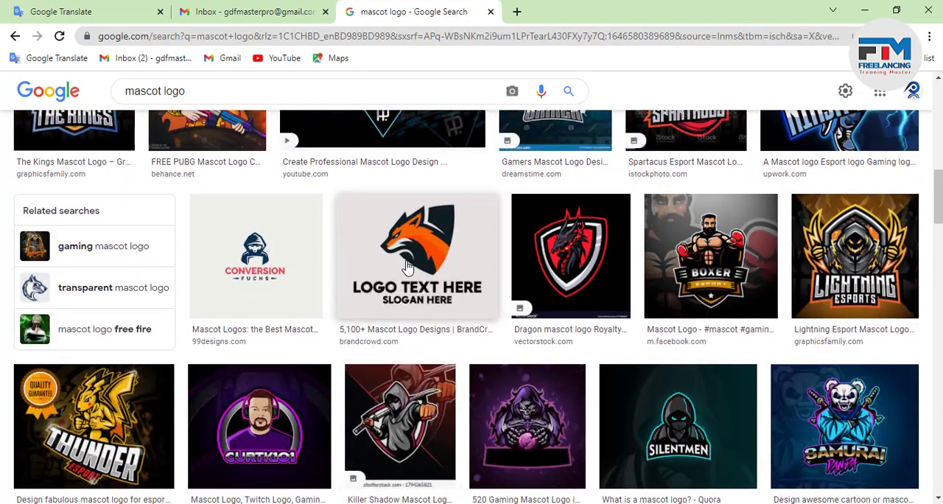
{"action": "scroll", "coordinate": [391, 311], "scroll_direction": "down", "scroll_amount": 4}
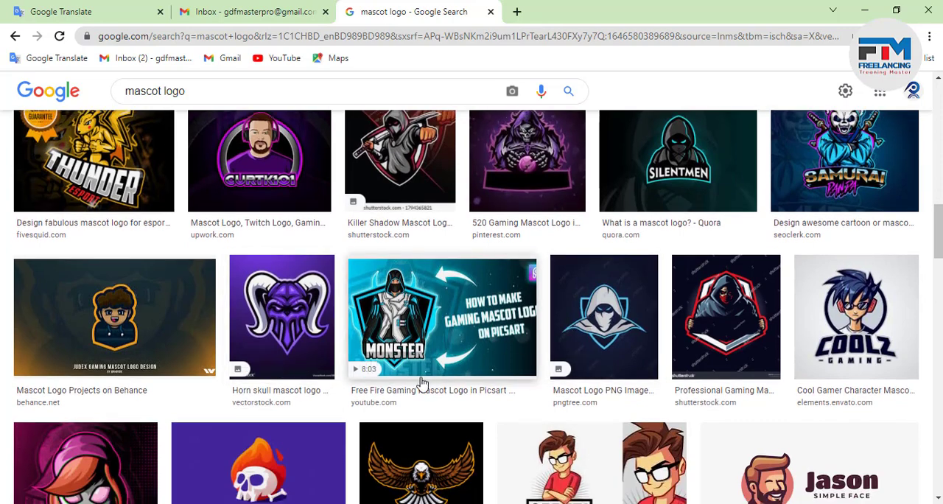
{"action": "scroll", "coordinate": [456, 383], "scroll_direction": "down", "scroll_amount": 2}
{"action": "scroll", "coordinate": [482, 385], "scroll_direction": "down", "scroll_amount": 2}
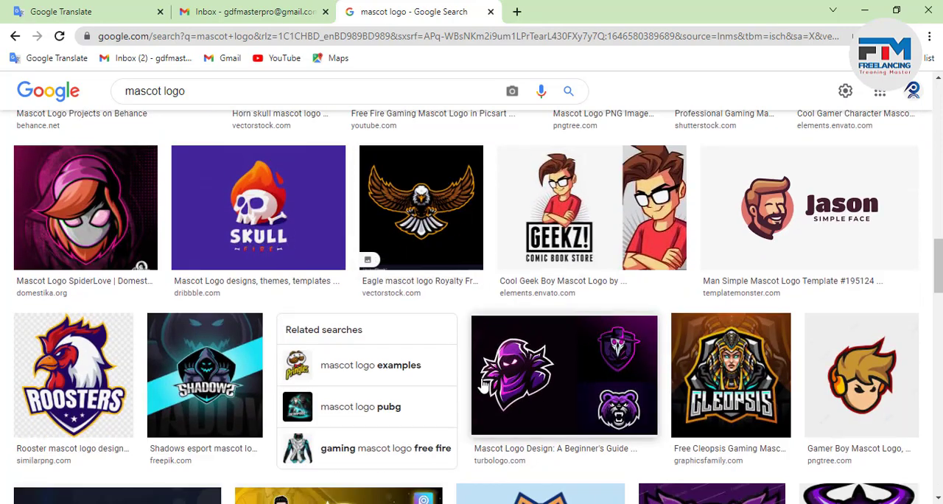
{"action": "scroll", "coordinate": [483, 384], "scroll_direction": "down", "scroll_amount": 1}
{"action": "scroll", "coordinate": [412, 383], "scroll_direction": "up", "scroll_amount": 2}
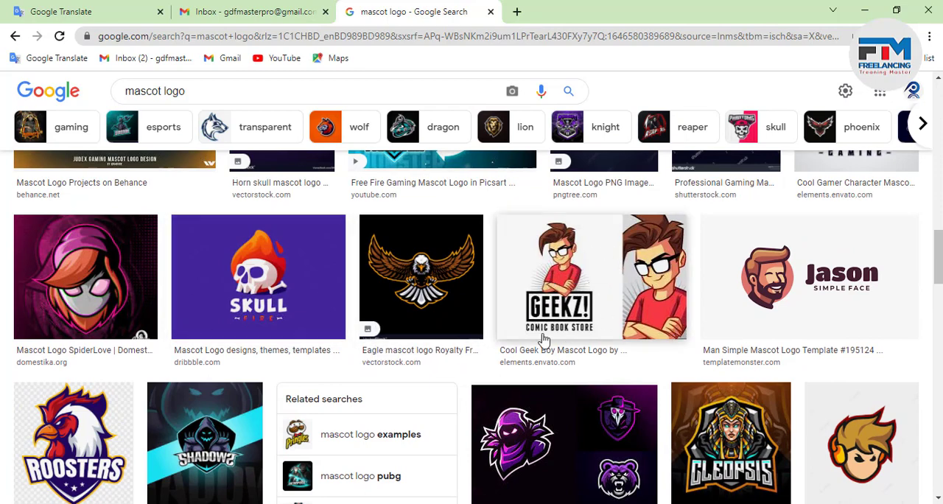
{"action": "scroll", "coordinate": [506, 398], "scroll_direction": "down", "scroll_amount": 2}
{"action": "scroll", "coordinate": [506, 398], "scroll_direction": "down", "scroll_amount": 3}
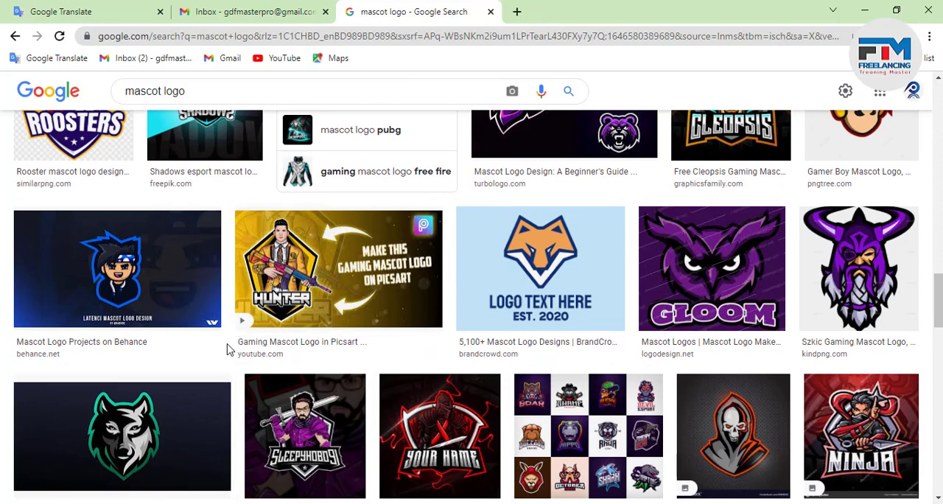
{"action": "scroll", "coordinate": [240, 402], "scroll_direction": "down", "scroll_amount": 1}
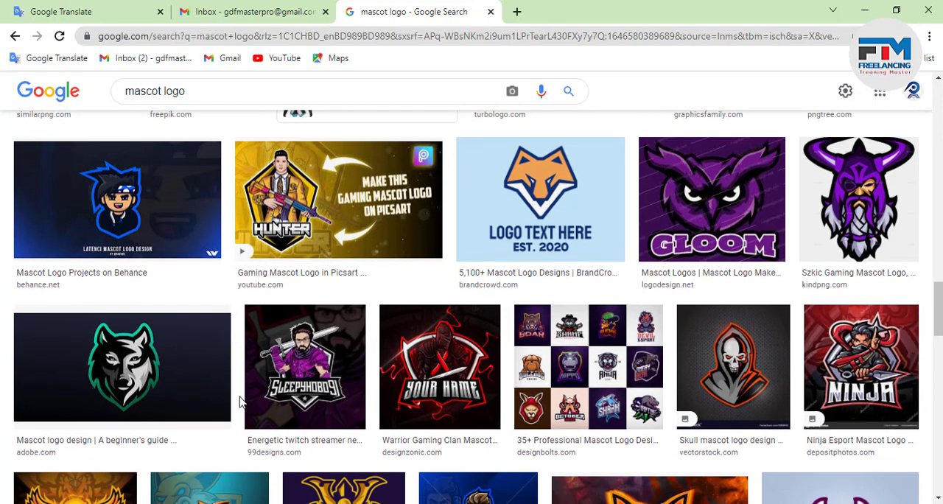
{"action": "scroll", "coordinate": [241, 402], "scroll_direction": "down", "scroll_amount": 1}
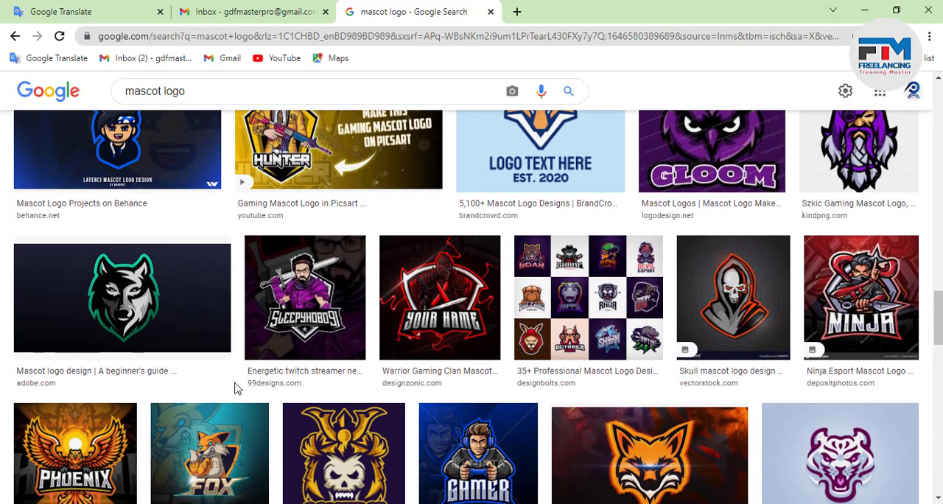
{"action": "scroll", "coordinate": [235, 388], "scroll_direction": "down", "scroll_amount": 1}
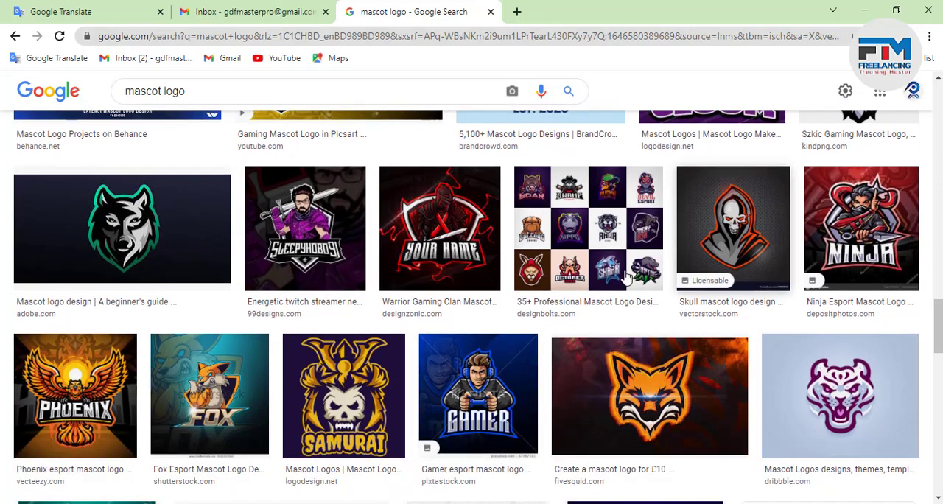
{"action": "scroll", "coordinate": [704, 416], "scroll_direction": "down", "scroll_amount": 2}
{"action": "scroll", "coordinate": [703, 417], "scroll_direction": "down", "scroll_amount": 1}
{"action": "scroll", "coordinate": [702, 417], "scroll_direction": "down", "scroll_amount": 1}
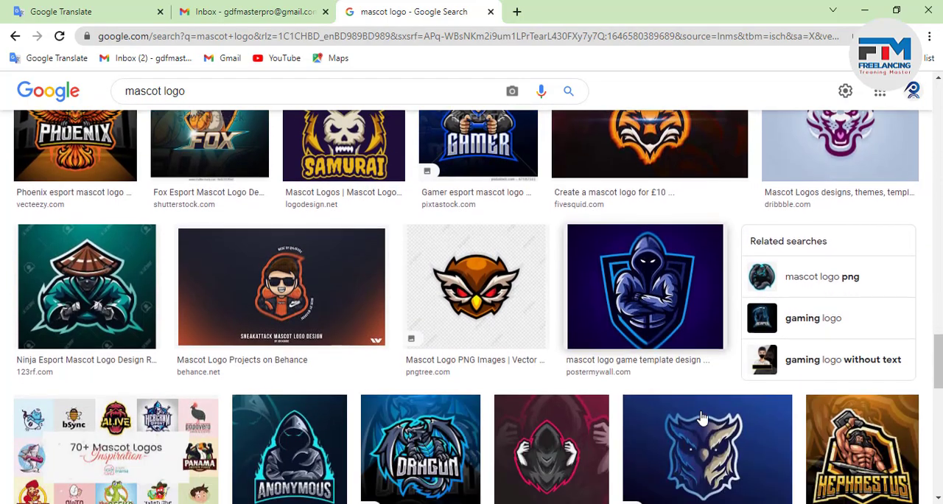
{"action": "scroll", "coordinate": [646, 411], "scroll_direction": "down", "scroll_amount": 1}
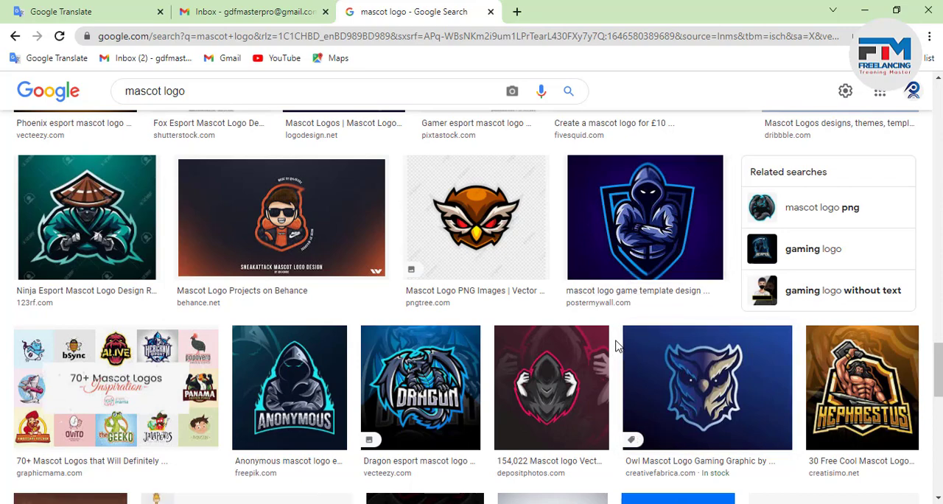
Preview the PosterMyWall logo of a hooded figure with crossed arms and compare it with the results around it.
{"action": "scroll", "coordinate": [617, 347], "scroll_direction": "up", "scroll_amount": 1}
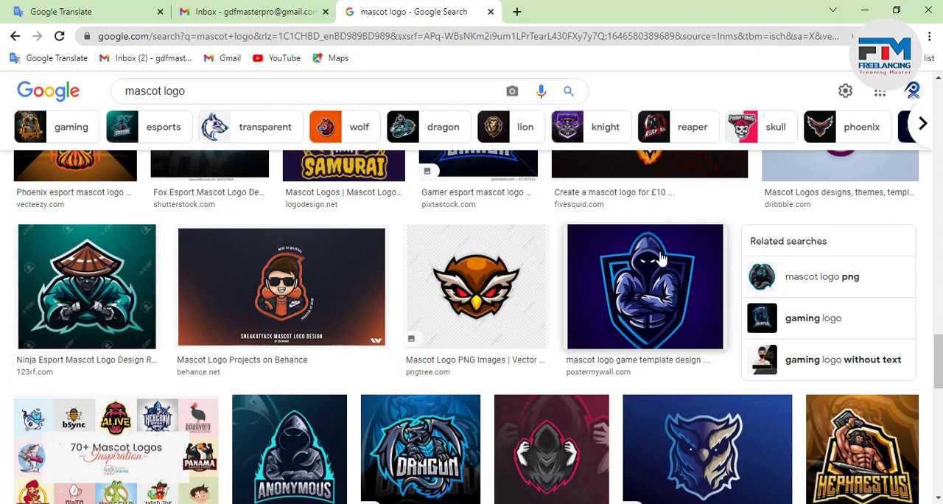
{"action": "left_click", "coordinate": [629, 294]}
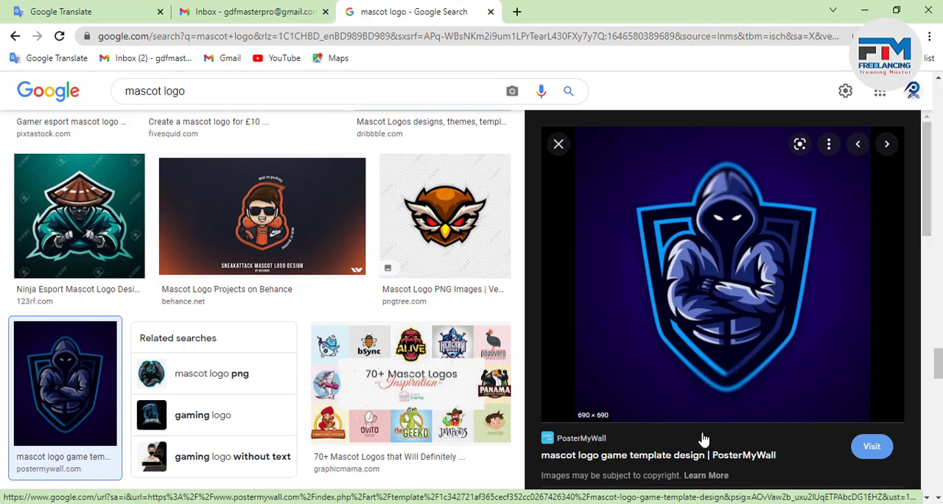
{"action": "scroll", "coordinate": [184, 332], "scroll_direction": "down", "scroll_amount": 3}
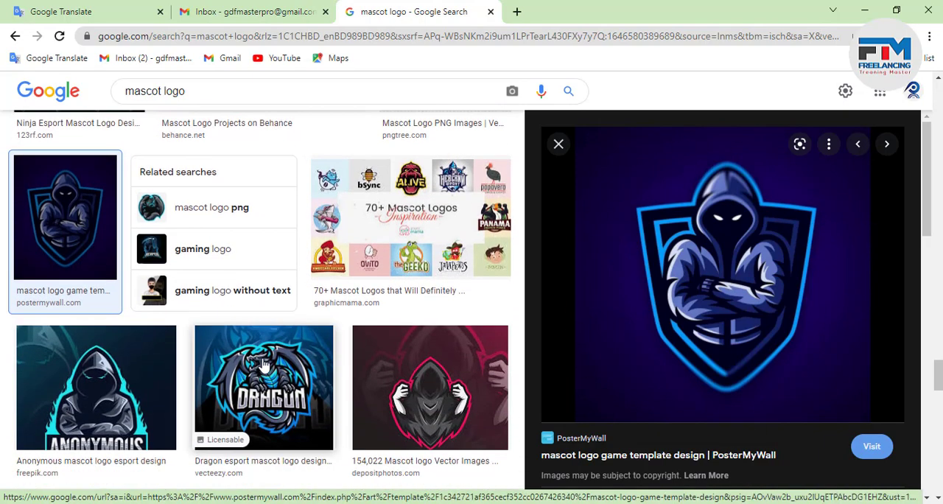
{"action": "scroll", "coordinate": [264, 362], "scroll_direction": "down", "scroll_amount": 3}
{"action": "scroll", "coordinate": [751, 286], "scroll_direction": "down", "scroll_amount": 5}
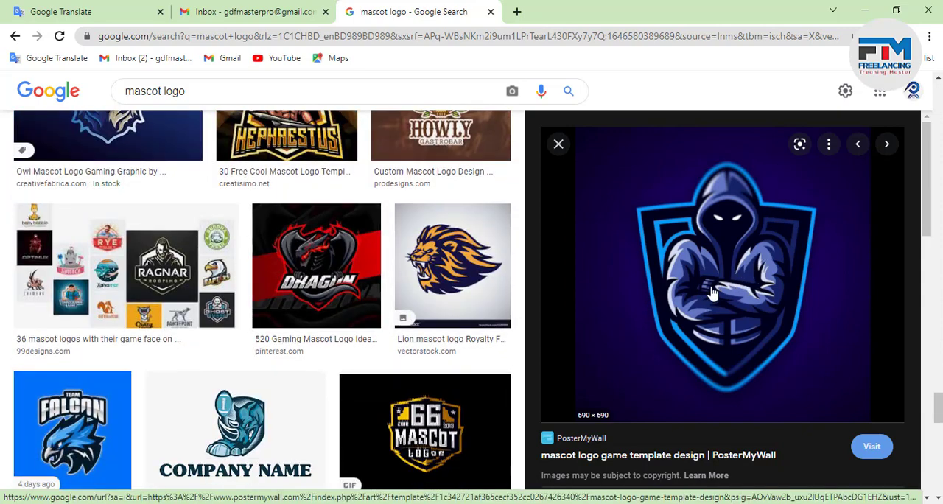
{"action": "scroll", "coordinate": [322, 305], "scroll_direction": "down", "scroll_amount": 3}
{"action": "scroll", "coordinate": [304, 295], "scroll_direction": "up", "scroll_amount": 1}
{"action": "scroll", "coordinate": [303, 295], "scroll_direction": "up", "scroll_amount": 2}
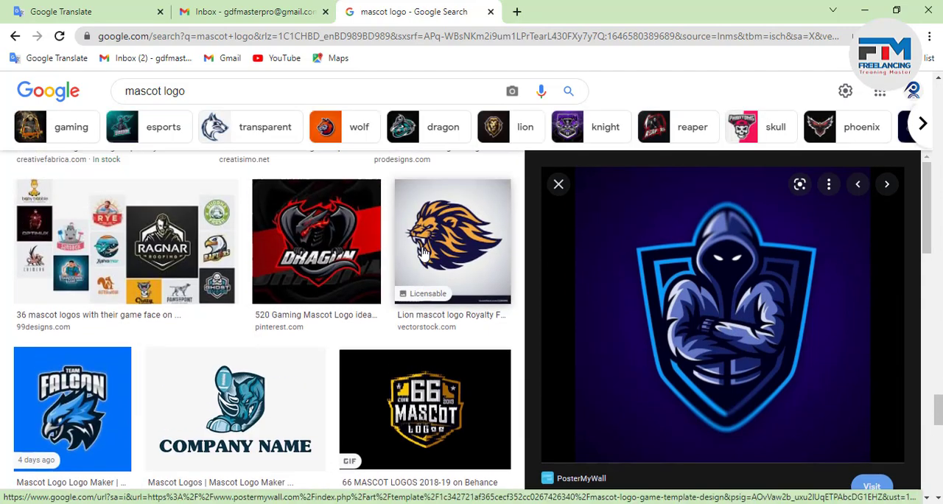
Preview the VectorStock lion mascot logo and the Placeit Team Falcon logo.
{"action": "left_click", "coordinate": [453, 266]}
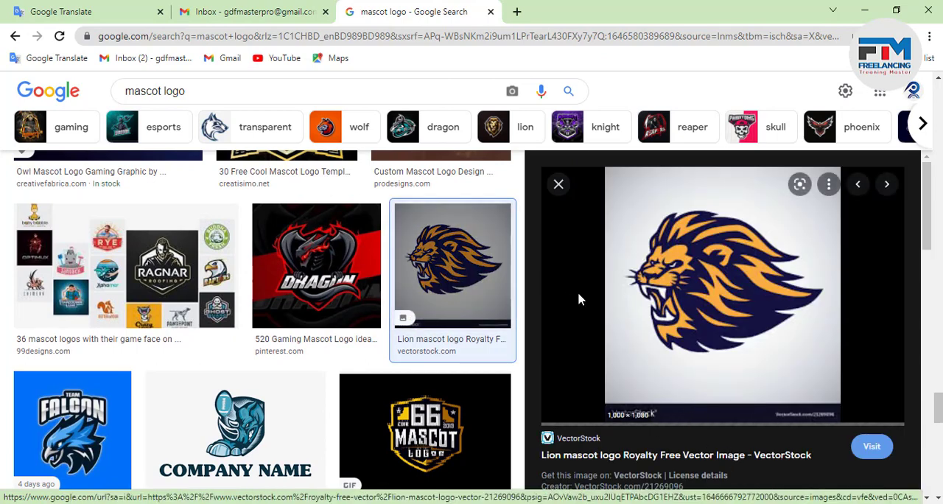
{"action": "scroll", "coordinate": [427, 362], "scroll_direction": "down", "scroll_amount": 1}
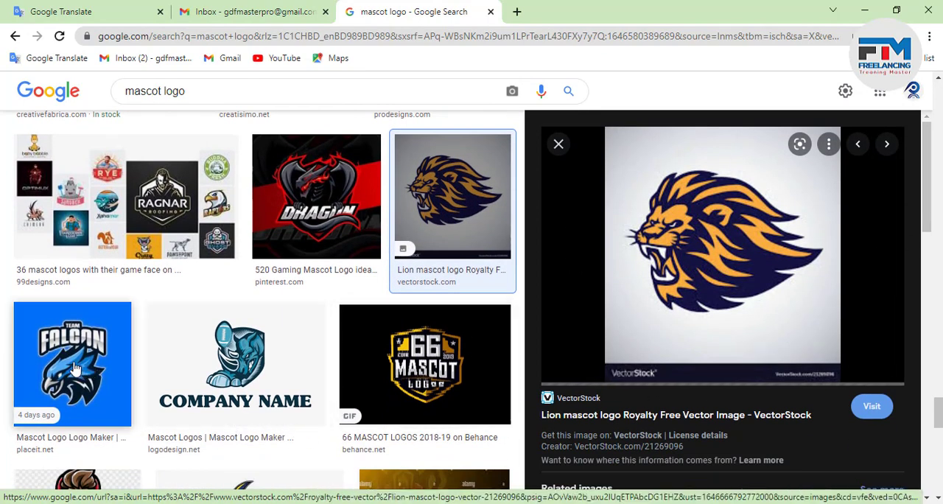
{"action": "left_click", "coordinate": [102, 364]}
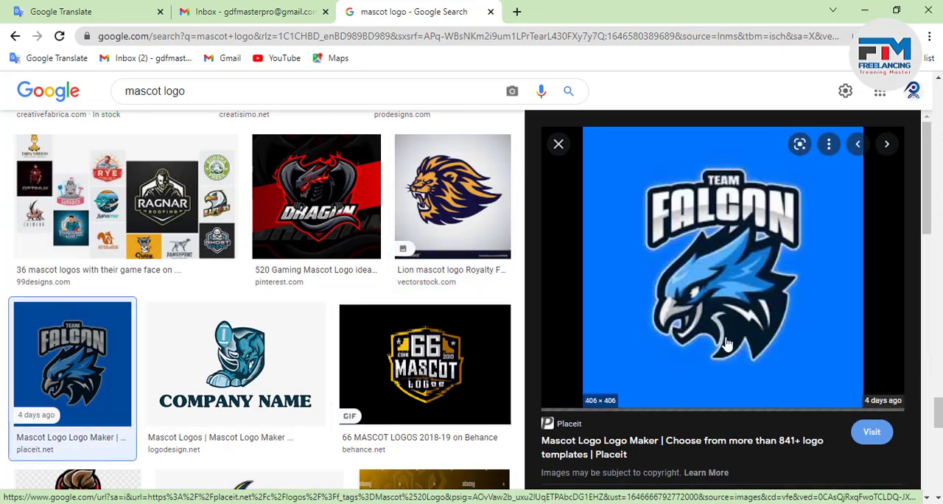
Preview the GraphicsFamily "Leons" lion mascot logo from further down the results.
{"action": "scroll", "coordinate": [214, 339], "scroll_direction": "down", "scroll_amount": 2}
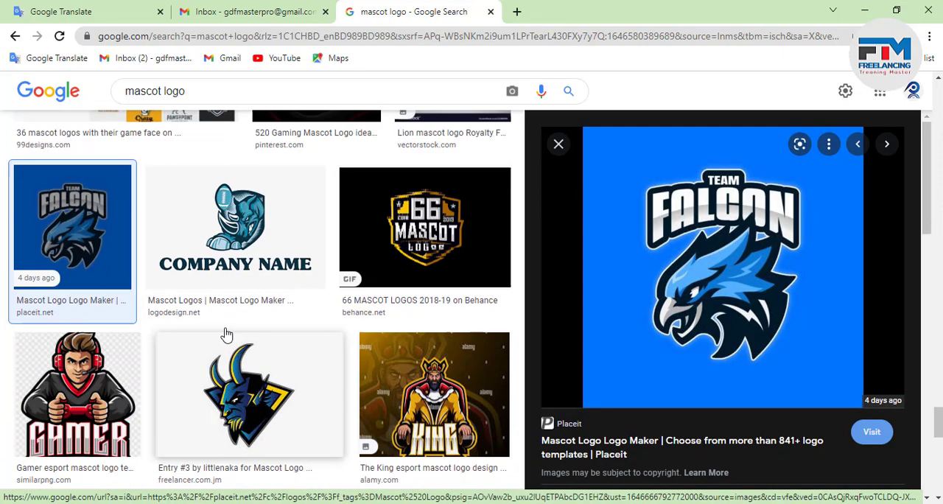
{"action": "scroll", "coordinate": [221, 335], "scroll_direction": "down", "scroll_amount": 3}
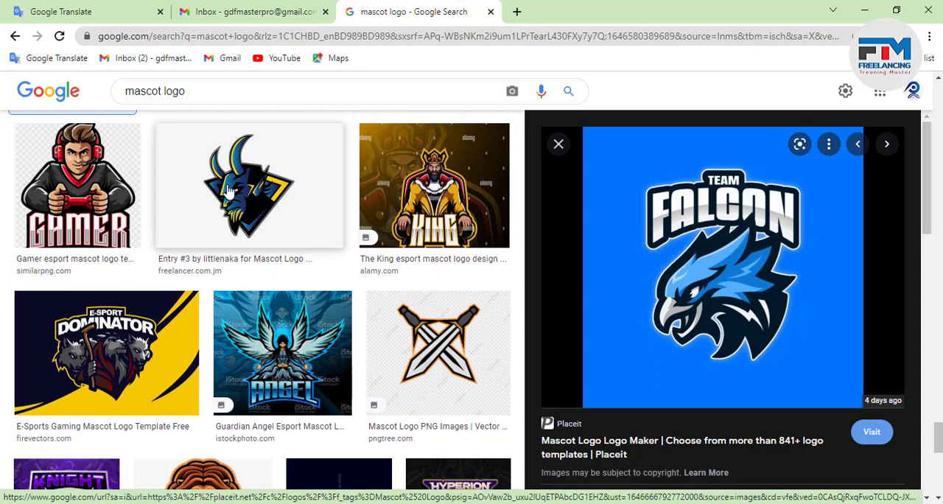
{"action": "scroll", "coordinate": [231, 288], "scroll_direction": "down", "scroll_amount": 1}
{"action": "scroll", "coordinate": [231, 288], "scroll_direction": "down", "scroll_amount": 2}
{"action": "left_click", "coordinate": [202, 313]}
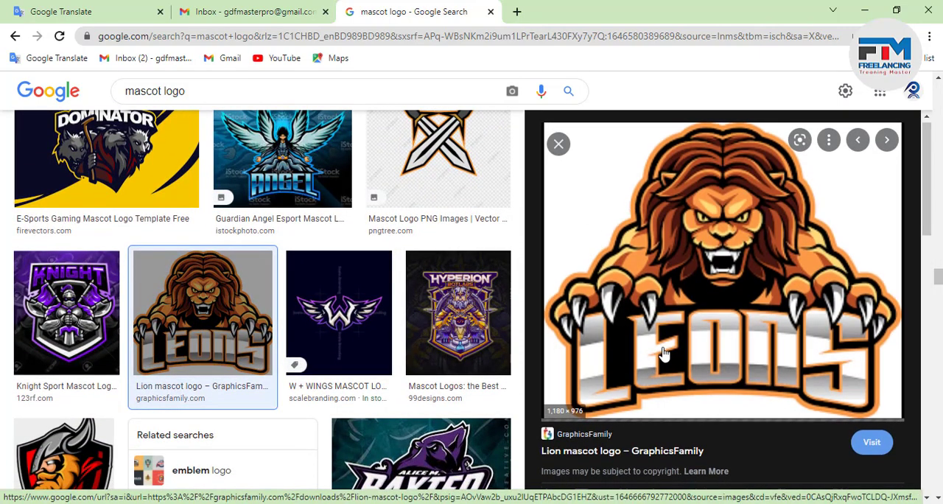
{"action": "scroll", "coordinate": [663, 353], "scroll_direction": "down", "scroll_amount": 3}
{"action": "scroll", "coordinate": [663, 354], "scroll_direction": "up", "scroll_amount": 1}
{"action": "scroll", "coordinate": [663, 354], "scroll_direction": "down", "scroll_amount": 2}
{"action": "scroll", "coordinate": [728, 272], "scroll_direction": "up", "scroll_amount": 5}
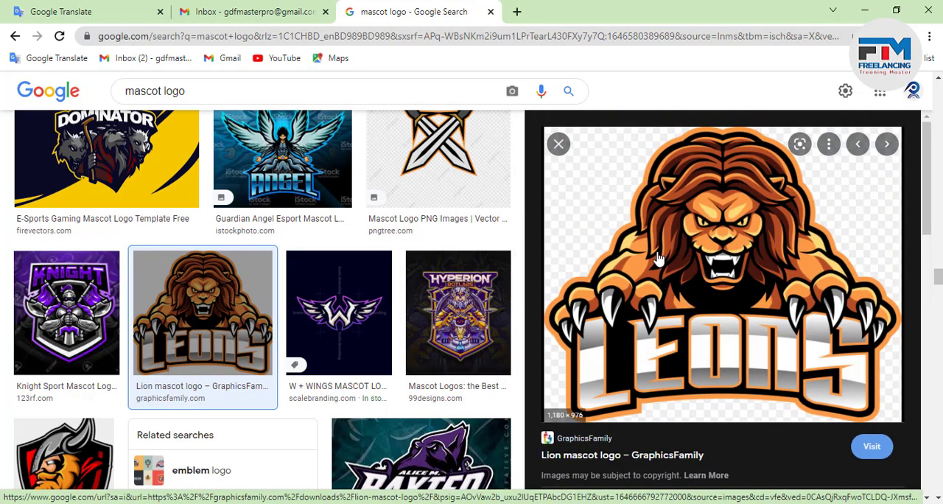
Search Google for "lione" in a new browser tab and show the image results.
{"action": "left_click", "coordinate": [517, 11]}
{"action": "type", "text": "li"}
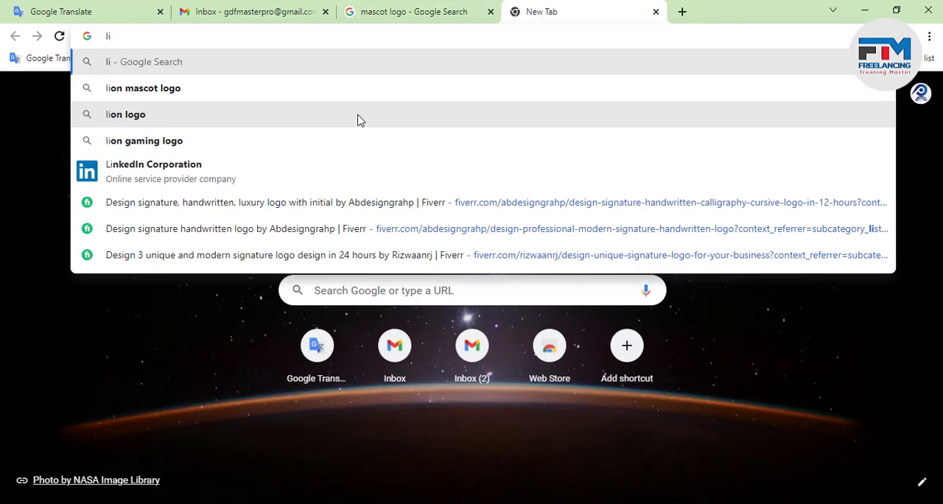
{"action": "type", "text": "one"}
{"action": "key", "text": "Return"}
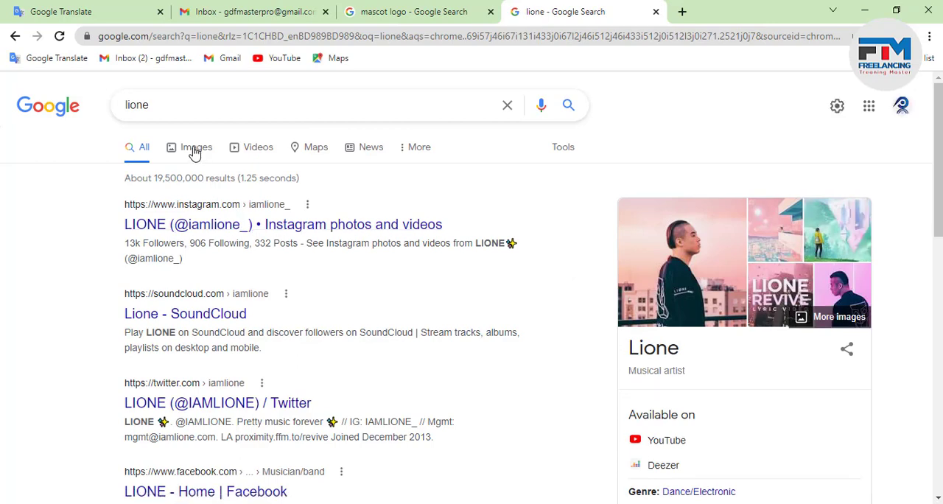
{"action": "left_click", "coordinate": [195, 152]}
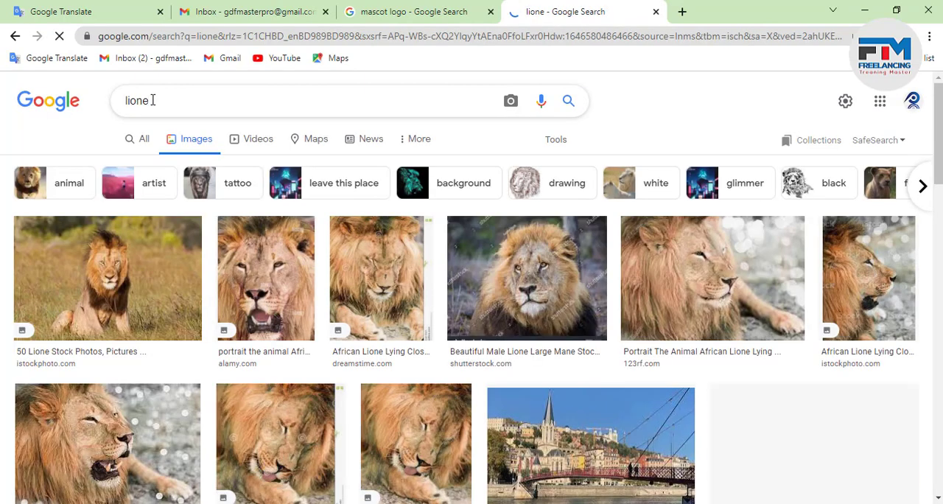
{"action": "scroll", "coordinate": [421, 191], "scroll_direction": "down", "scroll_amount": 3}
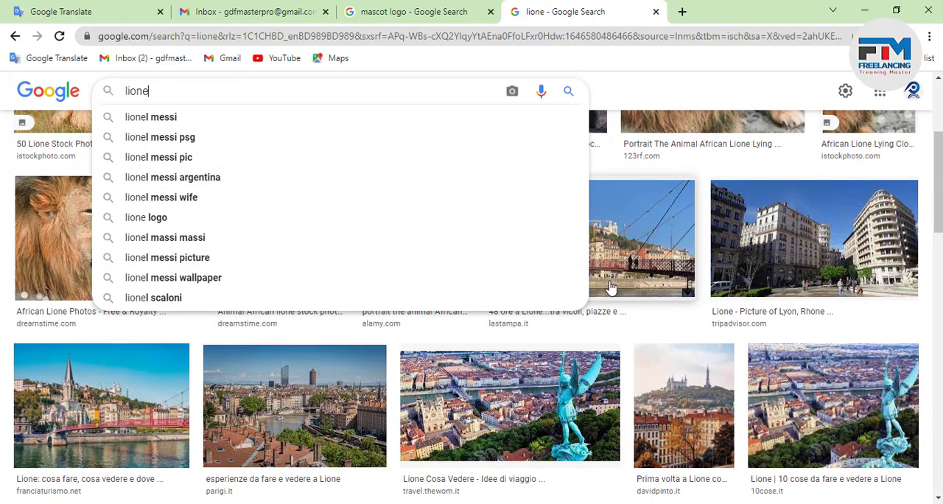
{"action": "left_click", "coordinate": [157, 217]}
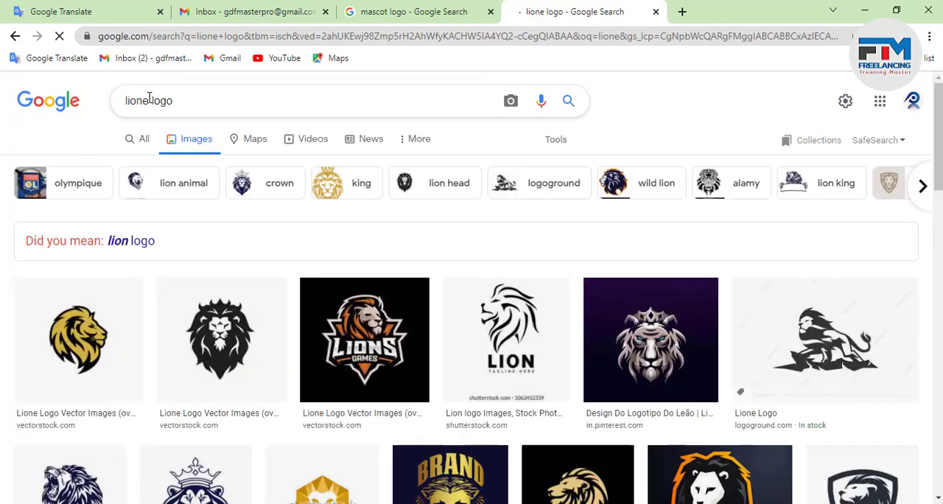
{"action": "left_click_drag", "start_coordinate": [149, 101], "coordinate": [310, 106]}
{"action": "key", "text": "BackSpace"}
{"action": "key", "text": "Return"}
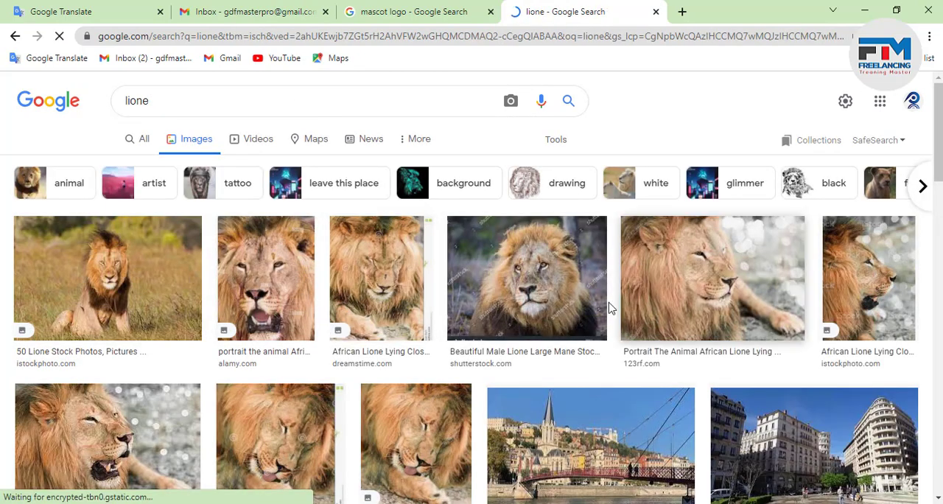
Preview the iStock photo of the sitting lion, copy the image and switch to Illustrator.
{"action": "left_click", "coordinate": [88, 295]}
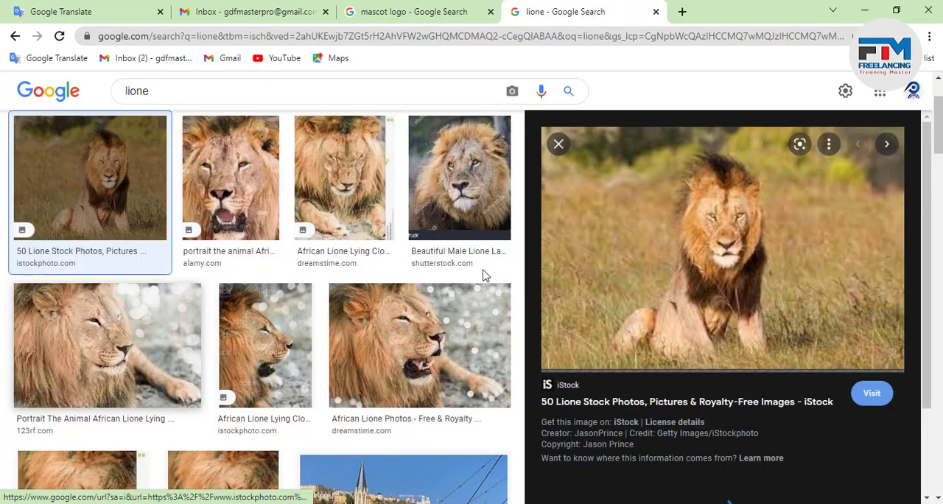
{"action": "right_click", "coordinate": [679, 224]}
{"action": "left_click", "coordinate": [728, 403]}
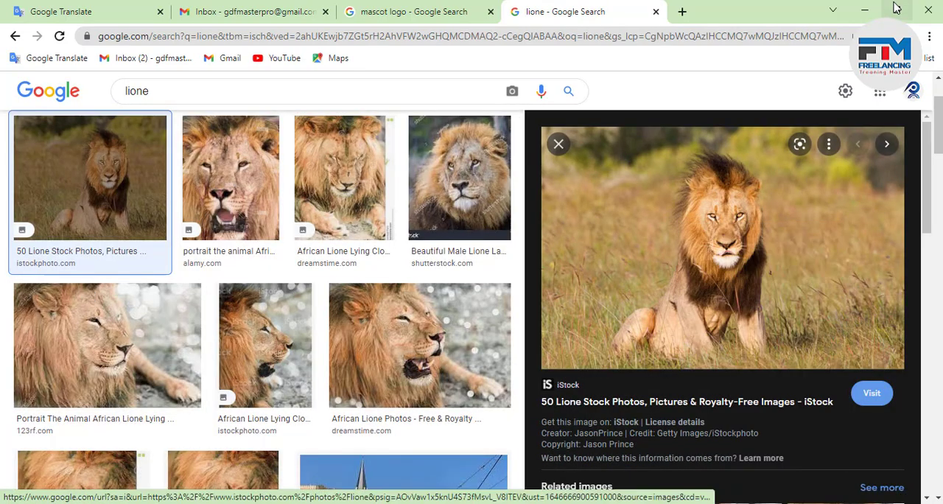
{"action": "key", "text": "alt+Tab"}
{"action": "left_click", "coordinate": [862, 8]}
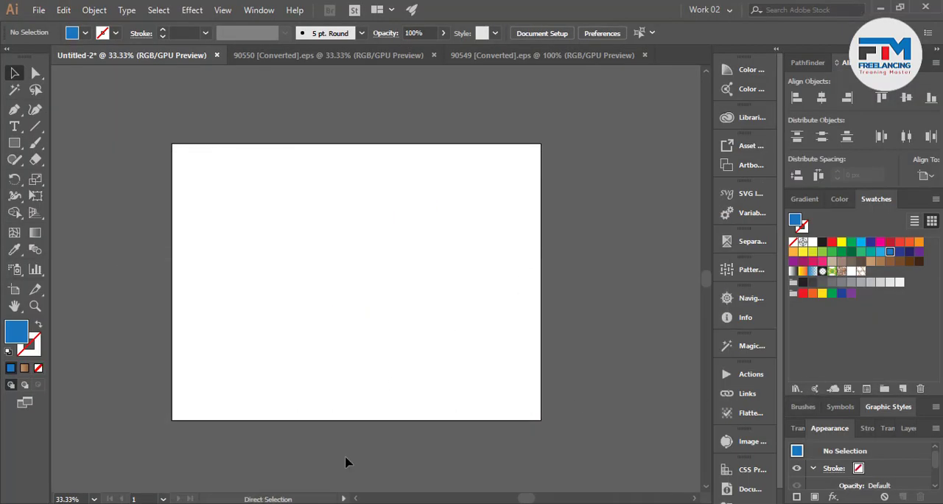
Paste the lion photo into the Untitled-2 document and move it off the artboard to the upper left.
{"action": "key", "text": "ctrl+v"}
{"action": "key", "text": "ctrl+equal"}
{"action": "key", "text": "ctrl+equal"}
{"action": "key", "text": "ctrl+equal"}
{"action": "key", "text": "ctrl+equal"}
{"action": "key", "text": "ctrl+equal"}
{"action": "key", "text": "ctrl+equal"}
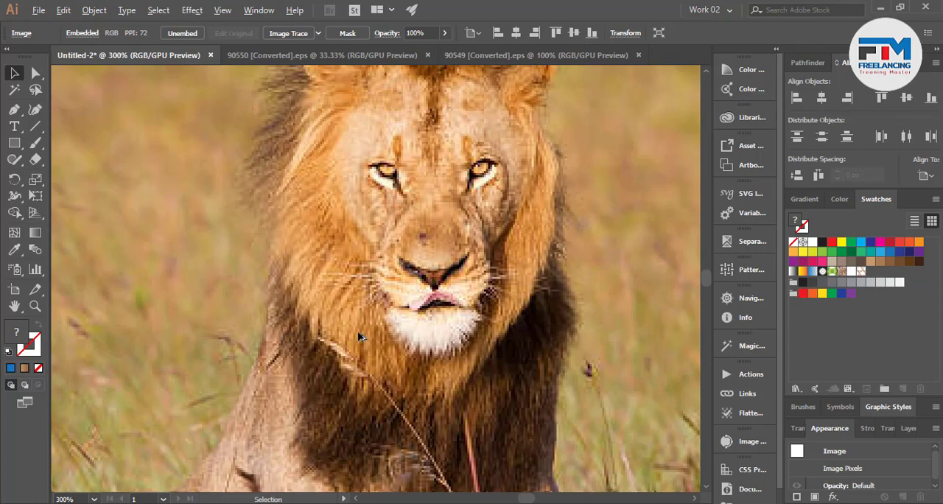
{"action": "key", "text": "ctrl+minus"}
{"action": "key", "text": "ctrl+minus"}
{"action": "key", "text": "ctrl+minus"}
{"action": "key", "text": "ctrl+minus"}
{"action": "key", "text": "ctrl+minus"}
{"action": "key", "text": "ctrl+minus"}
{"action": "key", "text": "ctrl+minus"}
{"action": "left_click_drag", "start_coordinate": [490, 365], "coordinate": [249, 196]}
{"action": "left_click", "coordinate": [195, 258]}
Lock the pasted lion photo in place as a tracing reference, leaving nothing selected.
{"action": "scroll", "coordinate": [147, 147], "scroll_direction": "up", "scroll_amount": 5}
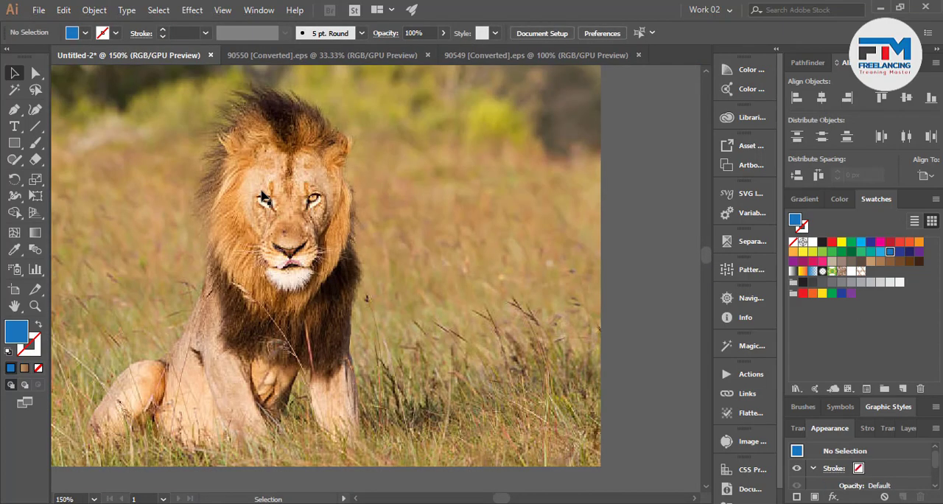
{"action": "key", "text": "ctrl+minus"}
{"action": "key", "text": "ctrl+minus"}
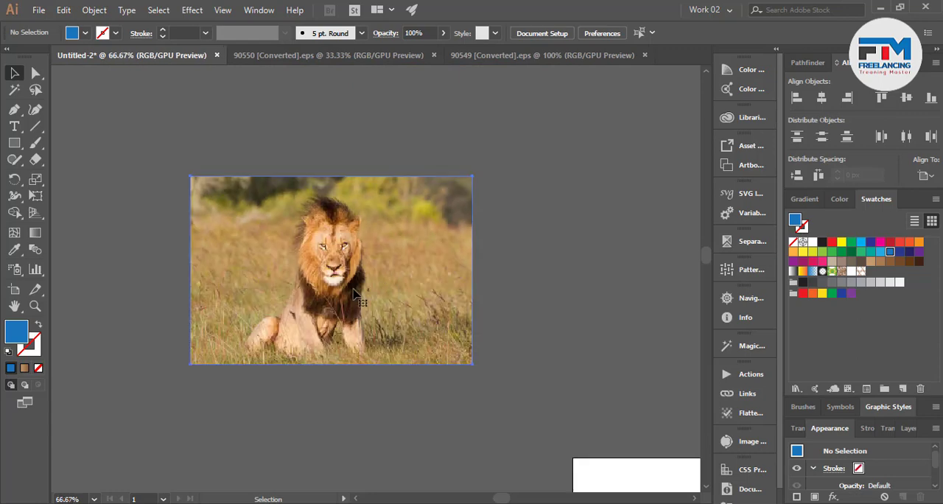
{"action": "left_click", "coordinate": [354, 295]}
{"action": "key", "text": "ctrl+shift+a"}
{"action": "scroll", "coordinate": [320, 282], "scroll_direction": "up", "scroll_amount": 3}
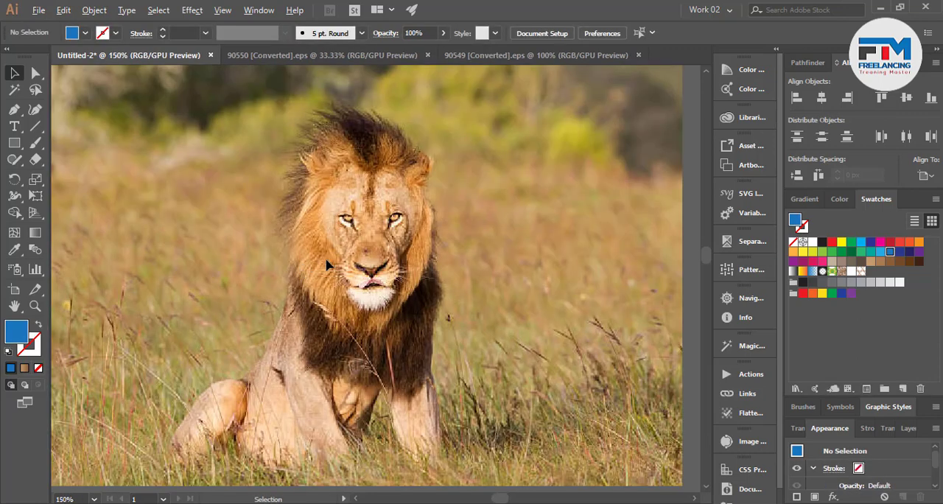
Trace the left side of the lion's face with the Pen tool, from the mouth corner past the cheek to the forehead and beyond.
{"action": "left_click", "coordinate": [14, 109]}
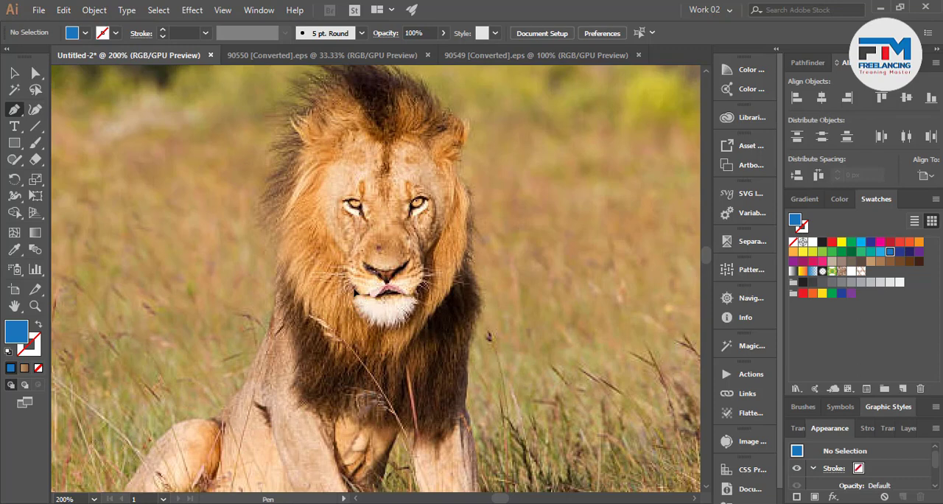
{"action": "left_click", "coordinate": [356, 292]}
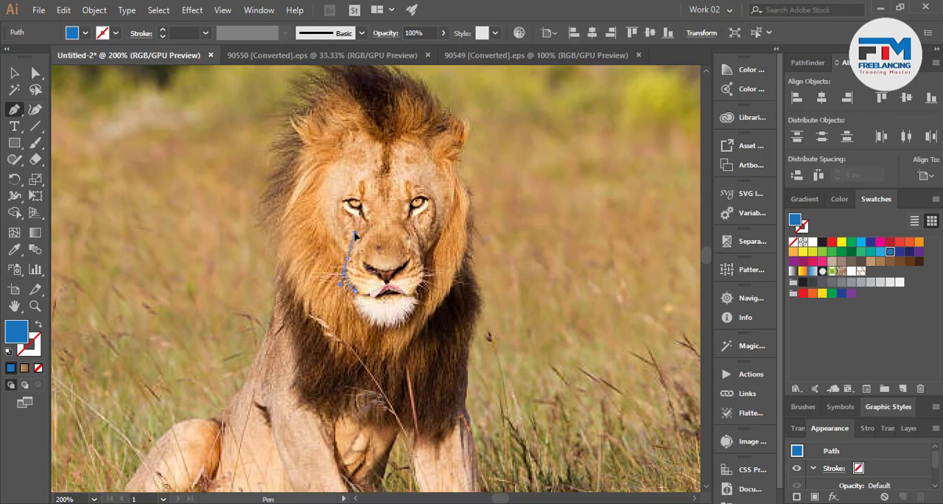
{"action": "left_click_drag", "start_coordinate": [359, 237], "coordinate": [351, 263]}
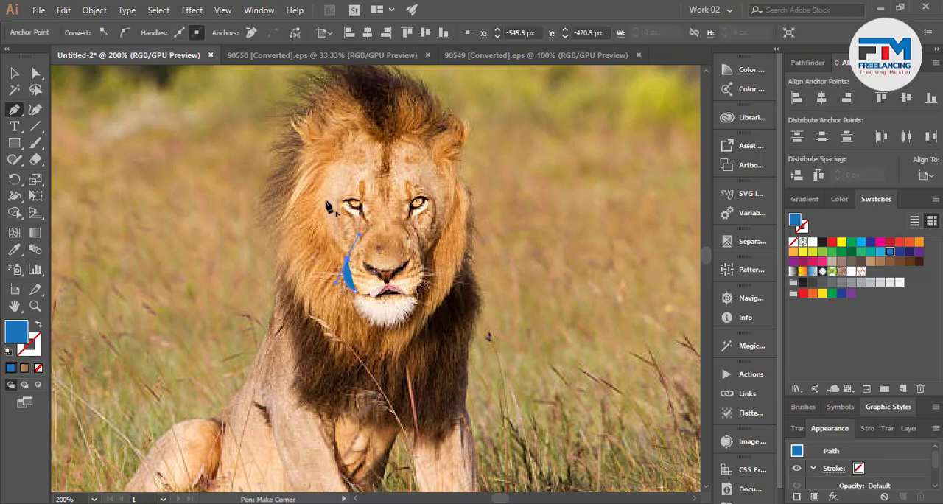
{"action": "left_click_drag", "start_coordinate": [321, 187], "coordinate": [332, 145]}
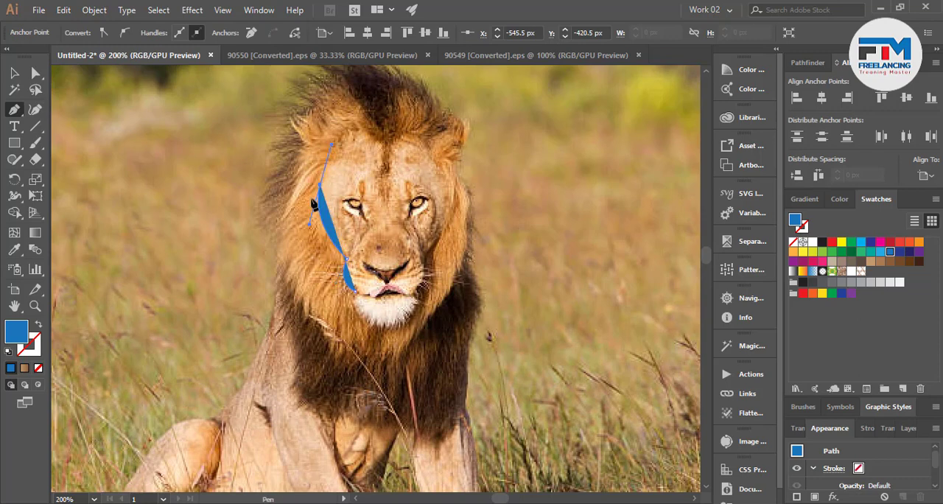
{"action": "key", "text": "alt"}
{"action": "left_click", "coordinate": [320, 184], "text": "alt"}
{"action": "left_click_drag", "start_coordinate": [383, 142], "coordinate": [402, 303]}
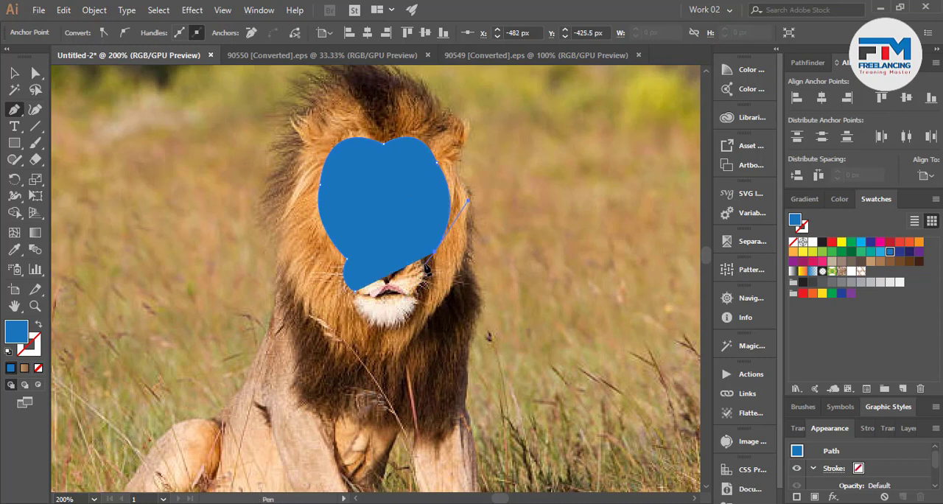
Undo the anchor points on the face's right half and close the outline along the centre line and around the chin.
{"action": "key", "text": "ctrl+z"}
{"action": "key", "text": "ctrl+z"}
{"action": "key", "text": "ctrl+z"}
{"action": "key", "text": "ctrl+z"}
{"action": "key", "text": "ctrl+z"}
{"action": "key", "text": "ctrl+z"}
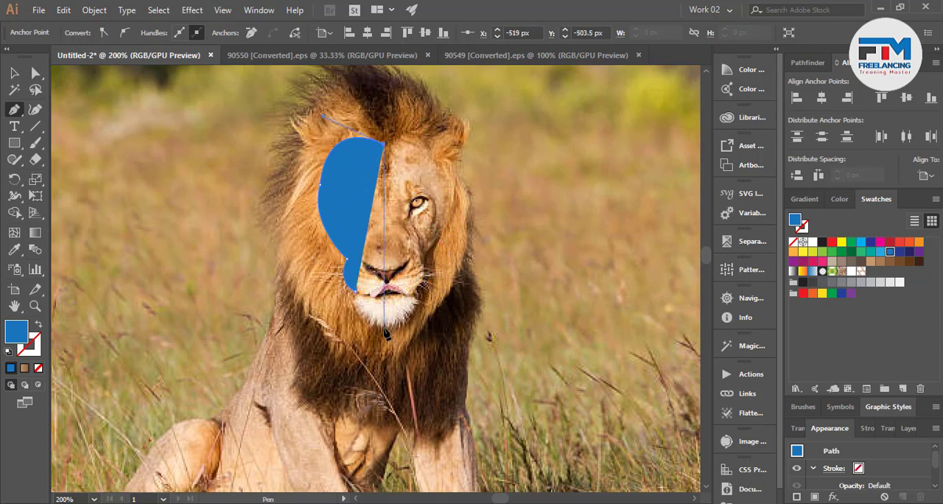
{"action": "left_click", "coordinate": [383, 327]}
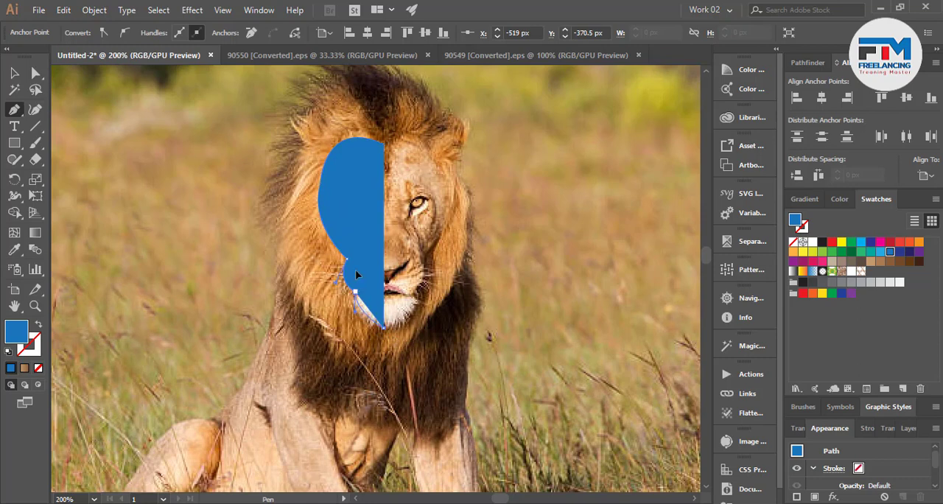
{"action": "left_click_drag", "start_coordinate": [359, 261], "coordinate": [359, 261]}
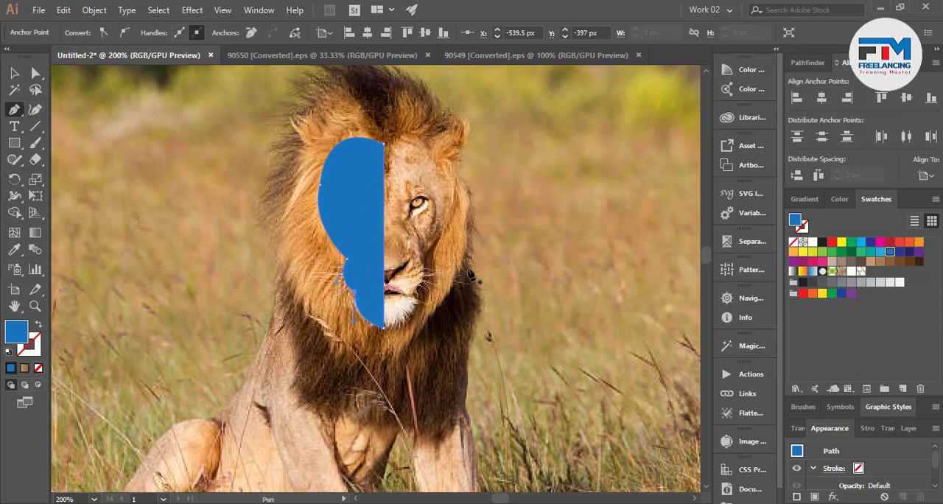
{"action": "key", "text": "v"}
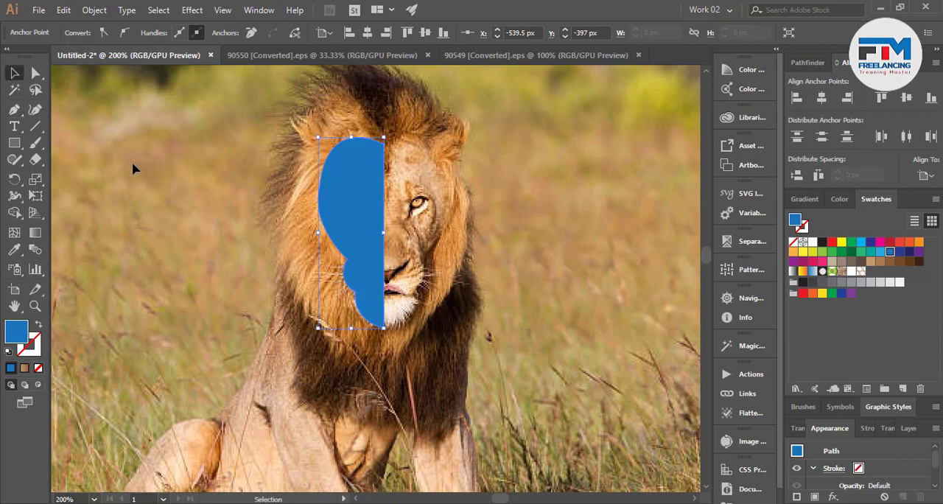
Set the opacity of the blue half-face shape to 70% and deselect it.
{"action": "left_click", "coordinate": [353, 248]}
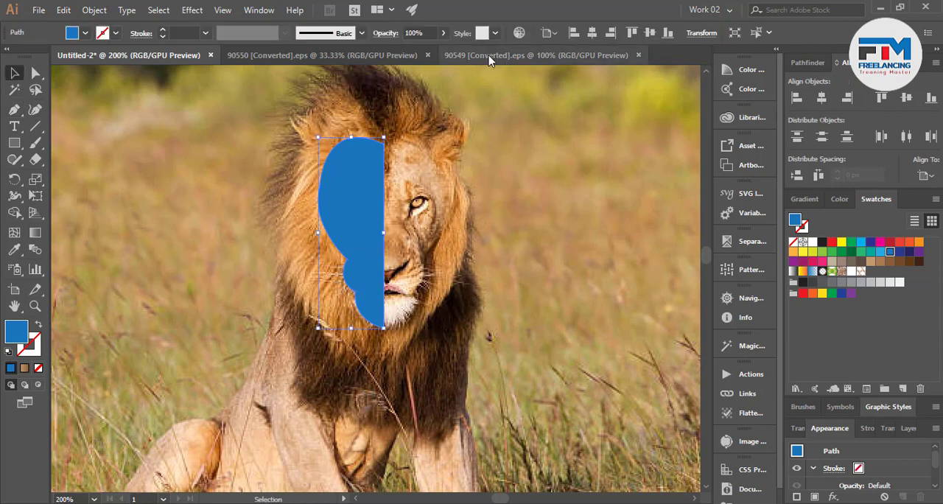
{"action": "left_click", "coordinate": [416, 33]}
{"action": "type", "text": "95"}
{"action": "key", "text": "Return"}
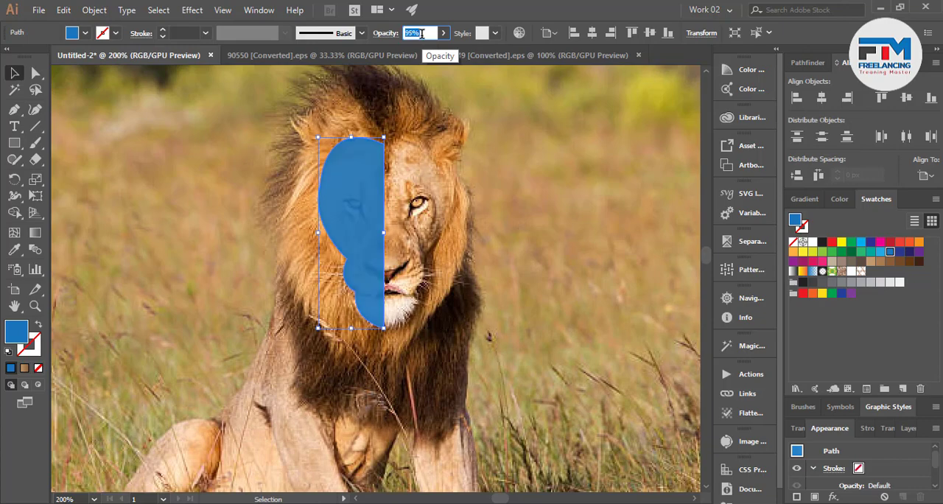
{"action": "left_click", "coordinate": [446, 278]}
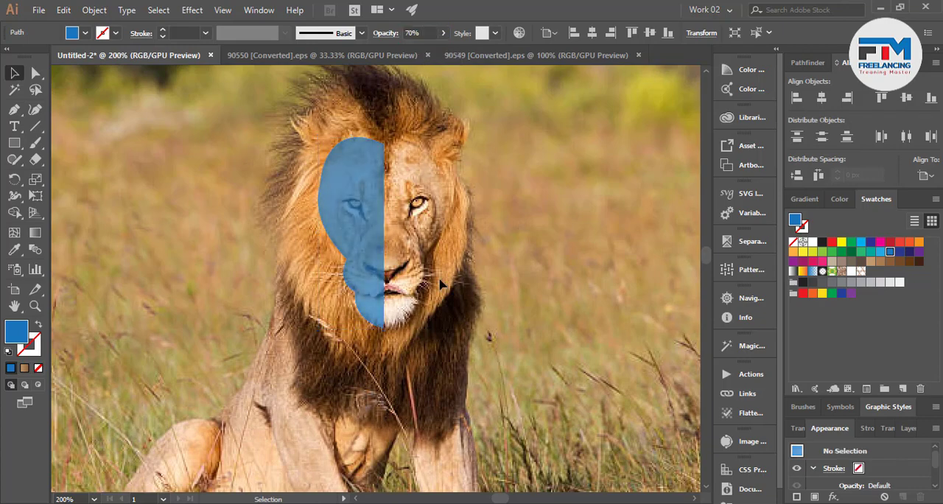
Examine how the semi-transparent half-face shape fits the lion's eye, nose, muzzle and chin.
{"action": "scroll", "coordinate": [374, 246], "scroll_direction": "up", "scroll_amount": 3}
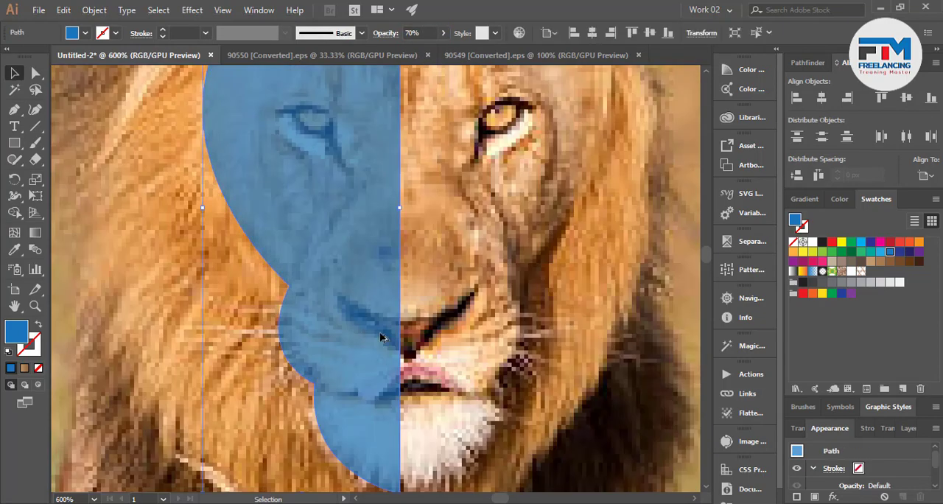
{"action": "scroll", "coordinate": [383, 339], "scroll_direction": "down", "scroll_amount": 3}
{"action": "scroll", "coordinate": [416, 337], "scroll_direction": "up", "scroll_amount": 2}
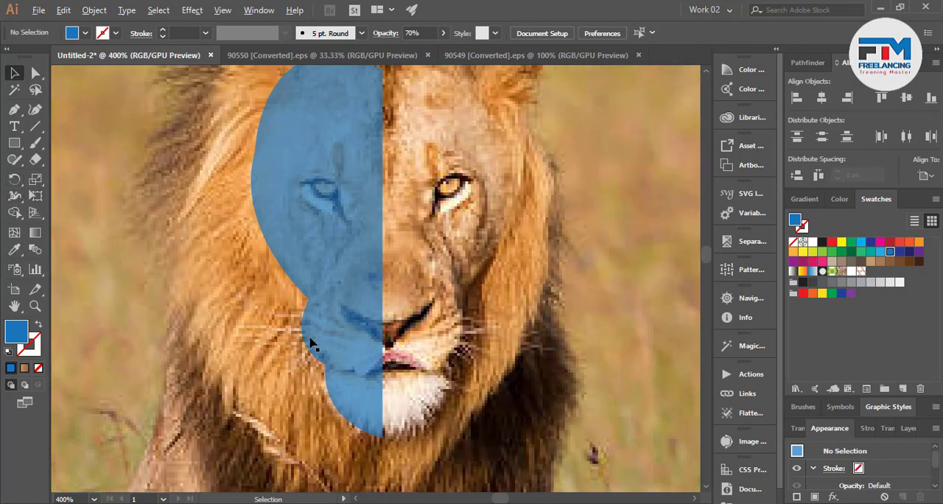
{"action": "scroll", "coordinate": [306, 339], "scroll_direction": "down", "scroll_amount": 1}
{"action": "scroll", "coordinate": [247, 324], "scroll_direction": "up", "scroll_amount": 1}
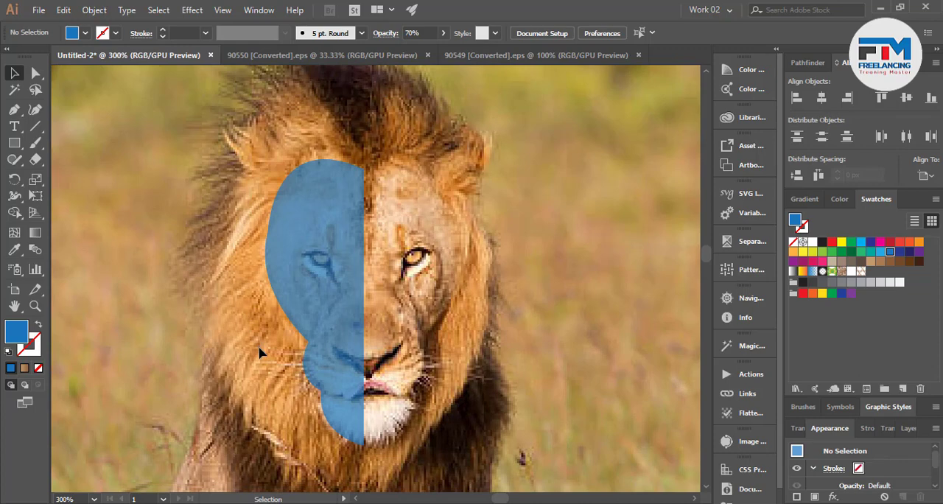
{"action": "scroll", "coordinate": [264, 356], "scroll_direction": "down", "scroll_amount": 1}
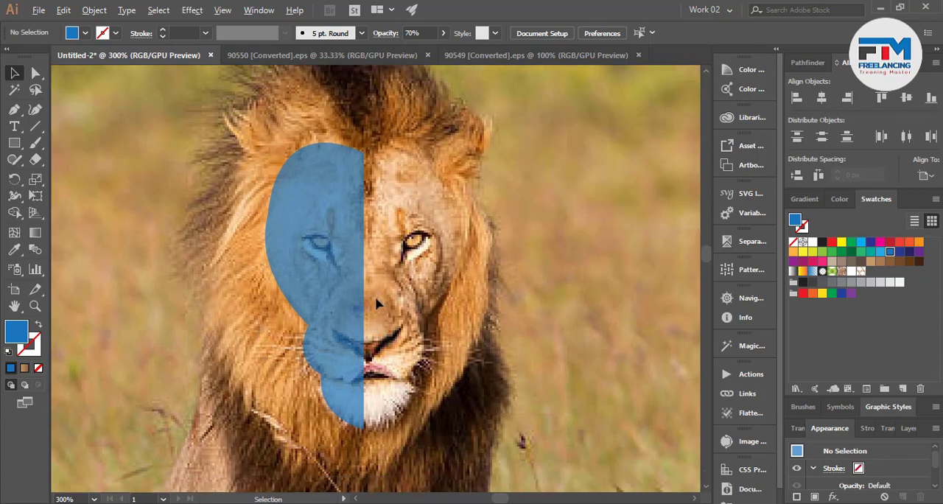
{"action": "scroll", "coordinate": [375, 303], "scroll_direction": "up", "scroll_amount": 1}
Trace the left eye with the Pen tool from the tip below its inner corner and along the upper eyelid to the outer corner.
{"action": "left_click", "coordinate": [14, 109]}
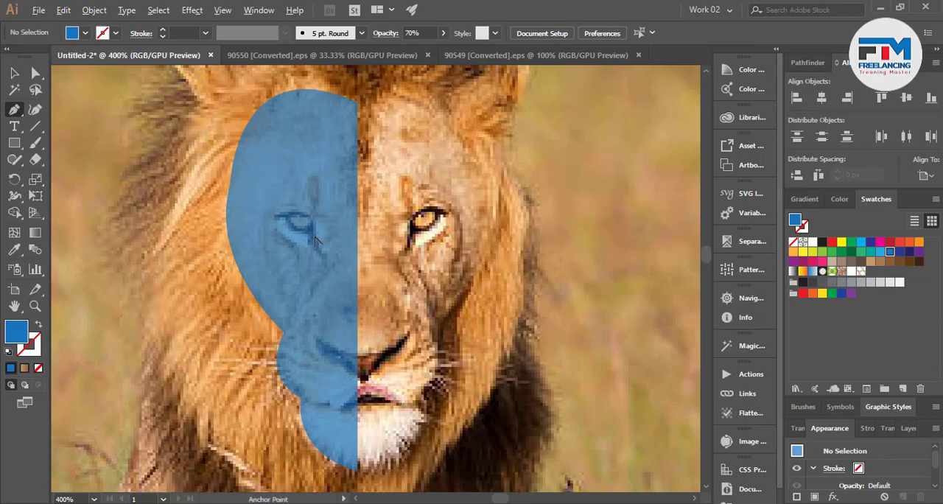
{"action": "scroll", "coordinate": [316, 241], "scroll_direction": "up", "scroll_amount": 2}
{"action": "left_click", "coordinate": [339, 321]}
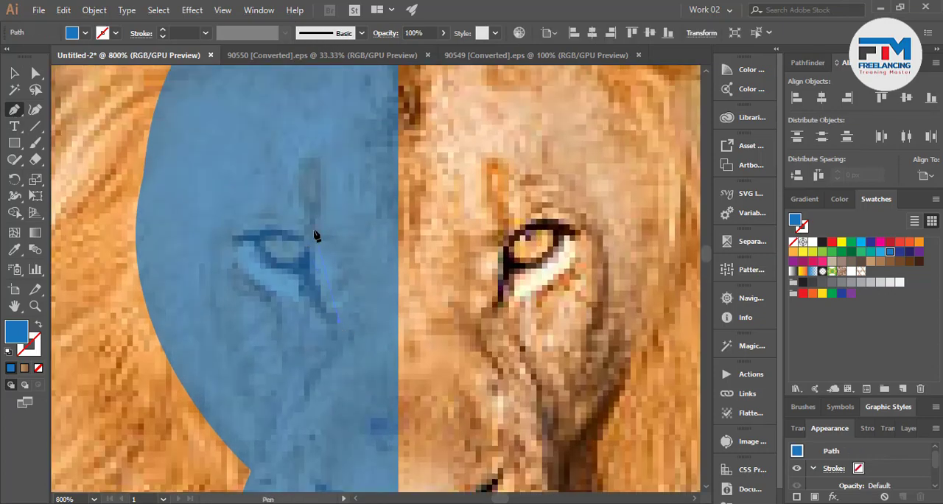
{"action": "left_click_drag", "start_coordinate": [326, 187], "coordinate": [326, 176]}
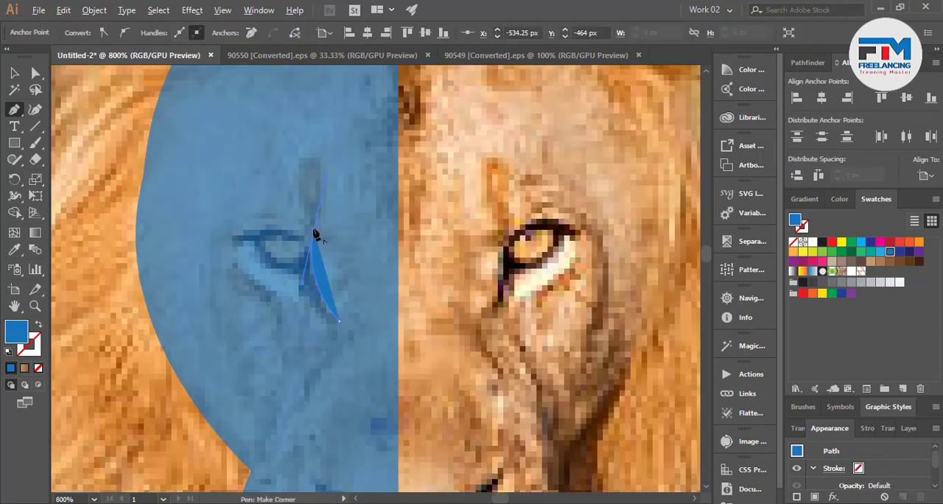
{"action": "left_click", "coordinate": [327, 179]}
{"action": "left_click_drag", "start_coordinate": [317, 176], "coordinate": [313, 127]}
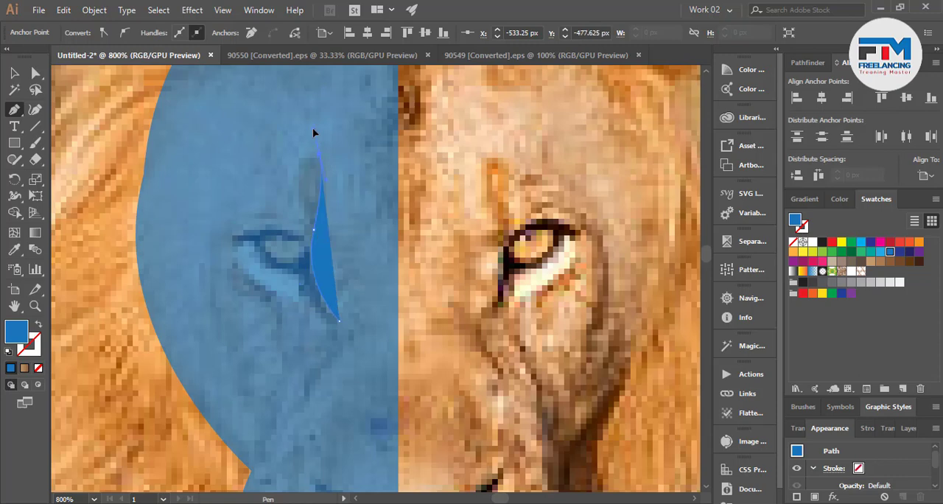
{"action": "key", "text": "ctrl+z"}
{"action": "left_click_drag", "start_coordinate": [234, 242], "coordinate": [200, 273]}
{"action": "left_click", "coordinate": [234, 244]}
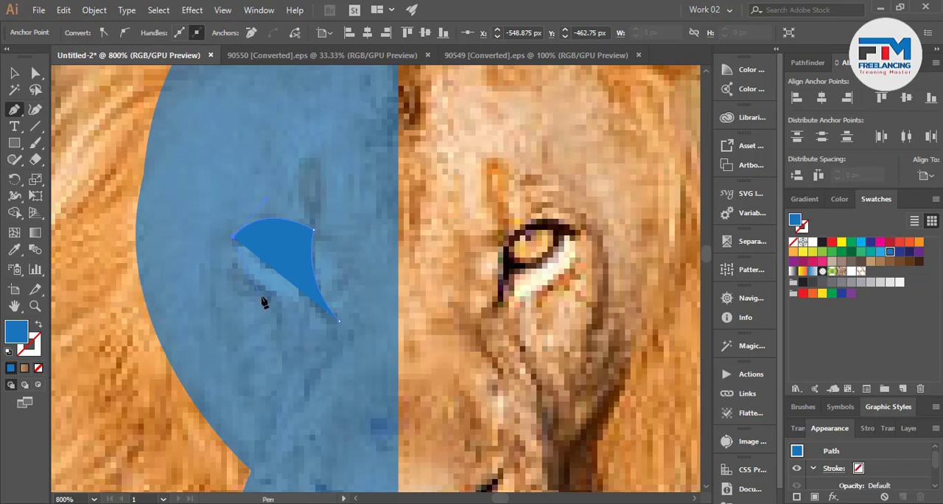
Remove the eye path's fill and close the outline along the lower eyelid back to the inner corner tip.
{"action": "left_click", "coordinate": [38, 368]}
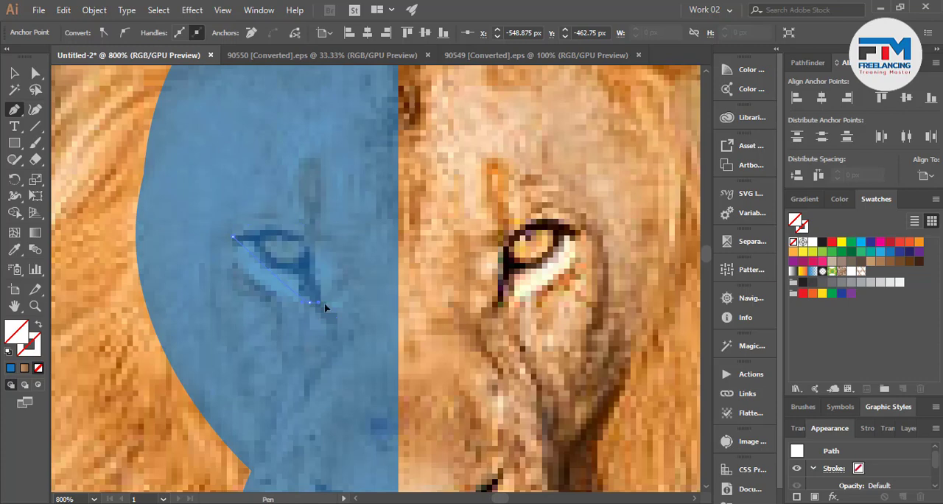
{"action": "left_click", "coordinate": [313, 308]}
{"action": "left_click", "coordinate": [338, 323]}
Fill the closed eye shape with the near-black swatch, set its opacity to 72% and deselect it.
{"action": "left_click", "coordinate": [803, 282]}
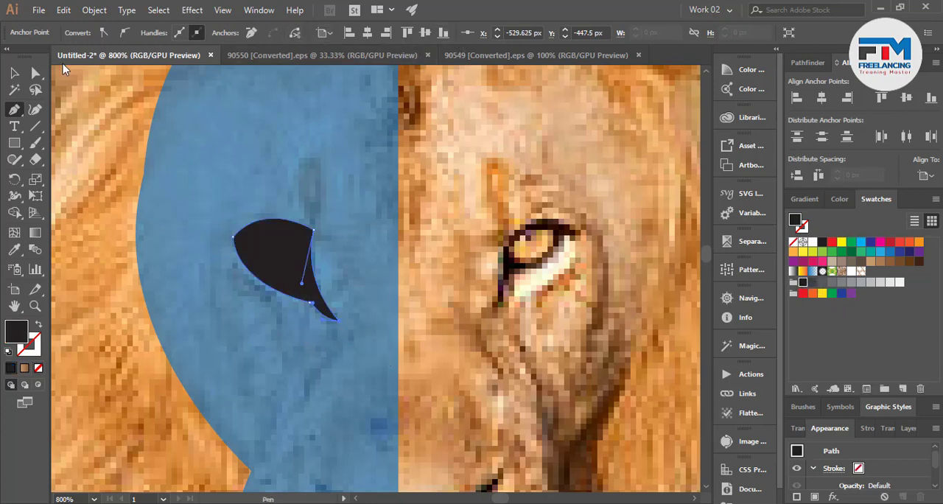
{"action": "left_click", "coordinate": [14, 72]}
{"action": "left_click", "coordinate": [250, 186]}
{"action": "left_click", "coordinate": [289, 270]}
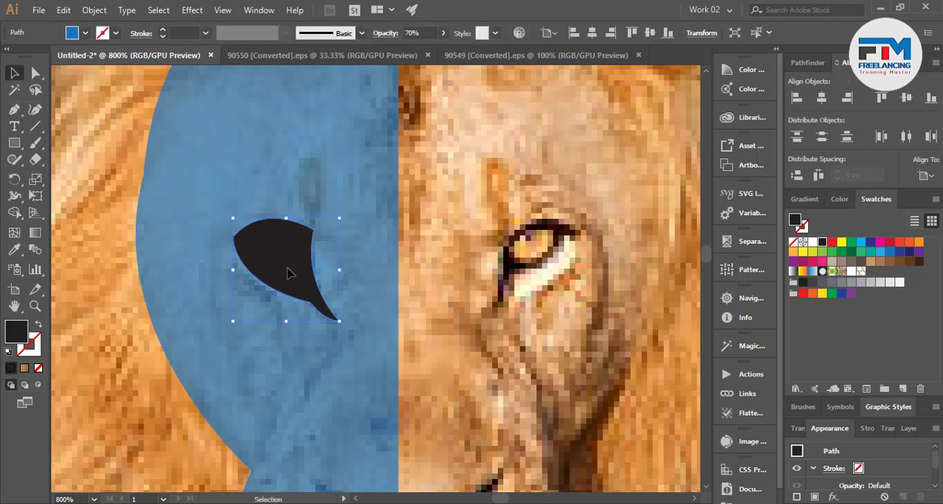
{"action": "left_click", "coordinate": [412, 32]}
{"action": "scroll", "coordinate": [418, 33], "scroll_direction": "down", "scroll_amount": 16}
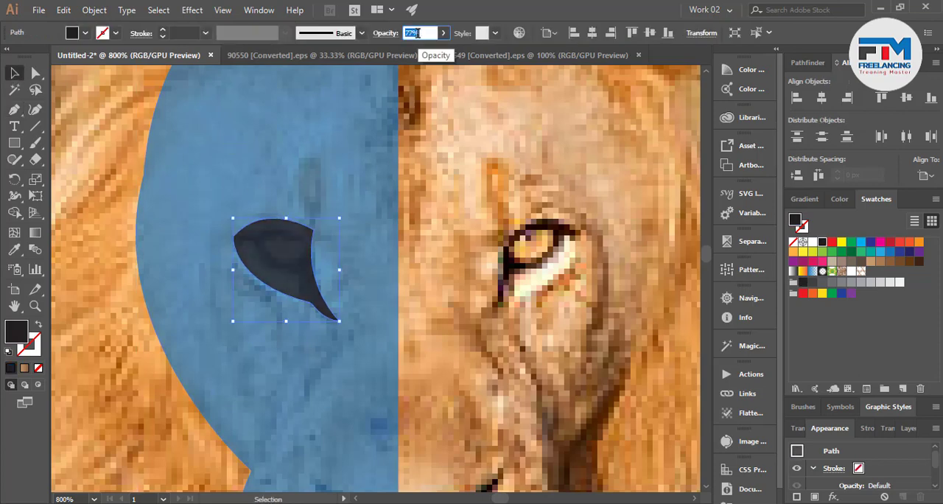
{"action": "left_click", "coordinate": [492, 195]}
{"action": "scroll", "coordinate": [269, 233], "scroll_direction": "up", "scroll_amount": 3}
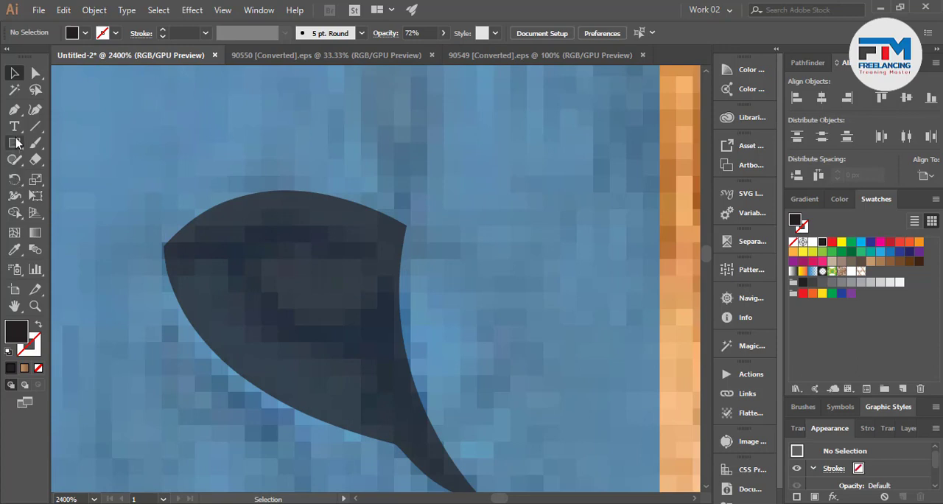
Trace a closed iris shape inside the dark left eye with the Pen tool, starting and ending at the eye's outer corner.
{"action": "left_click", "coordinate": [14, 109]}
{"action": "left_click", "coordinate": [163, 248]}
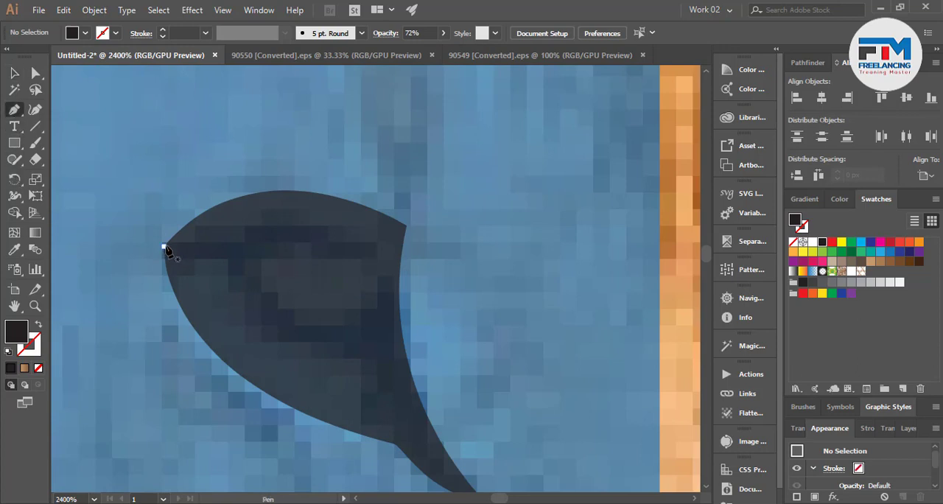
{"action": "left_click_drag", "start_coordinate": [383, 301], "coordinate": [428, 423]}
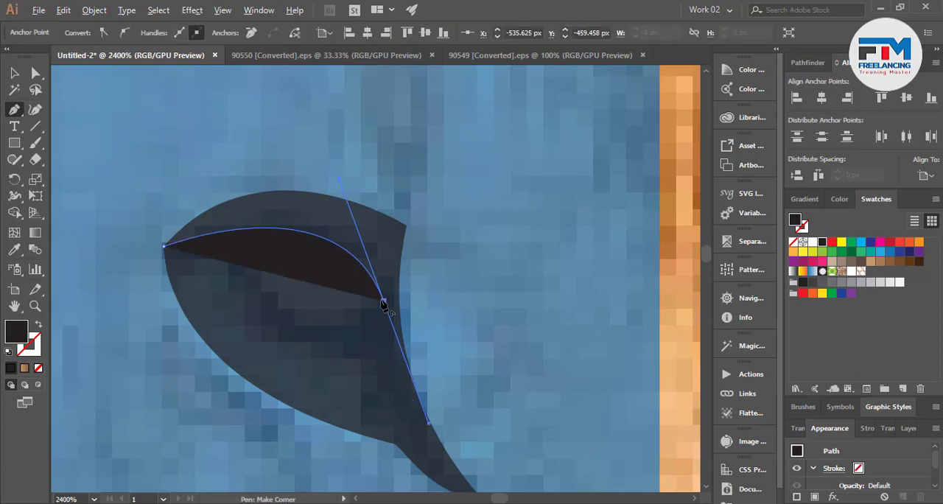
{"action": "key", "text": "ctrl+z"}
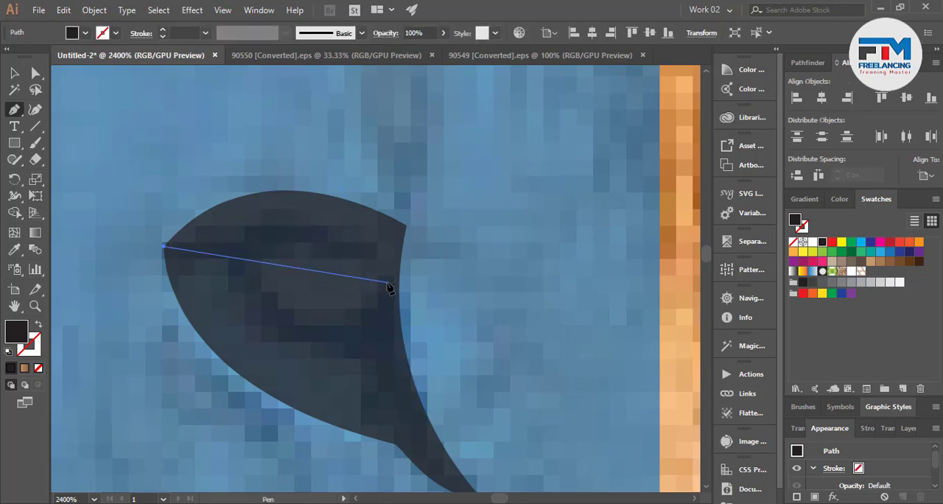
{"action": "left_click_drag", "start_coordinate": [391, 281], "coordinate": [465, 385]}
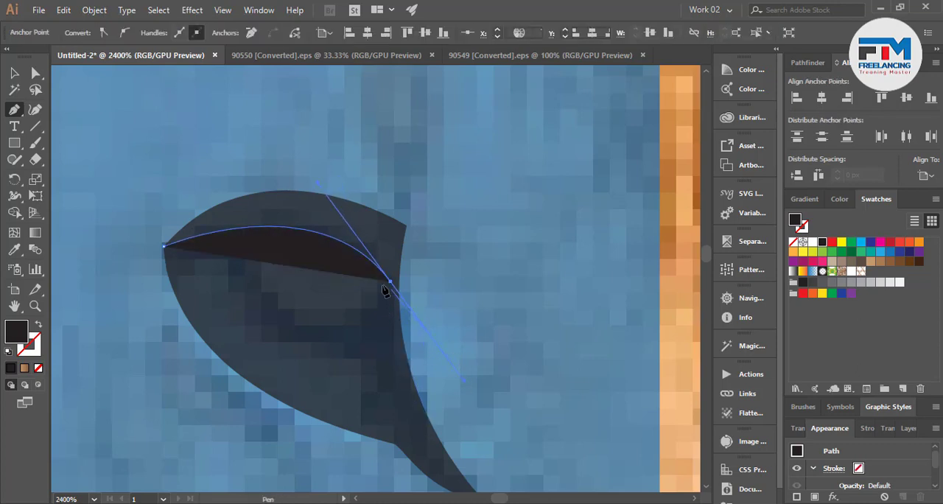
{"action": "left_click", "coordinate": [391, 281]}
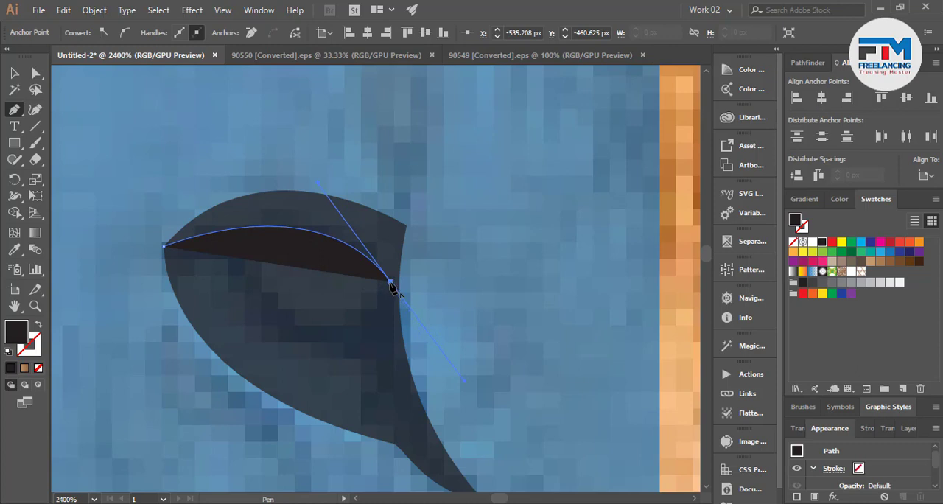
{"action": "left_click_drag", "start_coordinate": [232, 264], "coordinate": [142, 116]}
{"action": "left_click", "coordinate": [232, 264]}
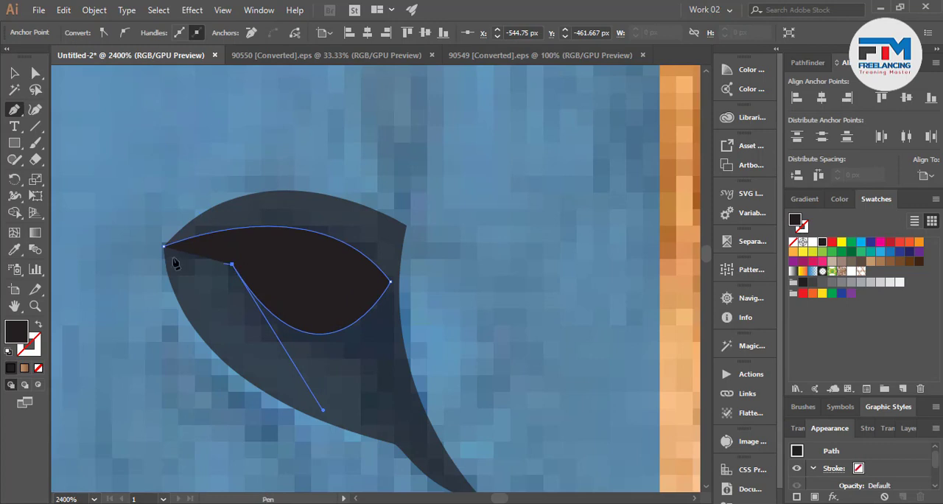
{"action": "left_click_drag", "start_coordinate": [164, 246], "coordinate": [118, 246]}
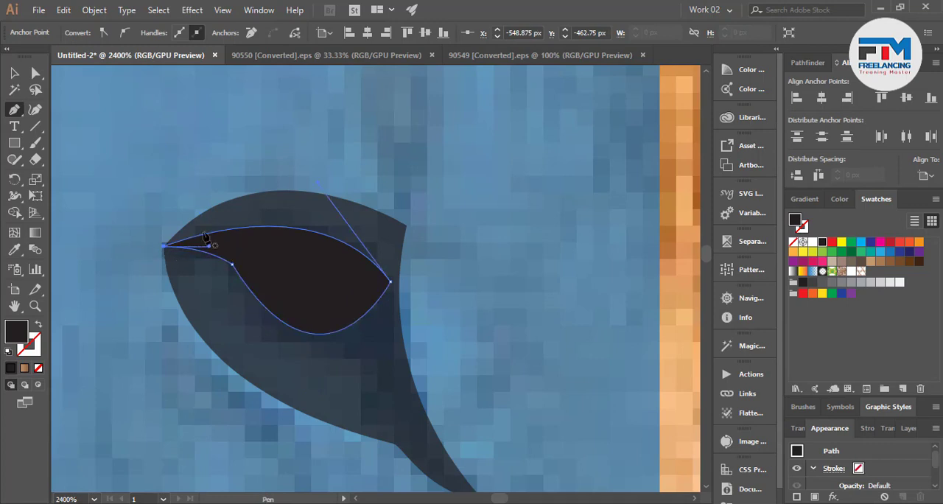
Round the lower-edge corner of the iris shape near the eye's outer tip with a 6.75 px corner radius.
{"action": "left_click", "coordinate": [36, 74]}
{"action": "left_click", "coordinate": [232, 265]}
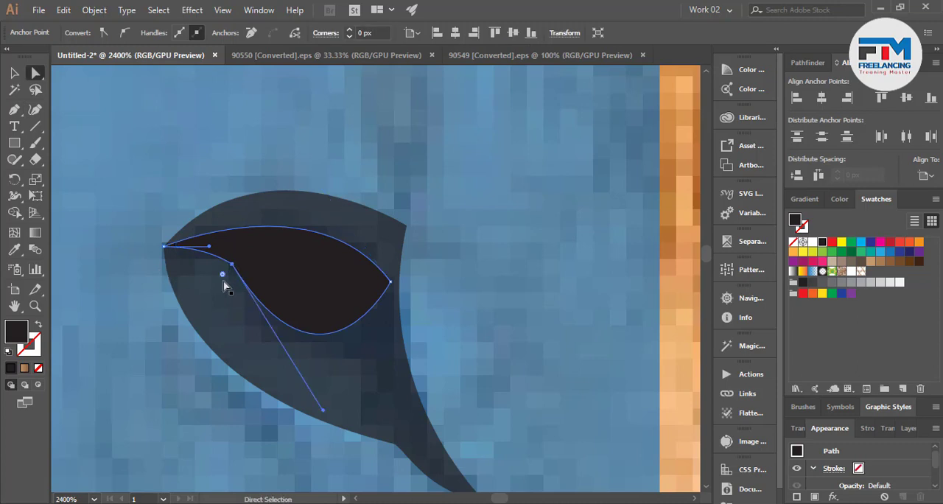
{"action": "left_click_drag", "start_coordinate": [223, 275], "coordinate": [162, 358]}
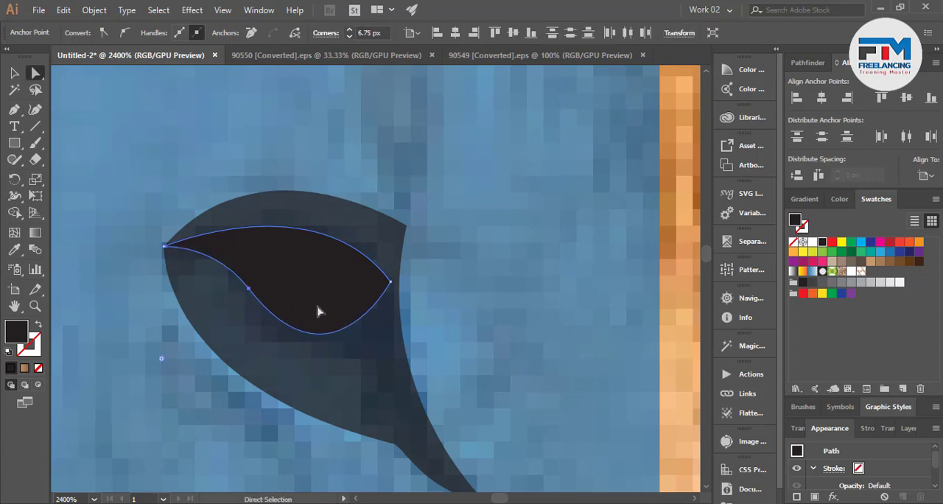
{"action": "left_click", "coordinate": [15, 73]}
Trace the nose's lower edge with the Pen tool from its base at the face's centre line to the nostril's upper outer tip.
{"action": "scroll", "coordinate": [254, 358], "scroll_direction": "down", "scroll_amount": 3}
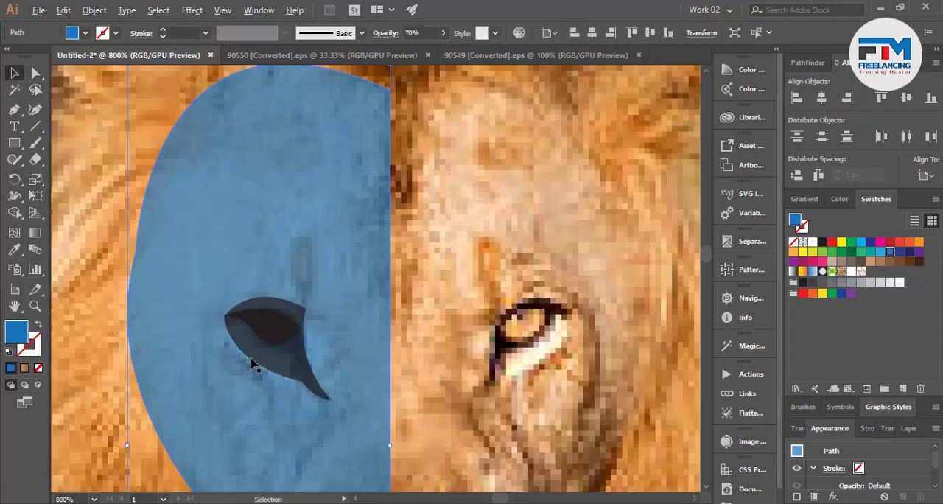
{"action": "scroll", "coordinate": [269, 346], "scroll_direction": "down", "scroll_amount": 2}
{"action": "scroll", "coordinate": [300, 388], "scroll_direction": "up", "scroll_amount": 1}
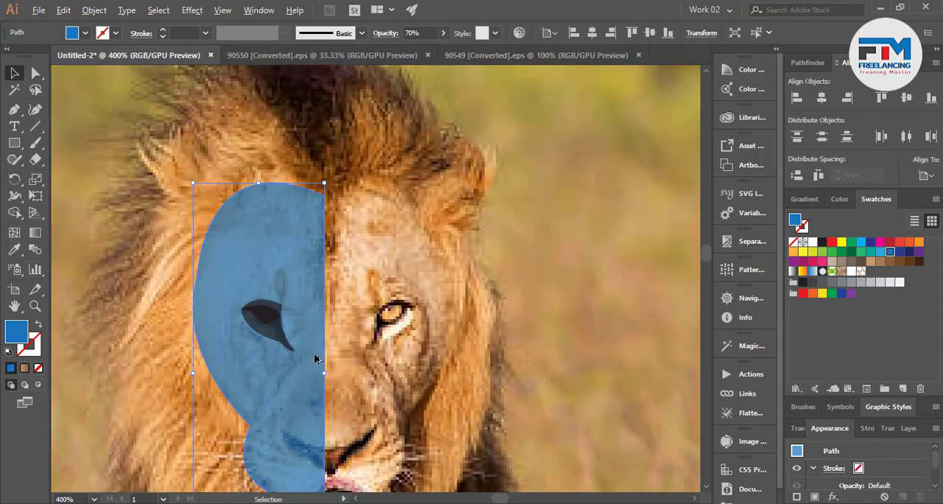
{"action": "scroll", "coordinate": [300, 389], "scroll_direction": "down", "scroll_amount": 1}
{"action": "scroll", "coordinate": [280, 358], "scroll_direction": "up", "scroll_amount": 5}
{"action": "scroll", "coordinate": [238, 319], "scroll_direction": "down", "scroll_amount": 1}
{"action": "scroll", "coordinate": [237, 319], "scroll_direction": "down", "scroll_amount": 2}
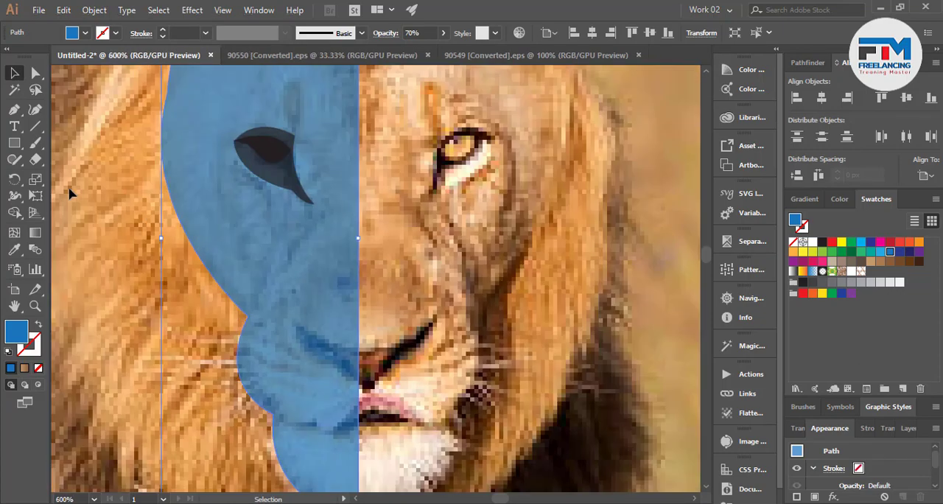
{"action": "left_click", "coordinate": [14, 109]}
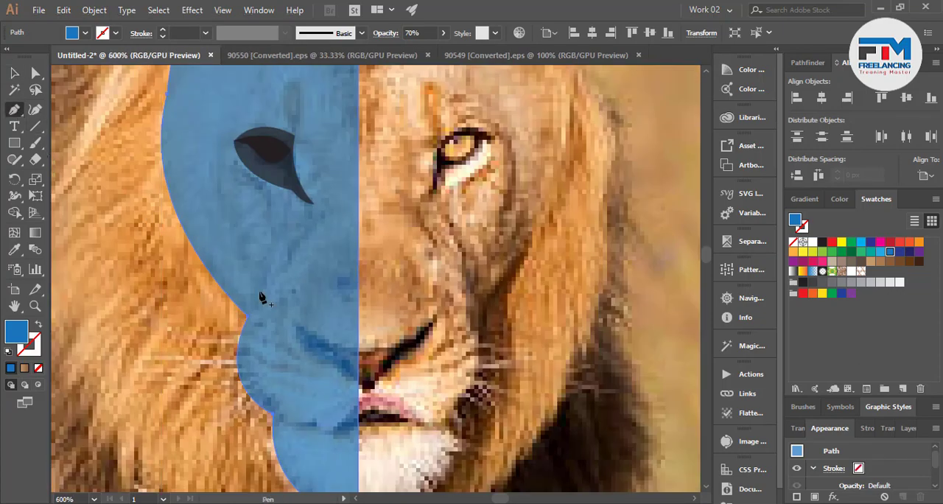
{"action": "left_click", "coordinate": [361, 389]}
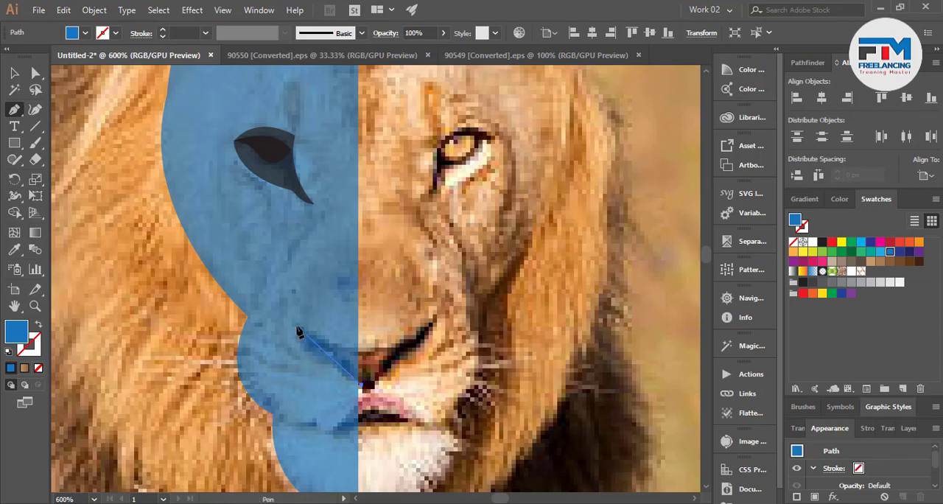
{"action": "left_click_drag", "start_coordinate": [293, 322], "coordinate": [287, 284]}
{"action": "key", "text": "ctrl"}
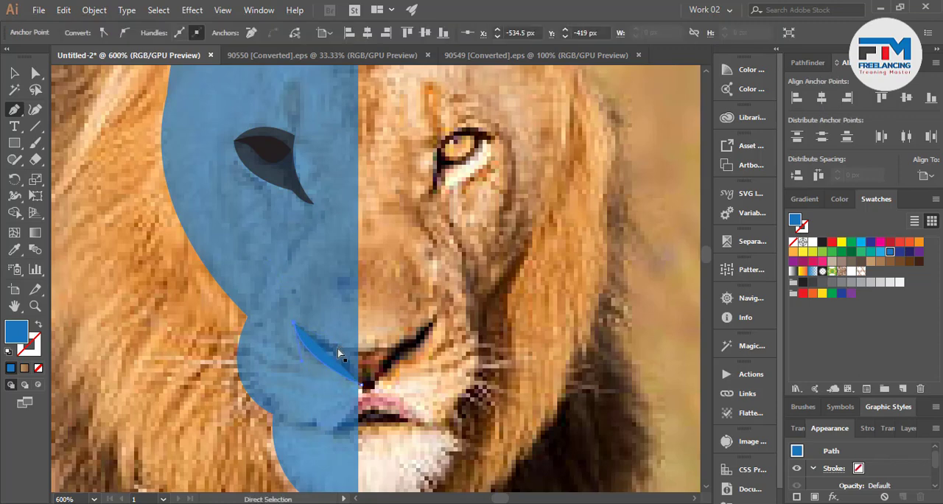
{"action": "left_click", "coordinate": [343, 371], "text": "ctrl"}
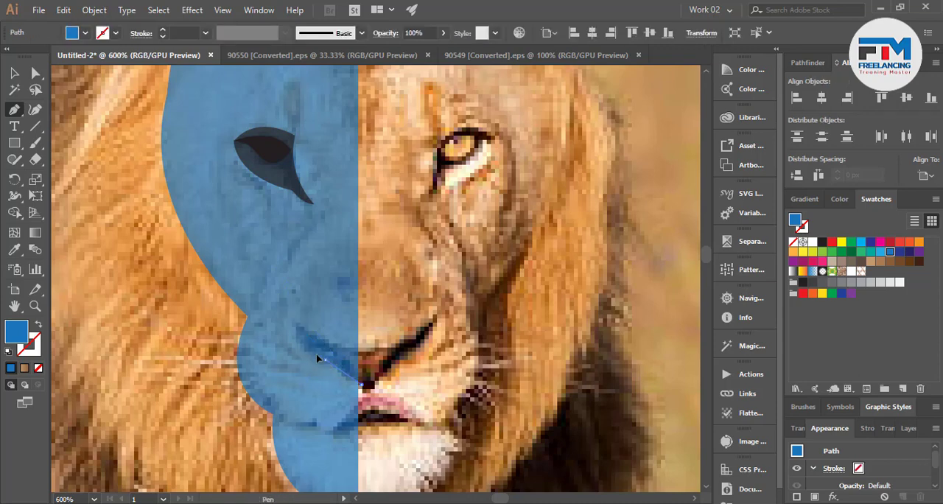
{"action": "left_click", "coordinate": [324, 365], "text": "ctrl"}
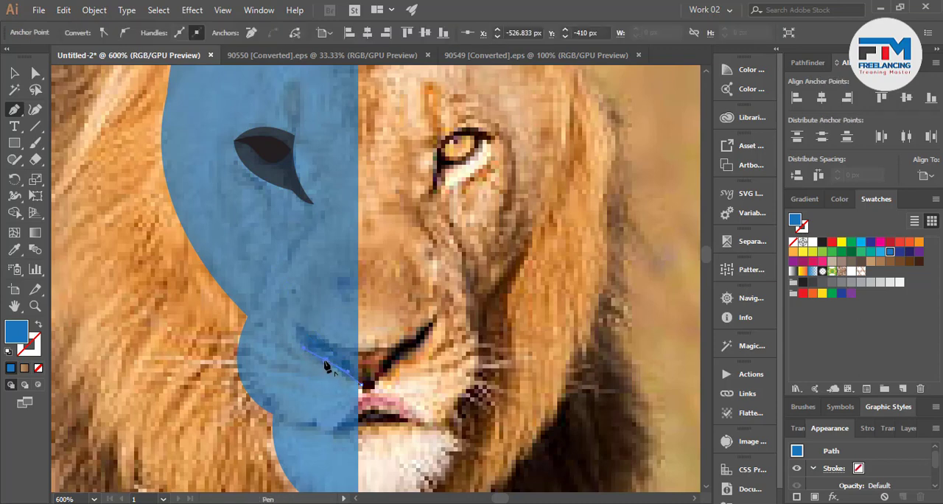
{"action": "left_click", "coordinate": [325, 361]}
{"action": "left_click_drag", "start_coordinate": [295, 312], "coordinate": [304, 275]}
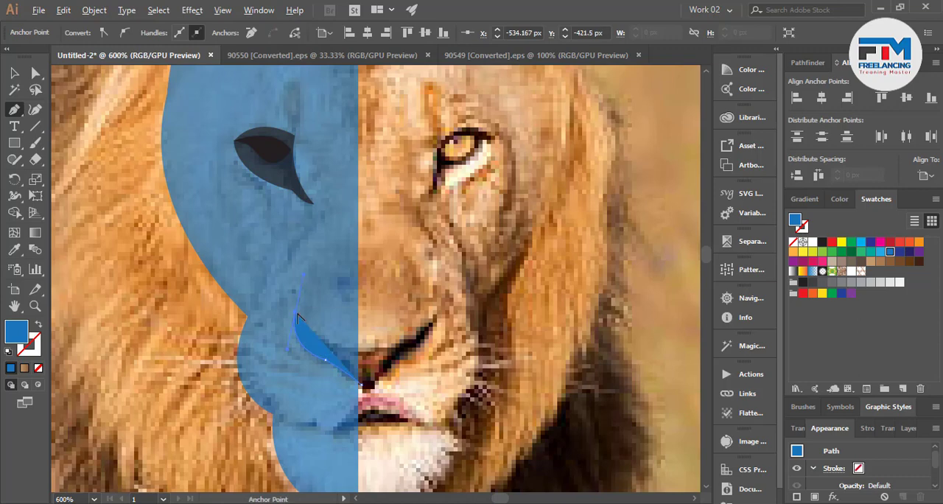
Close the nose shape along the nostril's upper edge, passing slightly over the face's centre line and returning to the base.
{"action": "left_click", "coordinate": [296, 313], "text": "alt"}
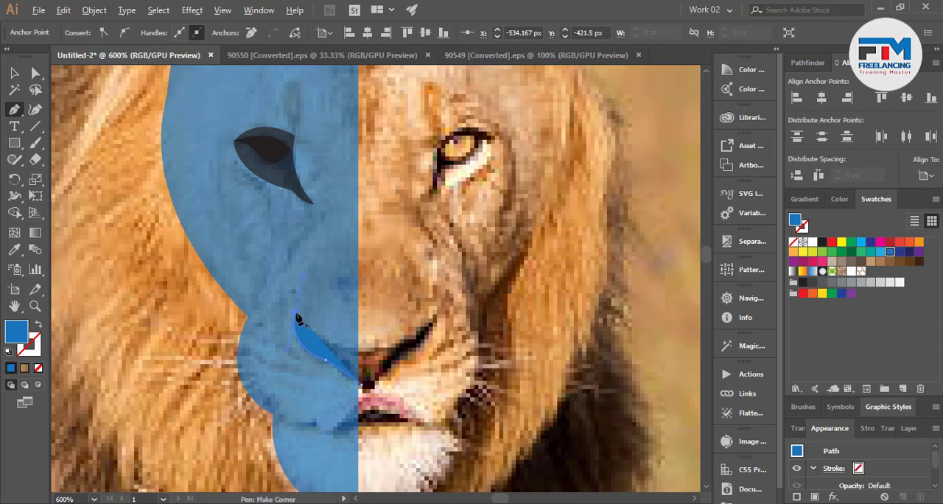
{"action": "left_click_drag", "start_coordinate": [375, 350], "coordinate": [431, 343]}
{"action": "left_click", "coordinate": [374, 350], "text": "alt"}
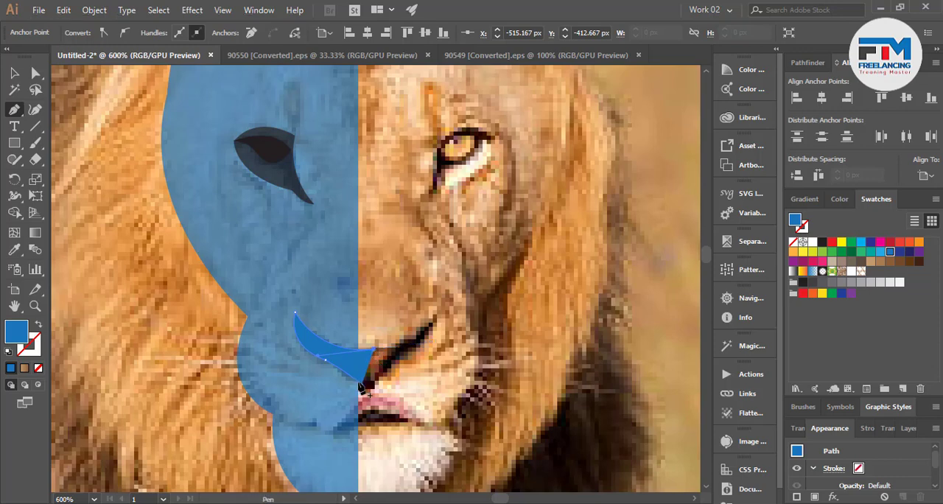
{"action": "left_click", "coordinate": [363, 389]}
Select the nose and half-face shapes and remove the nose part beyond the face's centre line with Shape Builder.
{"action": "left_click", "coordinate": [14, 73]}
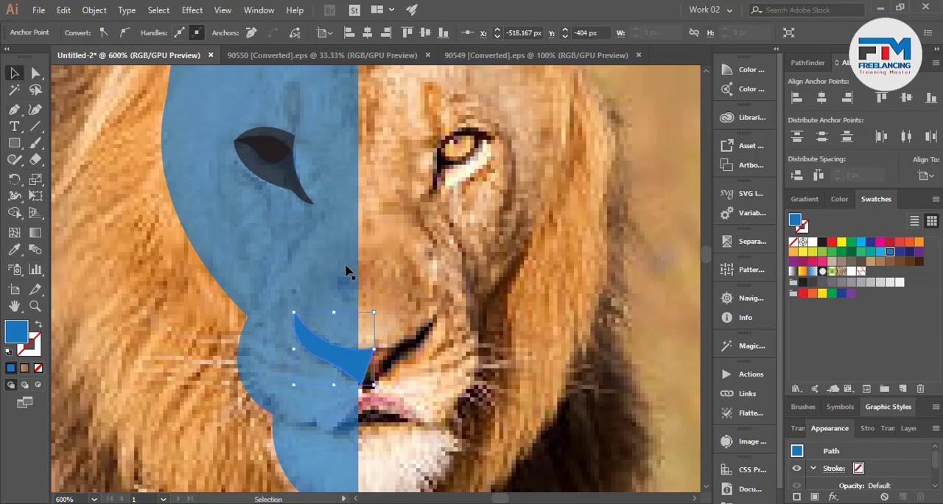
{"action": "left_click", "coordinate": [351, 285], "text": "shift"}
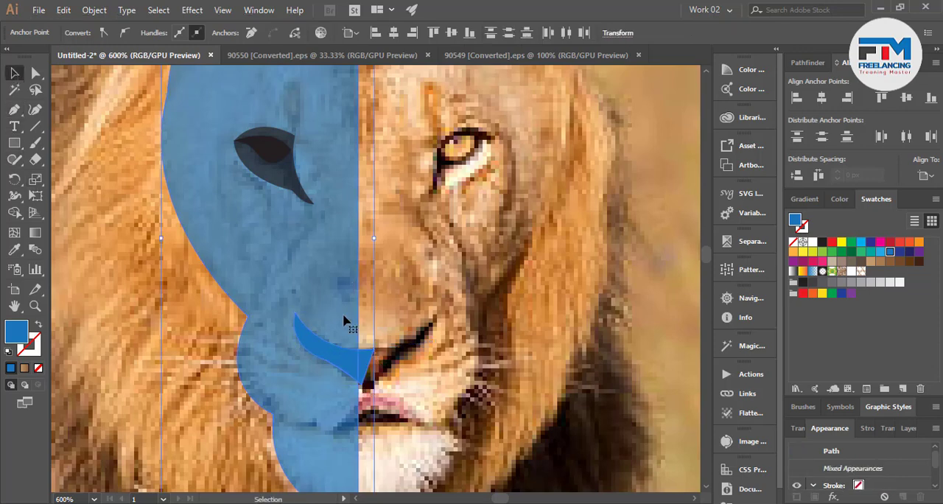
{"action": "left_click", "coordinate": [14, 215]}
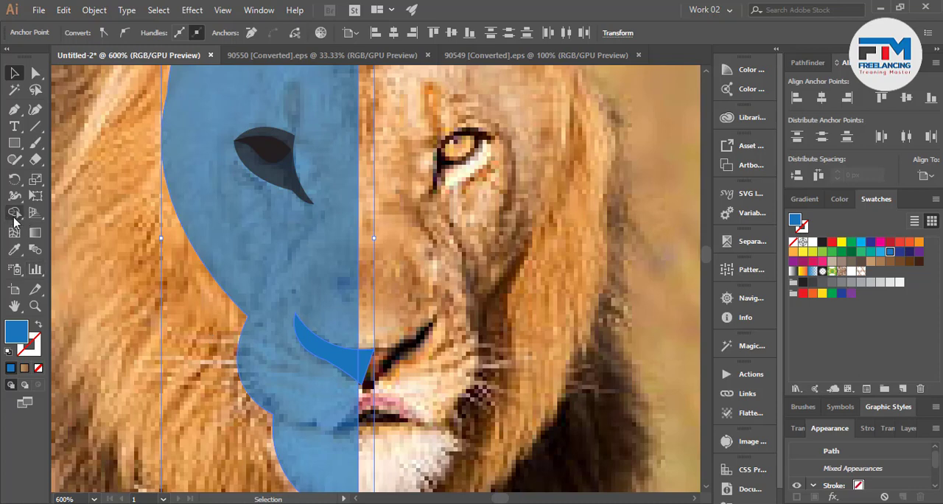
{"action": "left_click", "coordinate": [366, 361]}
{"action": "key", "text": "v"}
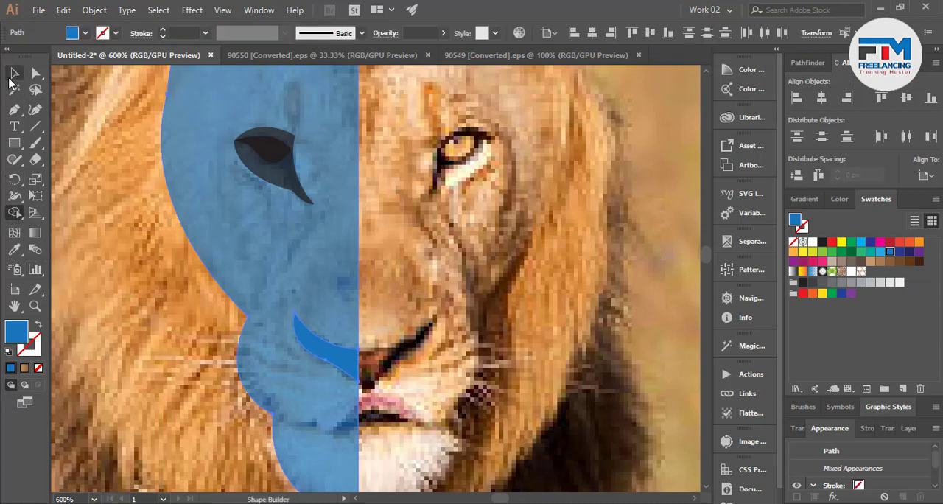
Fill the trimmed nose shape with the dark brown swatch and deselect it.
{"action": "left_click", "coordinate": [507, 308]}
{"action": "left_click", "coordinate": [333, 362]}
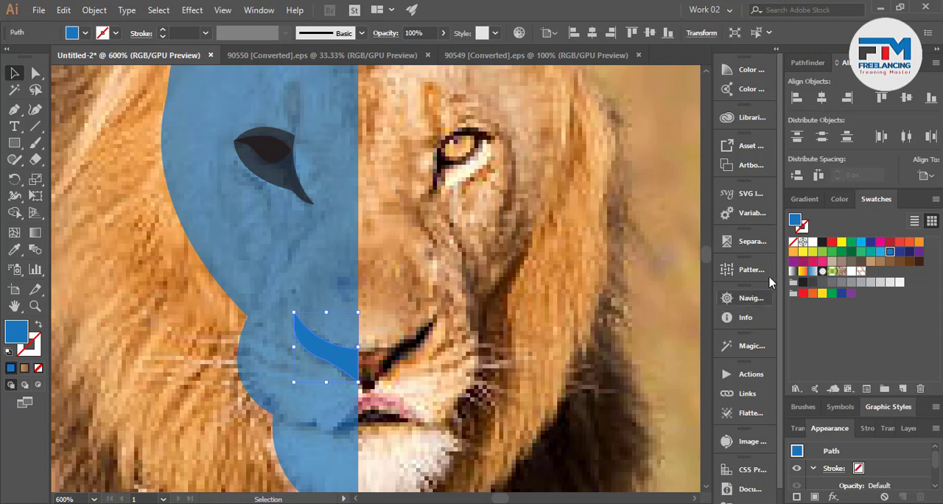
{"action": "left_click", "coordinate": [910, 261]}
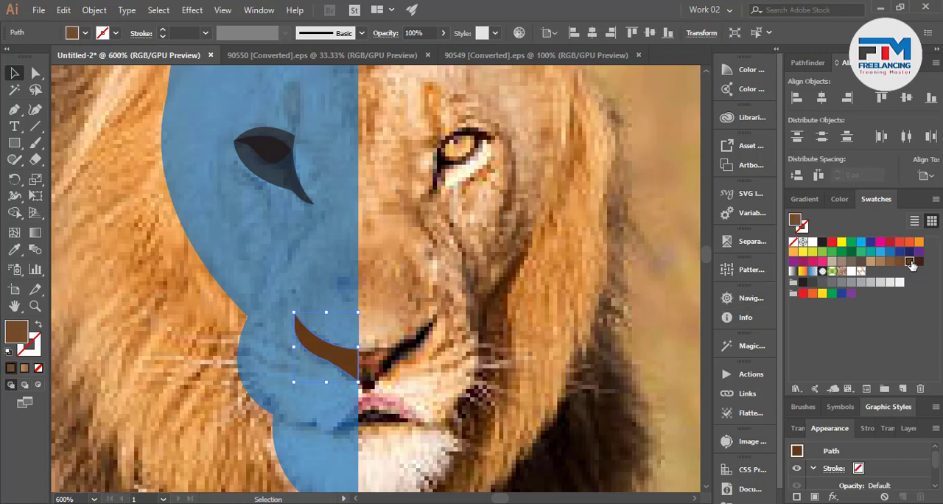
{"action": "left_click", "coordinate": [535, 371]}
Trace a closed mouth shape with the Pen tool from the muzzle-chin notch along the lip line, past the centre line and back underneath.
{"action": "scroll", "coordinate": [535, 380], "scroll_direction": "down", "scroll_amount": 2}
{"action": "scroll", "coordinate": [536, 380], "scroll_direction": "down", "scroll_amount": 2}
{"action": "scroll", "coordinate": [305, 361], "scroll_direction": "up", "scroll_amount": 1}
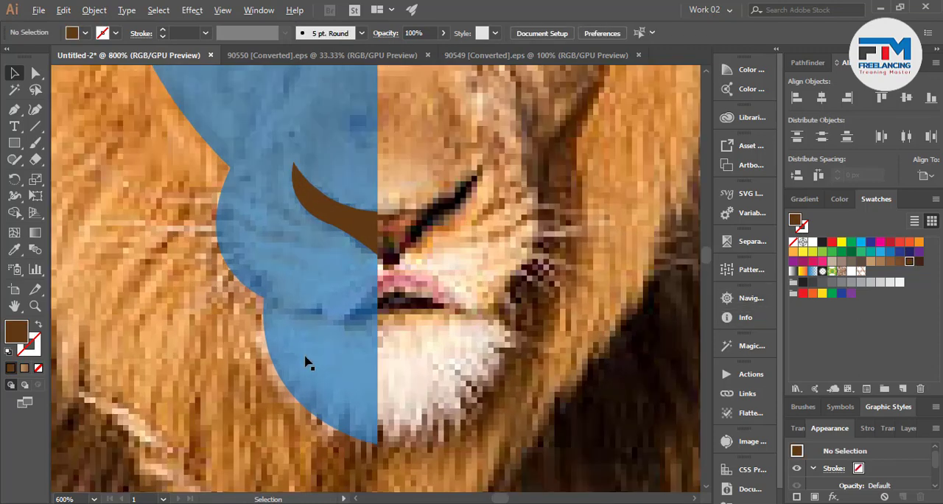
{"action": "left_click", "coordinate": [13, 109]}
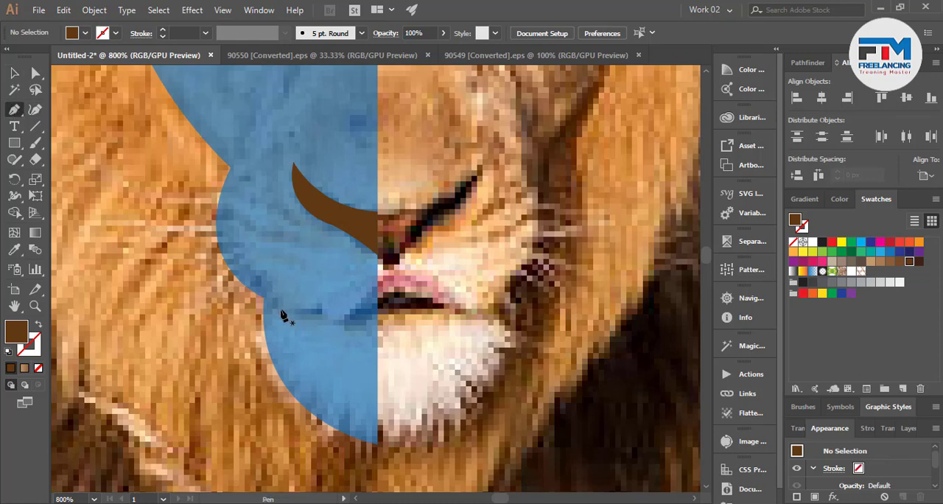
{"action": "left_click", "coordinate": [263, 299]}
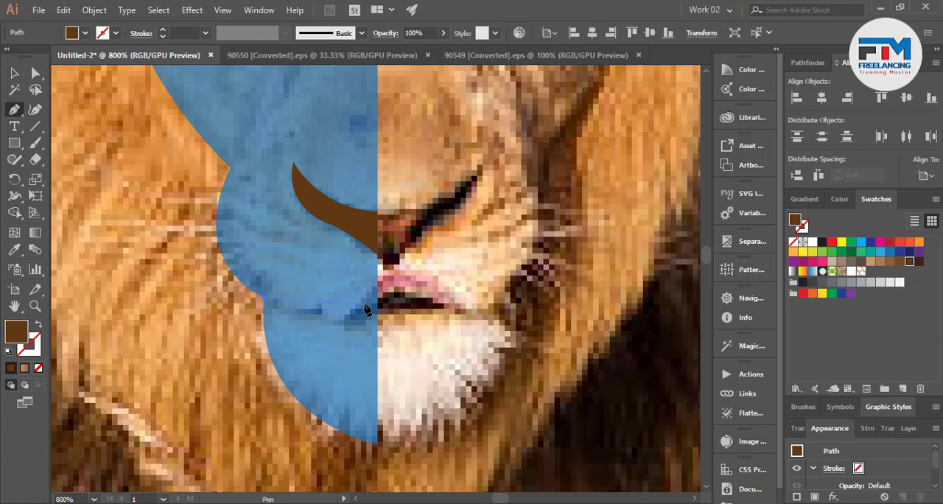
{"action": "left_click_drag", "start_coordinate": [378, 299], "coordinate": [376, 300]}
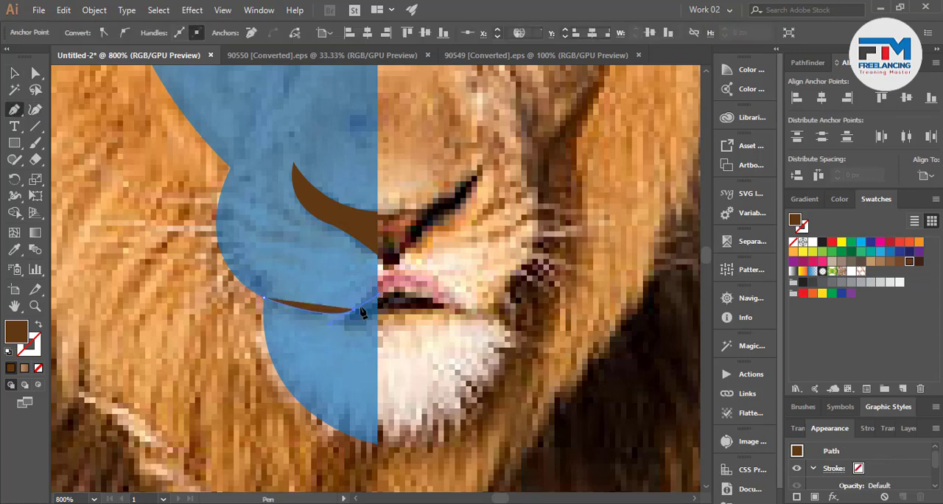
{"action": "left_click", "coordinate": [400, 277]}
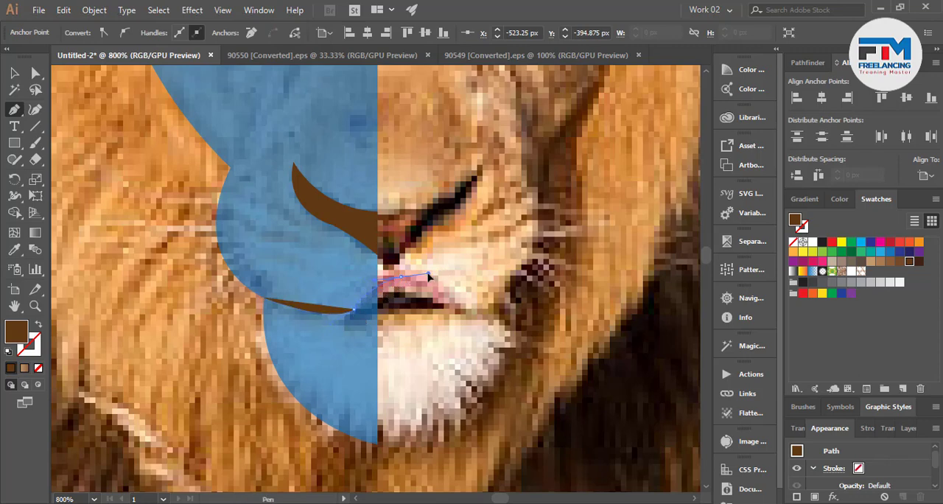
{"action": "left_click_drag", "start_coordinate": [428, 275], "coordinate": [429, 274]}
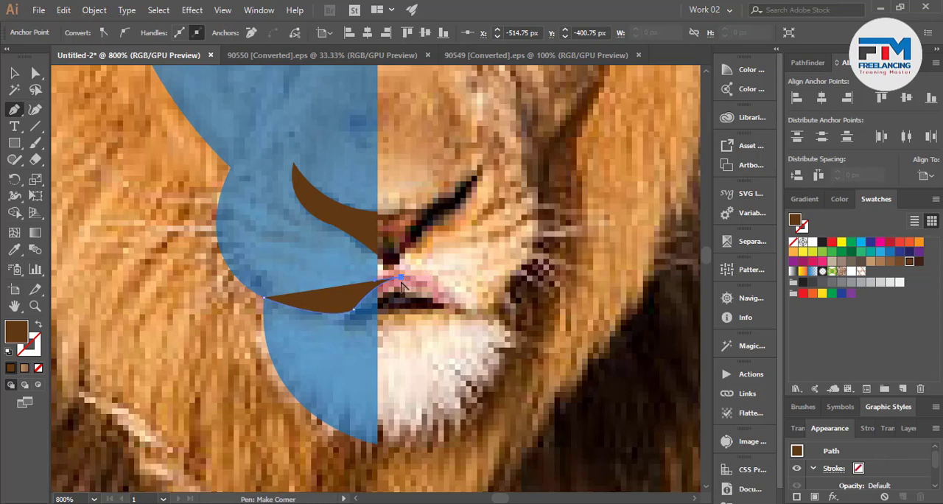
{"action": "left_click", "coordinate": [385, 335]}
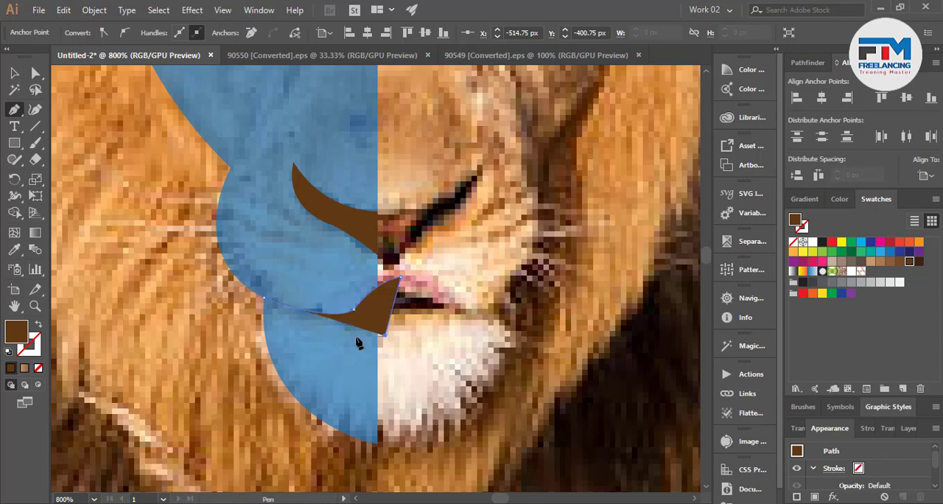
{"action": "left_click", "coordinate": [265, 298]}
{"action": "left_click_drag", "start_coordinate": [252, 264], "coordinate": [252, 265]}
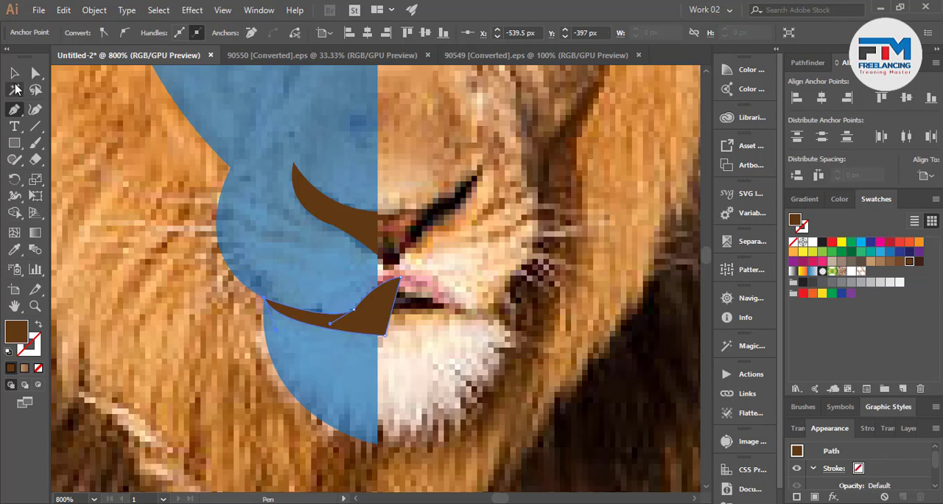
Select the mouth and half-face shapes and remove the mouth part beyond the face's centre line with Shape Builder.
{"action": "left_click", "coordinate": [14, 72]}
{"action": "left_click", "coordinate": [304, 308], "text": "shift"}
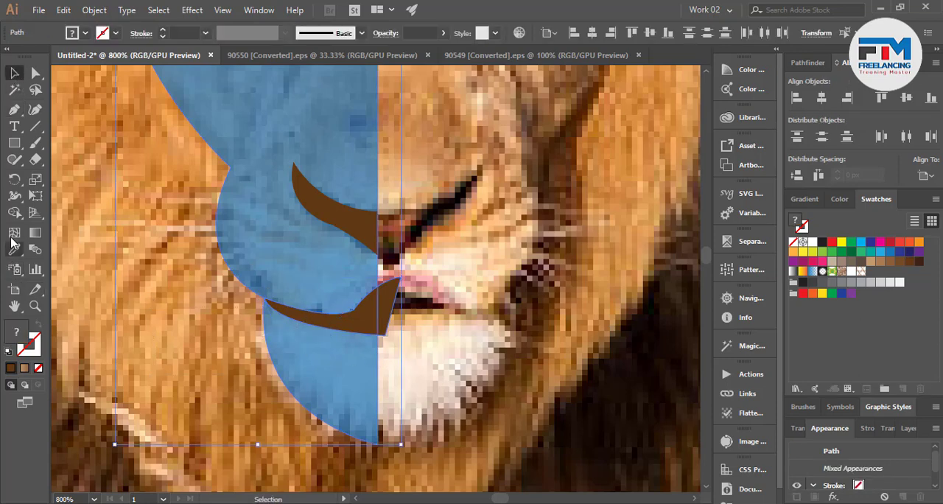
{"action": "left_click", "coordinate": [14, 213]}
{"action": "left_click", "coordinate": [389, 313], "text": "alt"}
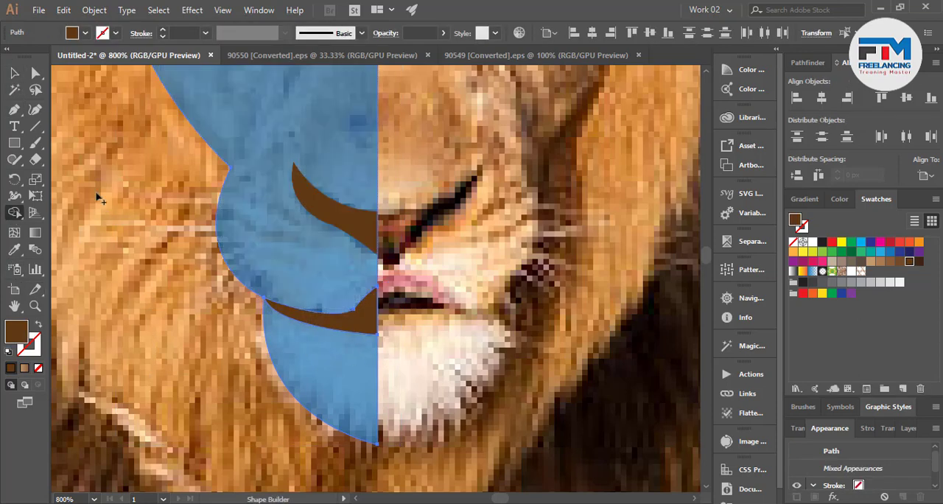
Deselect the traced shapes and review the half face against the whole lion photo.
{"action": "left_click", "coordinate": [14, 72]}
{"action": "left_click", "coordinate": [438, 329]}
{"action": "scroll", "coordinate": [358, 376], "scroll_direction": "down", "scroll_amount": 5}
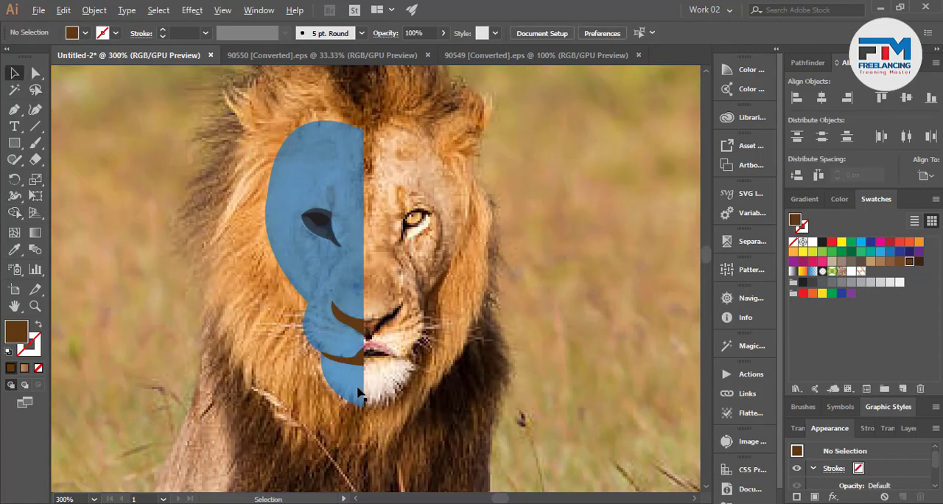
{"action": "scroll", "coordinate": [396, 328], "scroll_direction": "up", "scroll_amount": 2}
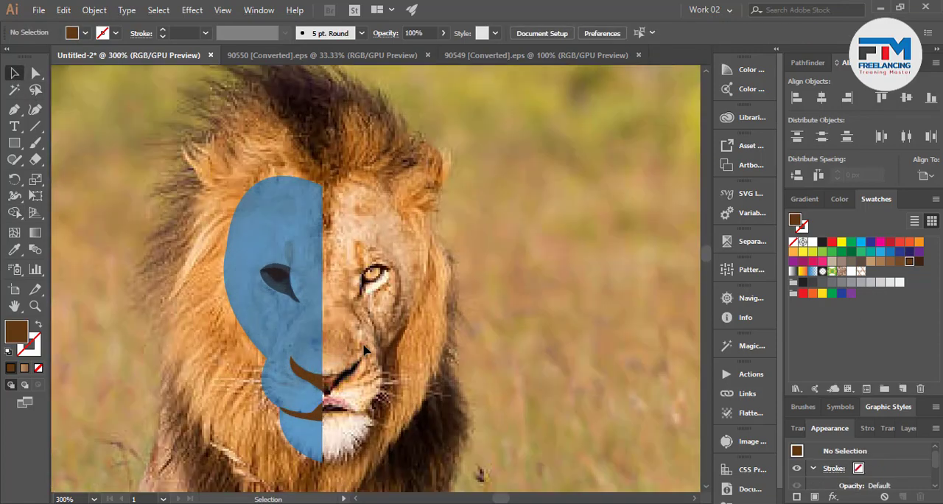
{"action": "scroll", "coordinate": [395, 338], "scroll_direction": "down", "scroll_amount": 1}
{"action": "scroll", "coordinate": [314, 249], "scroll_direction": "up", "scroll_amount": 2}
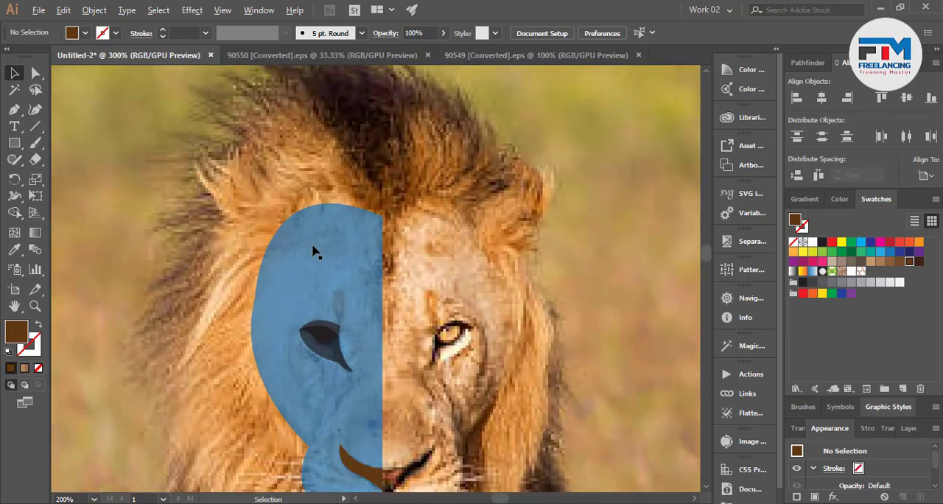
{"action": "scroll", "coordinate": [346, 308], "scroll_direction": "up", "scroll_amount": 1}
{"action": "scroll", "coordinate": [302, 205], "scroll_direction": "down", "scroll_amount": 3}
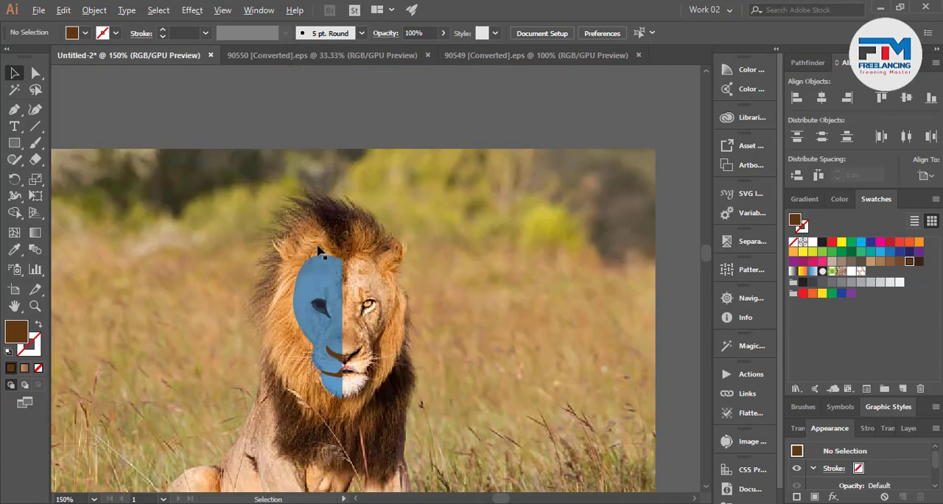
{"action": "scroll", "coordinate": [287, 281], "scroll_direction": "up", "scroll_amount": 3}
Trace a closed, curved mane spike with the Pen tool, rising from the forehead's centre line to a point in the mane, and deselect it.
{"action": "left_click", "coordinate": [14, 109]}
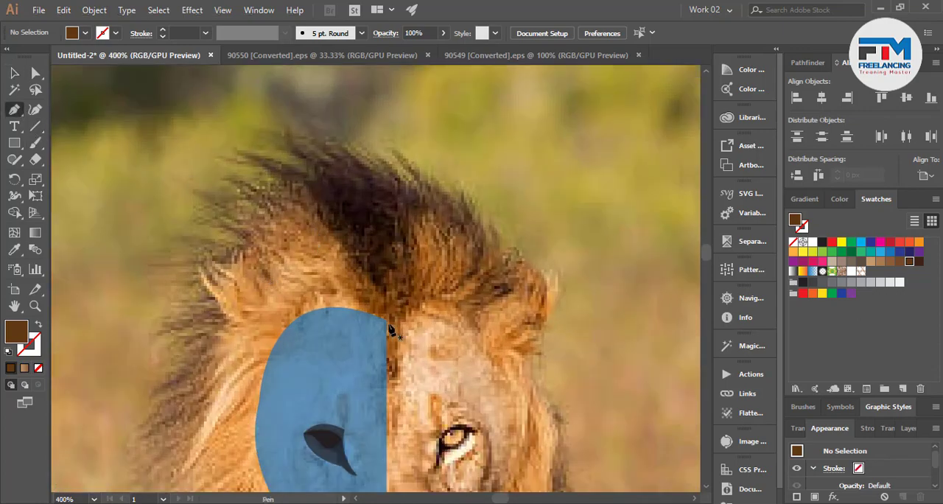
{"action": "left_click", "coordinate": [386, 320]}
{"action": "left_click_drag", "start_coordinate": [293, 199], "coordinate": [217, 170]}
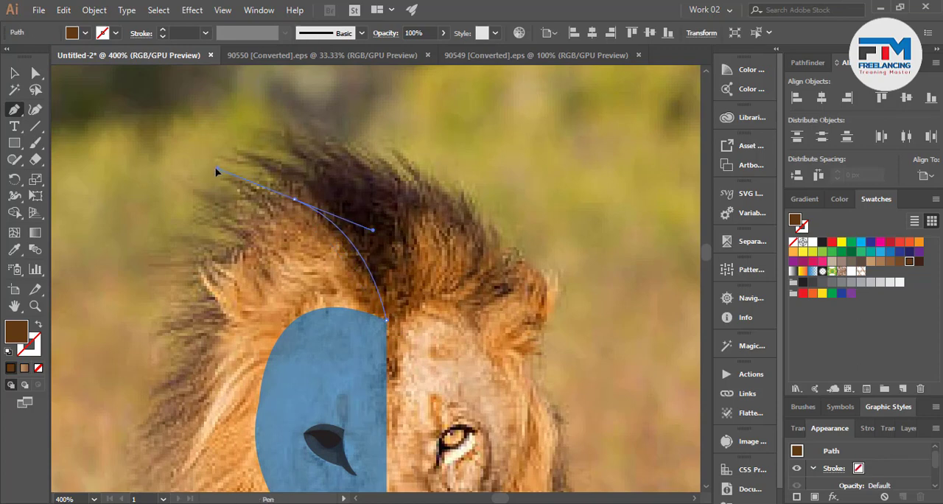
{"action": "left_click", "coordinate": [293, 198]}
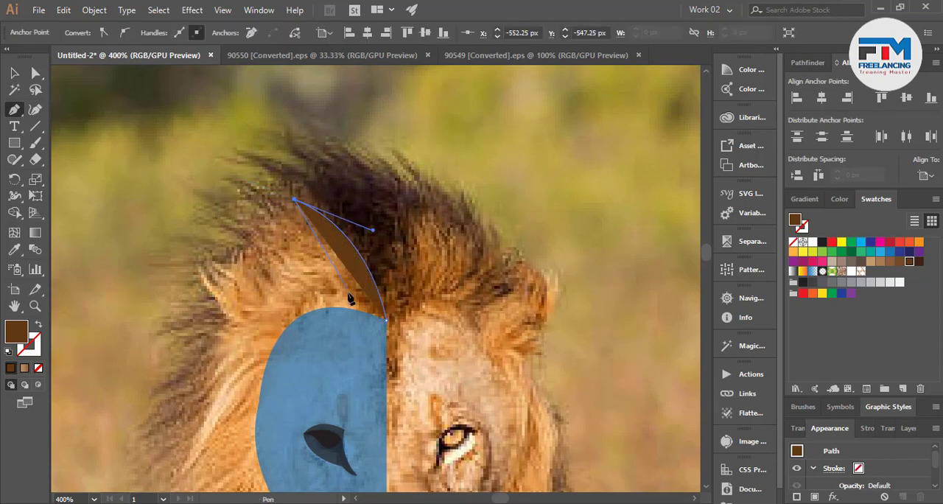
{"action": "left_click", "coordinate": [340, 316]}
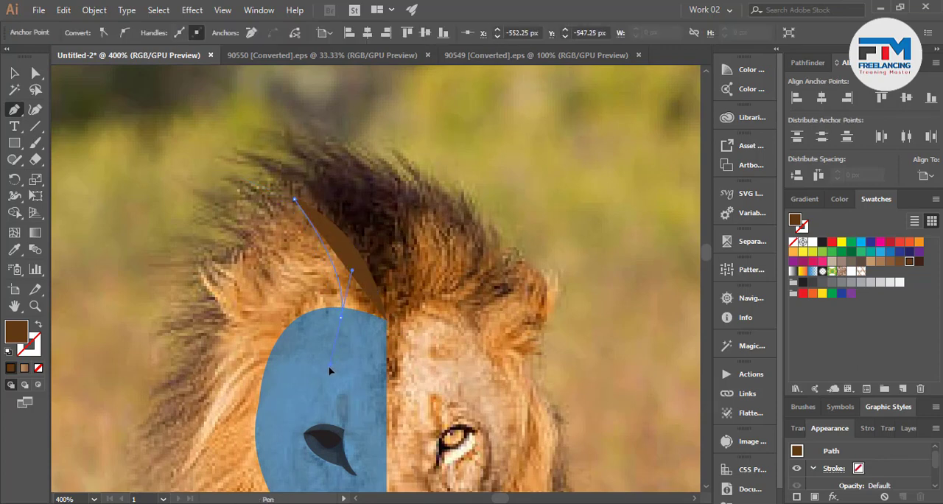
{"action": "left_click", "coordinate": [386, 319]}
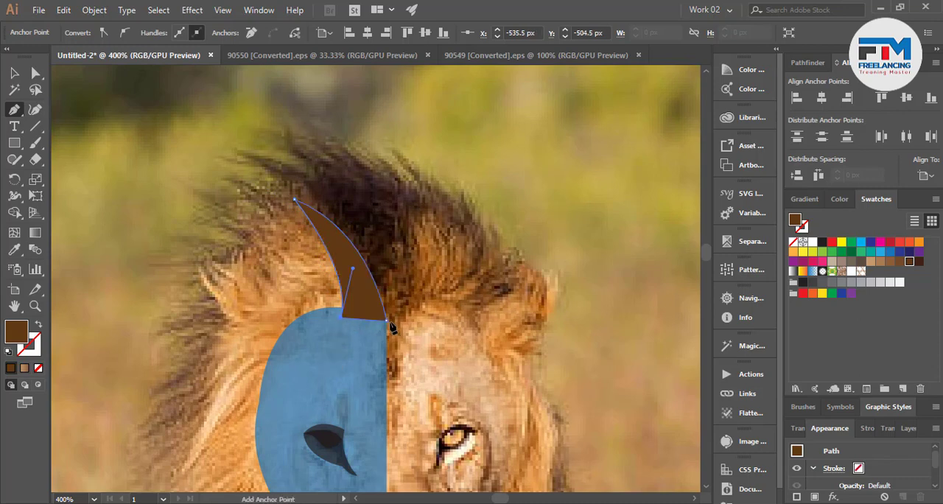
{"action": "left_click", "coordinate": [14, 73]}
{"action": "left_click", "coordinate": [273, 237]}
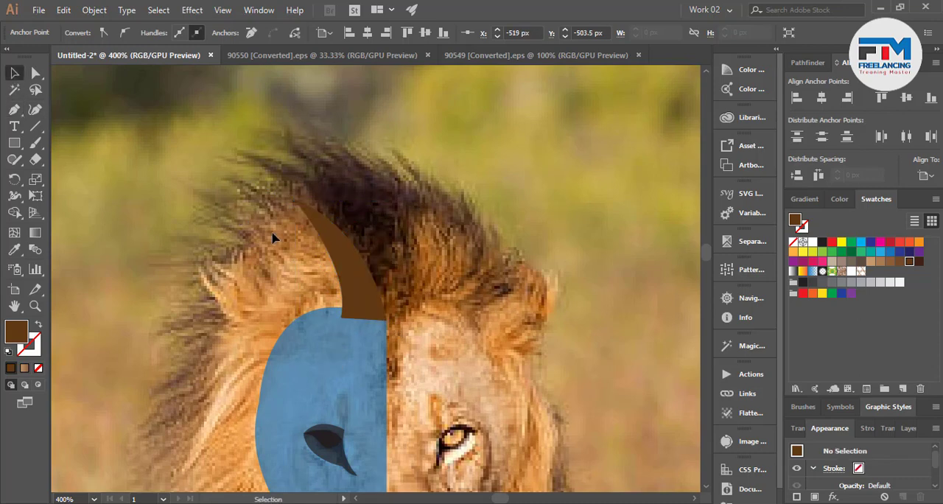
Draw a second curved mane spike with the Pen tool beside the first, overlapping its base and the forehead edge.
{"action": "left_click", "coordinate": [14, 109]}
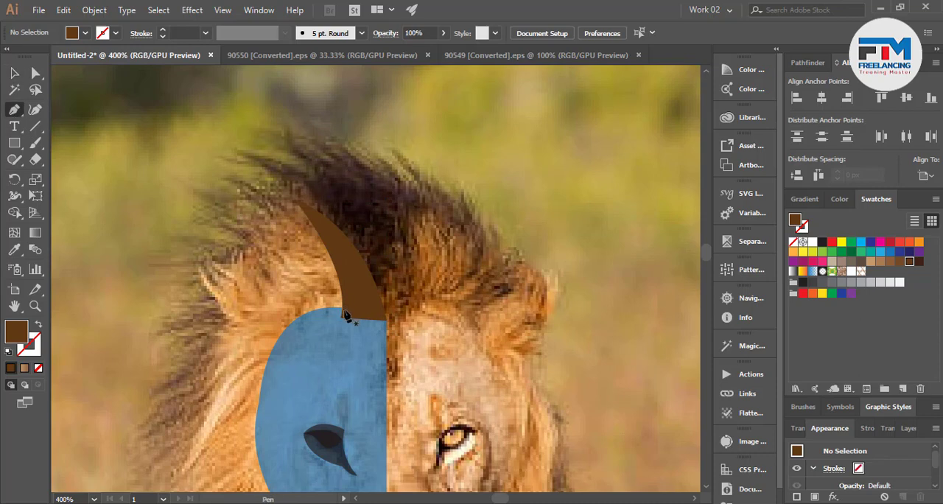
{"action": "left_click", "coordinate": [309, 324]}
{"action": "left_click_drag", "start_coordinate": [355, 314], "coordinate": [178, 212]}
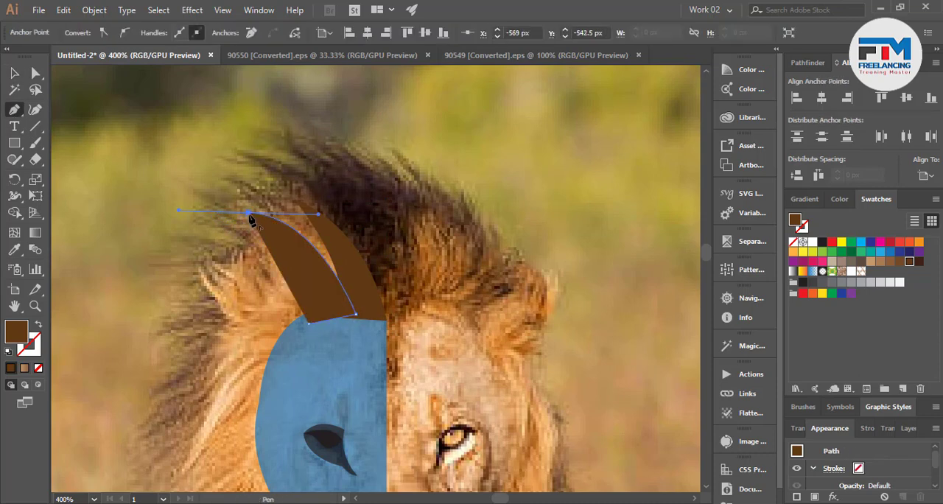
{"action": "left_click", "coordinate": [249, 213]}
{"action": "left_click", "coordinate": [331, 279]}
{"action": "left_click", "coordinate": [310, 323]}
{"action": "left_click", "coordinate": [14, 73]}
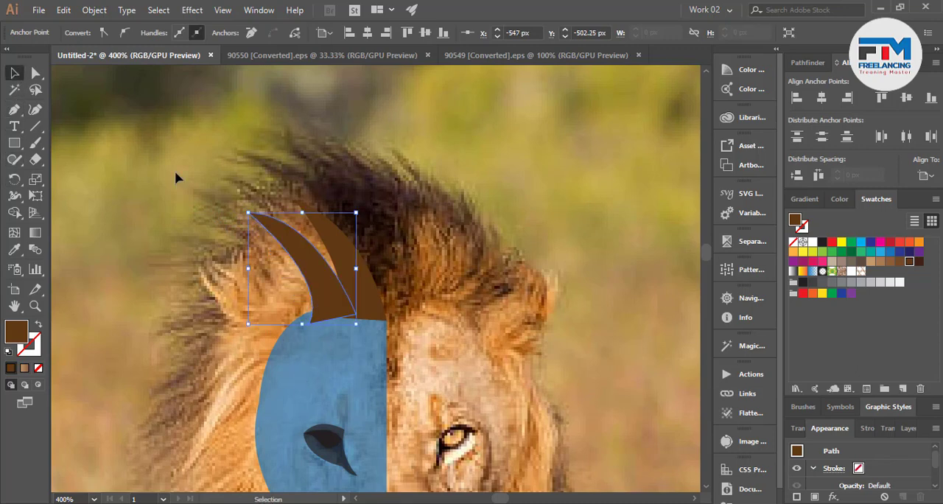
Duplicate the pair of mane spikes twice and rotate the copies so that six spikes fan around the forehead's outer edge.
{"action": "left_click_drag", "start_coordinate": [381, 298], "coordinate": [279, 347]}
{"action": "key", "text": "ctrl+z"}
{"action": "left_click", "coordinate": [424, 258]}
{"action": "left_click", "coordinate": [369, 290]}
{"action": "left_click", "coordinate": [325, 291], "text": "shift"}
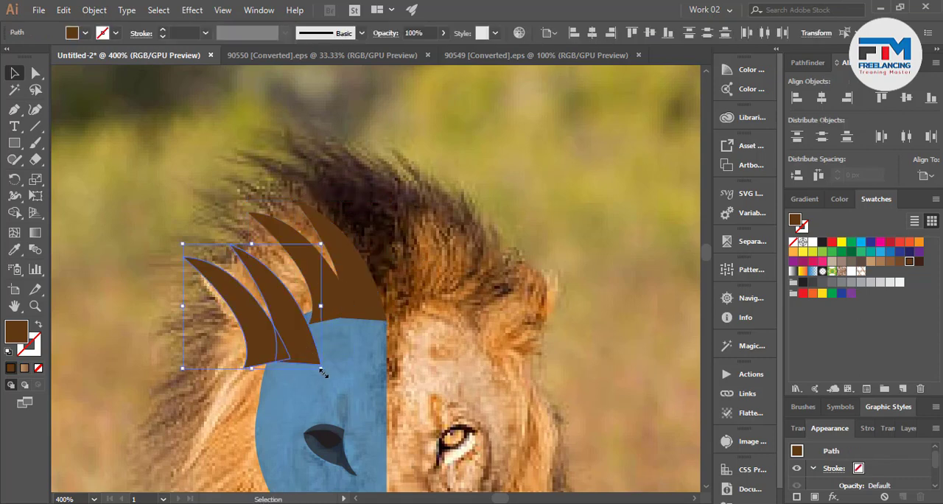
{"action": "left_click_drag", "start_coordinate": [329, 379], "coordinate": [279, 374]}
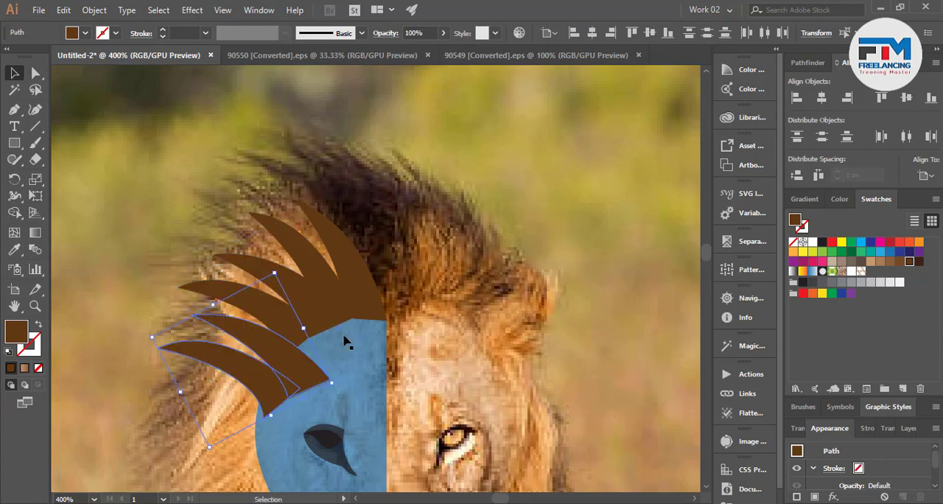
{"action": "left_click", "coordinate": [414, 319]}
Select all the traced head shapes, move them off the photo onto the empty canvas and deselect them.
{"action": "scroll", "coordinate": [416, 323], "scroll_direction": "down", "scroll_amount": 5}
{"action": "scroll", "coordinate": [369, 310], "scroll_direction": "down", "scroll_amount": 3}
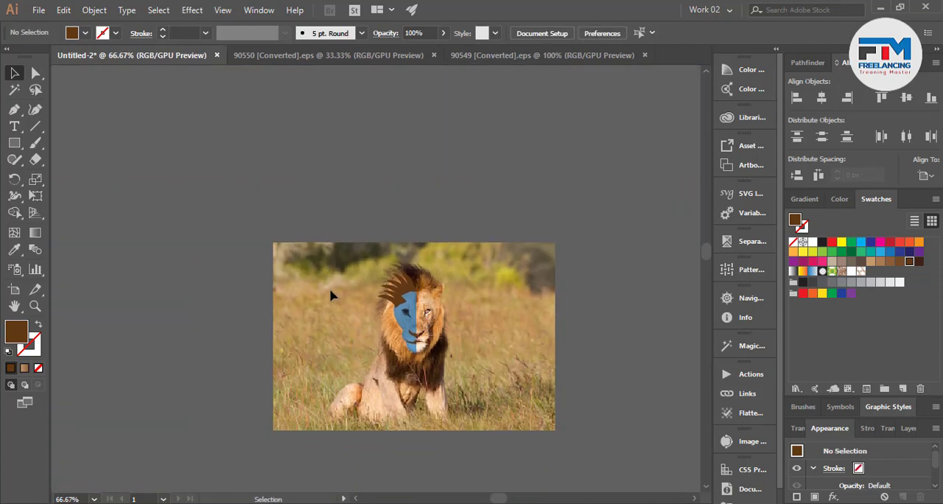
{"action": "left_click_drag", "start_coordinate": [451, 370], "coordinate": [452, 375]}
{"action": "left_click_drag", "start_coordinate": [414, 342], "coordinate": [179, 249]}
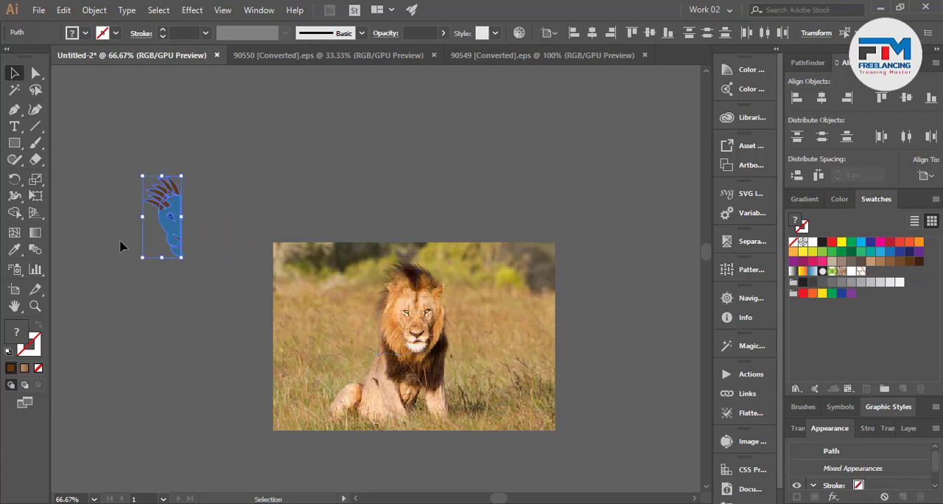
{"action": "left_click", "coordinate": [120, 242]}
Select the face with its eye, nose and mouth shapes and bring them in front of the mane spikes.
{"action": "scroll", "coordinate": [125, 230], "scroll_direction": "up", "scroll_amount": 4}
{"action": "scroll", "coordinate": [190, 323], "scroll_direction": "down", "scroll_amount": 1}
{"action": "scroll", "coordinate": [283, 332], "scroll_direction": "up", "scroll_amount": 1}
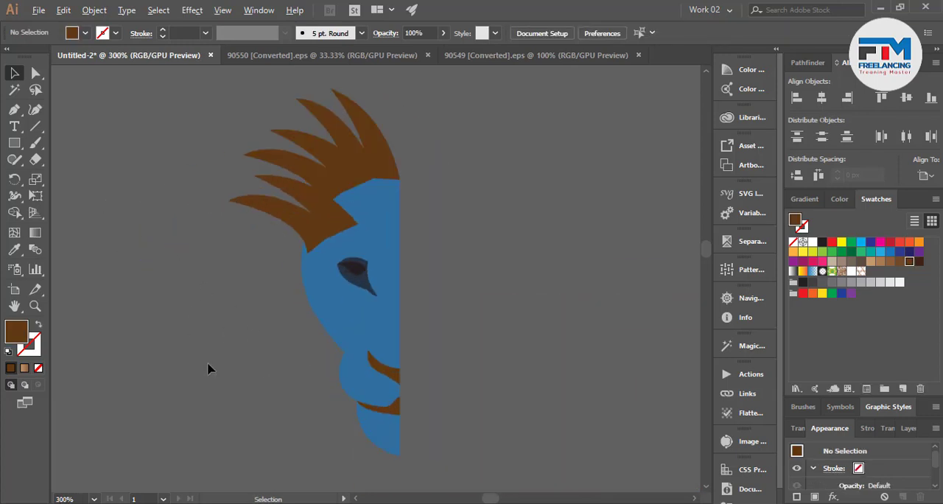
{"action": "scroll", "coordinate": [209, 368], "scroll_direction": "down", "scroll_amount": 1}
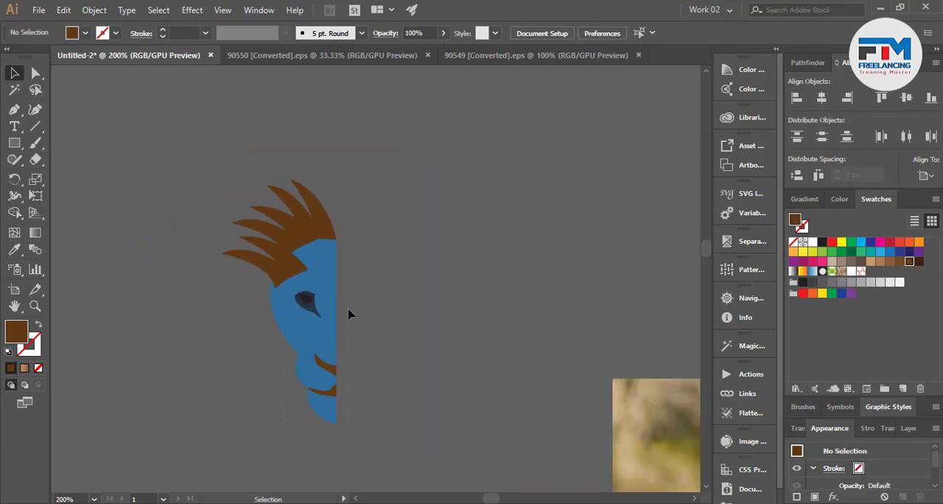
{"action": "left_click_drag", "start_coordinate": [348, 308], "coordinate": [354, 301]}
{"action": "key", "text": "ctrl+shift+bracketright"}
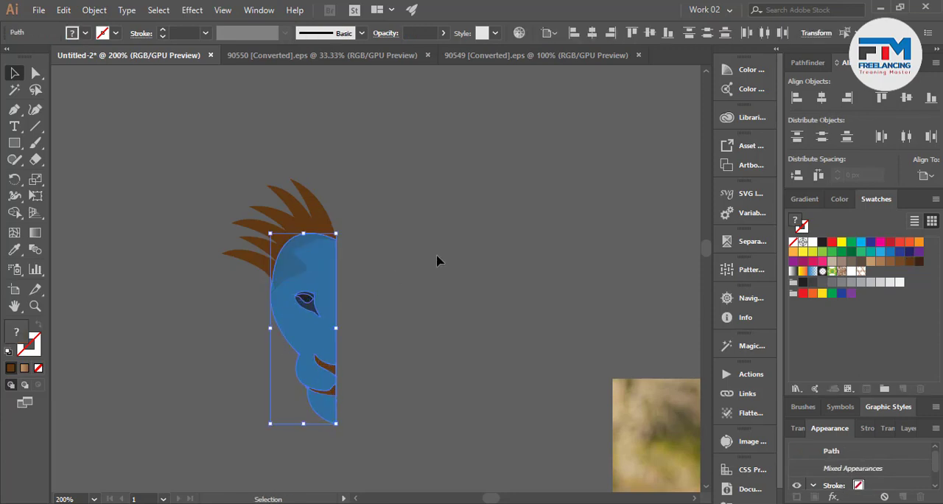
{"action": "left_click", "coordinate": [430, 278]}
Select the blue half face and the eye shapes and set their opacity to 100%.
{"action": "left_click", "coordinate": [330, 275]}
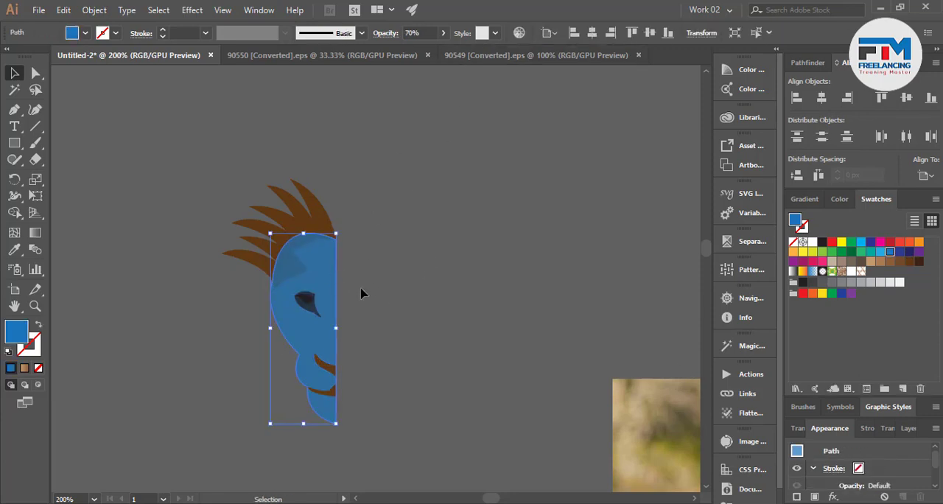
{"action": "left_click", "coordinate": [303, 299], "text": "shift"}
{"action": "left_click", "coordinate": [420, 33]}
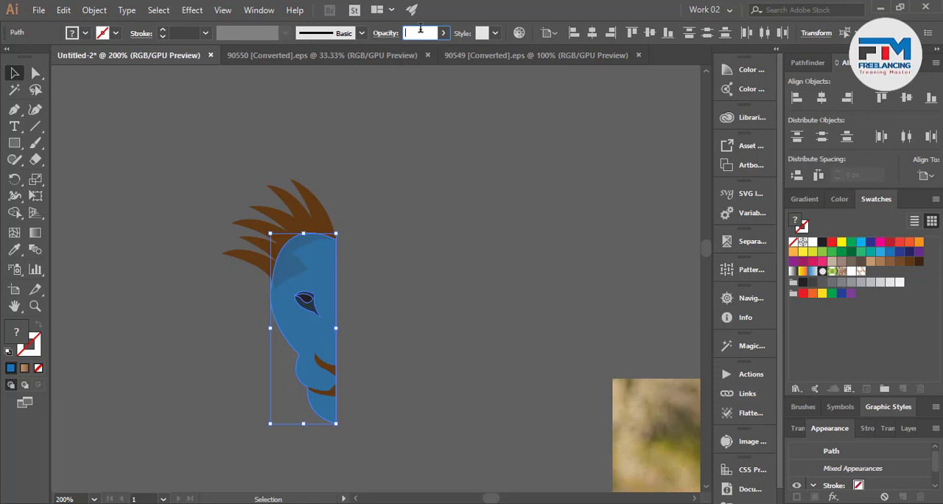
{"action": "type", "text": "100"}
{"action": "key", "text": "Return"}
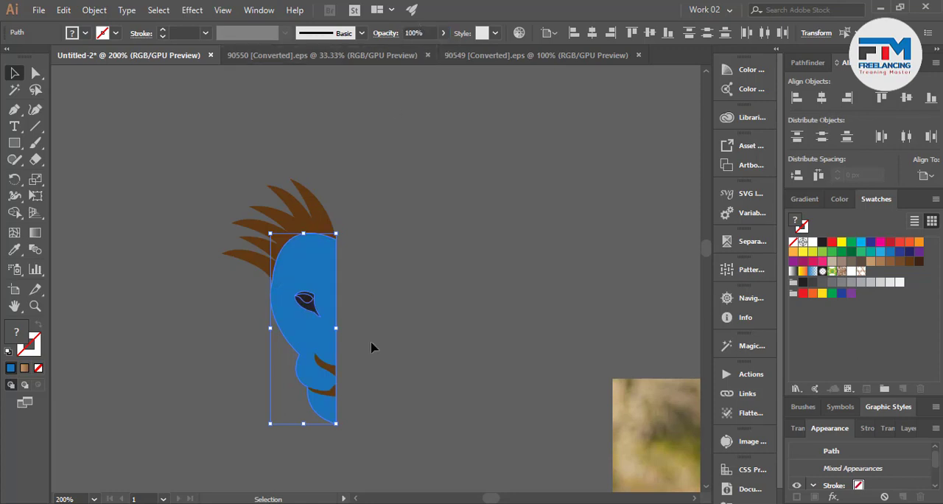
{"action": "left_click", "coordinate": [358, 350]}
Fill the inner eye shape with the light brown swatch and deselect it.
{"action": "scroll", "coordinate": [327, 384], "scroll_direction": "up", "scroll_amount": 1}
{"action": "left_click", "coordinate": [298, 265]}
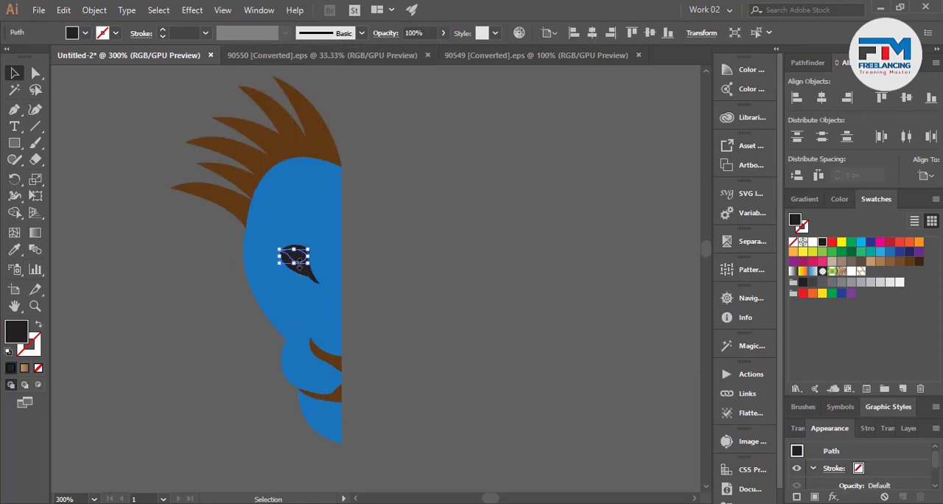
{"action": "left_click", "coordinate": [880, 261]}
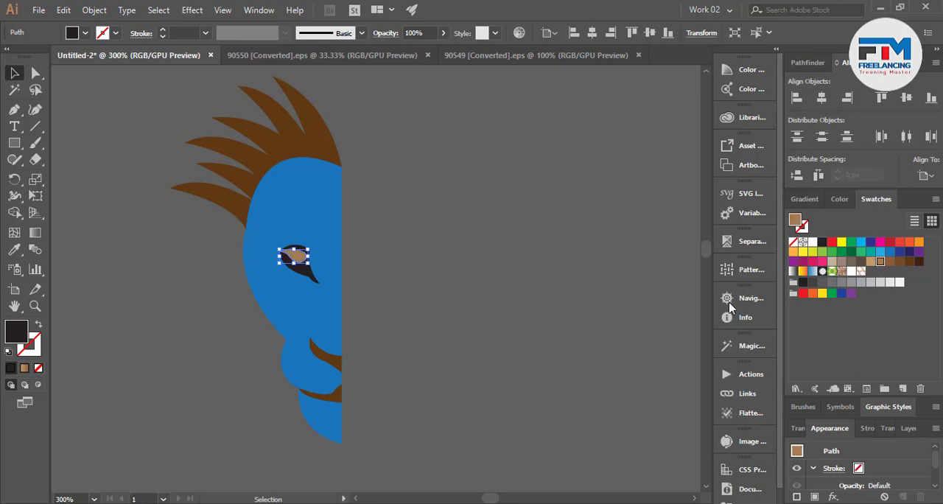
{"action": "left_click", "coordinate": [599, 315]}
Select the whole half head and make a reflected copy across the vertical axis.
{"action": "scroll", "coordinate": [349, 376], "scroll_direction": "down", "scroll_amount": 1}
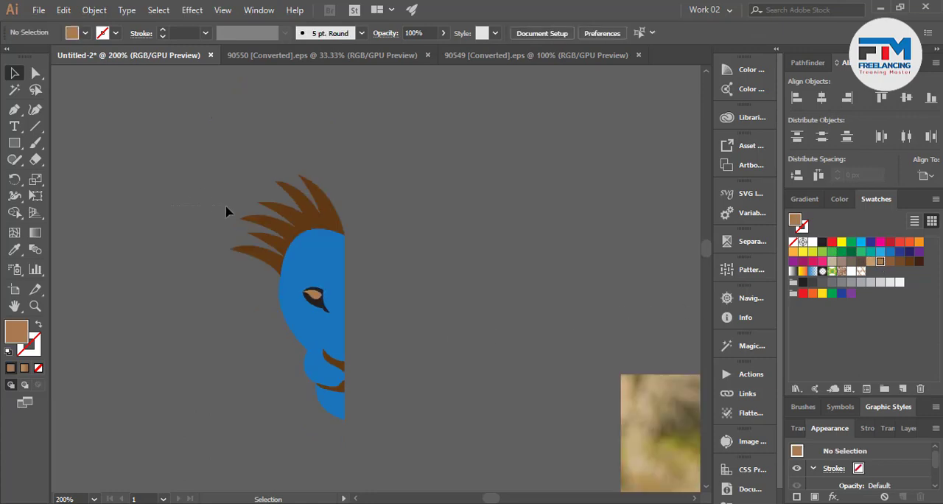
{"action": "left_click_drag", "start_coordinate": [184, 180], "coordinate": [424, 466]}
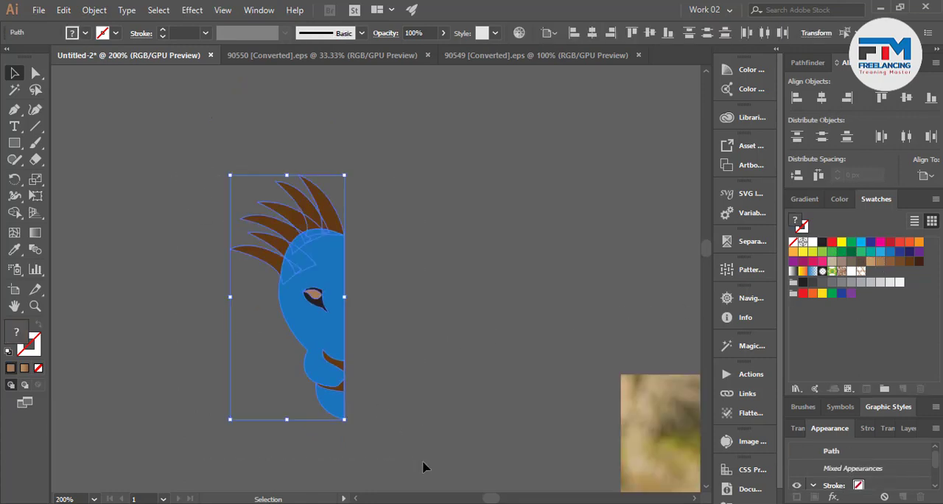
{"action": "right_click", "coordinate": [322, 359]}
{"action": "mouse_move", "coordinate": [354, 264]}
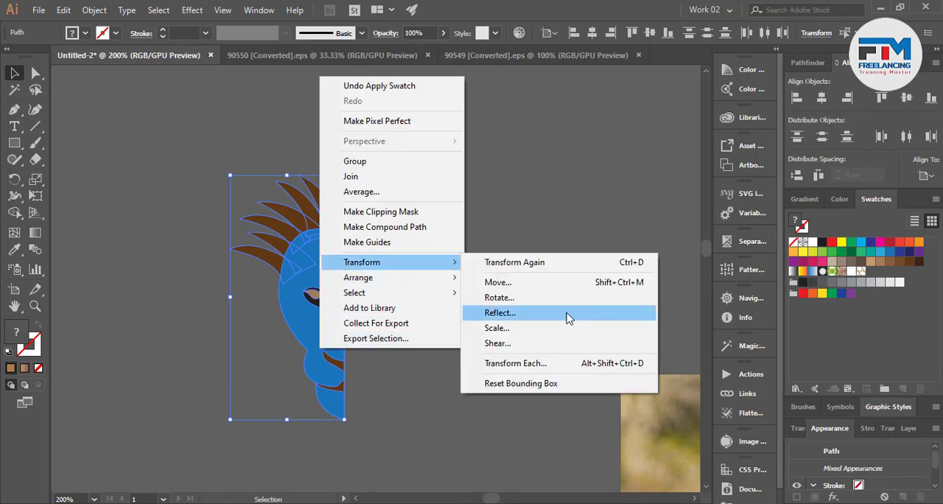
{"action": "left_click", "coordinate": [521, 314]}
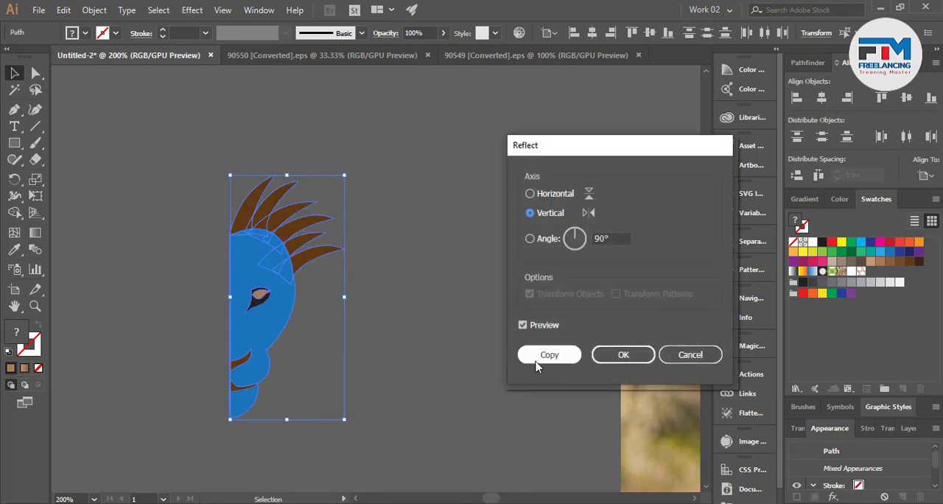
{"action": "left_click", "coordinate": [549, 356]}
Move the mirrored half beside the original so their straight edges meet along the face's centre line, and check the join.
{"action": "left_click_drag", "start_coordinate": [249, 355], "coordinate": [358, 354]}
{"action": "left_click", "coordinate": [486, 381]}
{"action": "scroll", "coordinate": [356, 405], "scroll_direction": "up", "scroll_amount": 2}
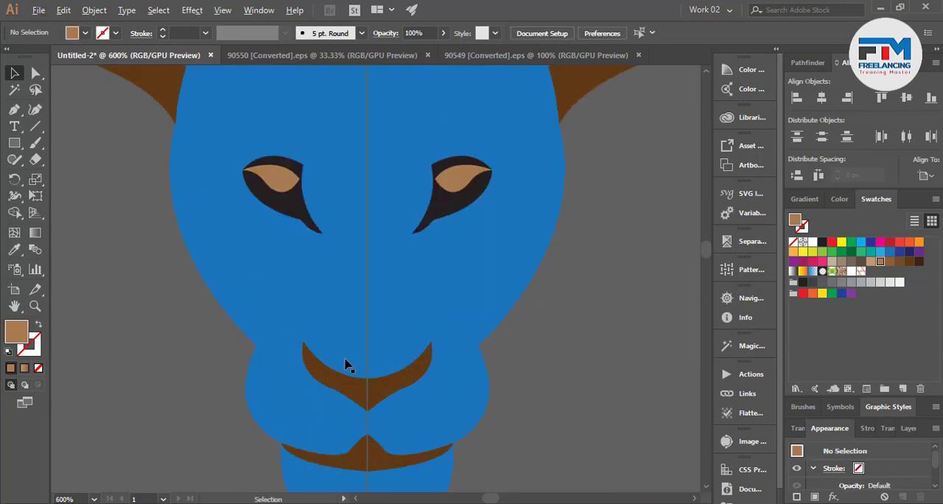
{"action": "scroll", "coordinate": [520, 390], "scroll_direction": "down", "scroll_amount": 5}
{"action": "scroll", "coordinate": [535, 423], "scroll_direction": "down", "scroll_amount": 3}
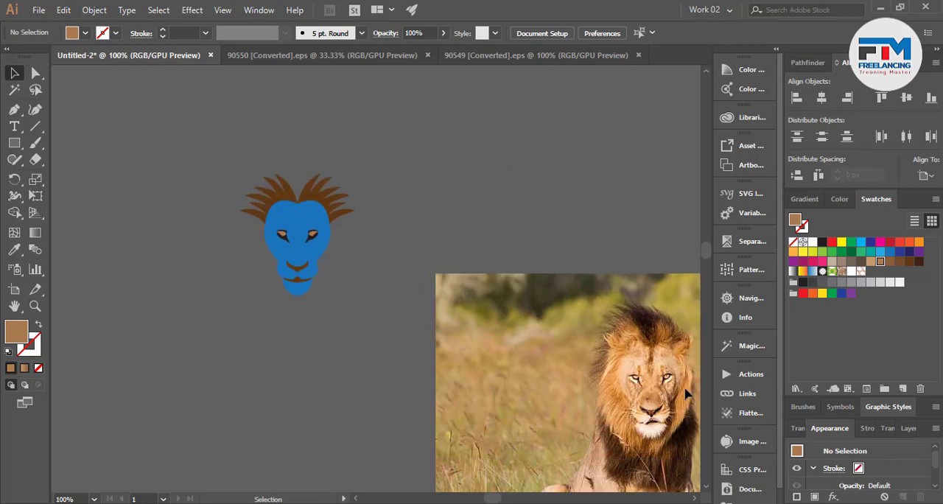
Select the mirrored half, shift it slightly towards the original to close the gap at the centre line, and deselect it.
{"action": "scroll", "coordinate": [301, 252], "scroll_direction": "up", "scroll_amount": 2}
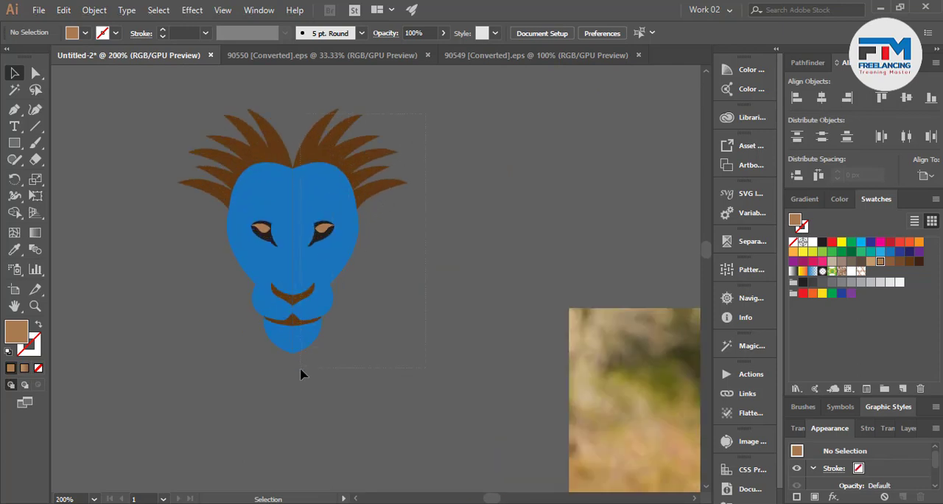
{"action": "left_click", "coordinate": [294, 345]}
{"action": "scroll", "coordinate": [291, 337], "scroll_direction": "up", "scroll_amount": 10}
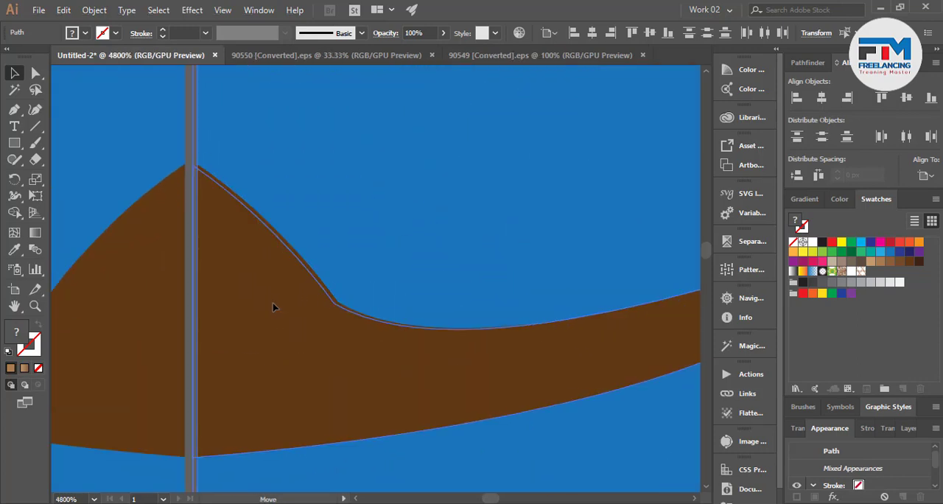
{"action": "scroll", "coordinate": [271, 306], "scroll_direction": "down", "scroll_amount": 8}
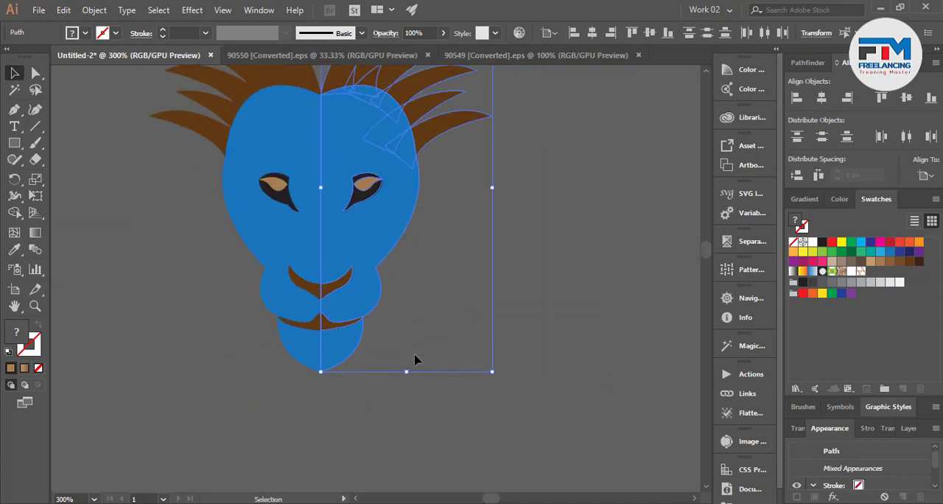
{"action": "left_click", "coordinate": [415, 359]}
{"action": "scroll", "coordinate": [406, 369], "scroll_direction": "down", "scroll_amount": 2}
{"action": "scroll", "coordinate": [398, 369], "scroll_direction": "up", "scroll_amount": 1}
{"action": "scroll", "coordinate": [272, 390], "scroll_direction": "down", "scroll_amount": 2}
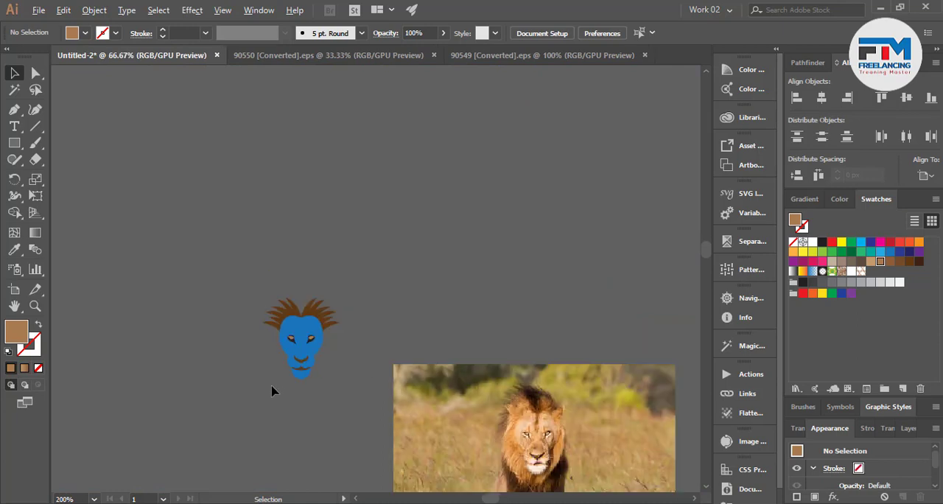
Examine the mirrored face up close around the eyes, nose and mouth.
{"action": "scroll", "coordinate": [291, 408], "scroll_direction": "up", "scroll_amount": 6}
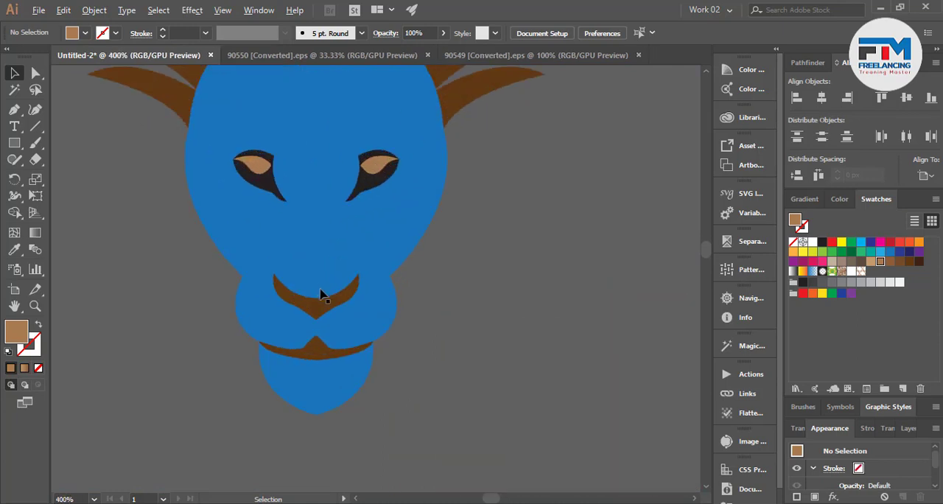
{"action": "scroll", "coordinate": [306, 324], "scroll_direction": "down", "scroll_amount": 2}
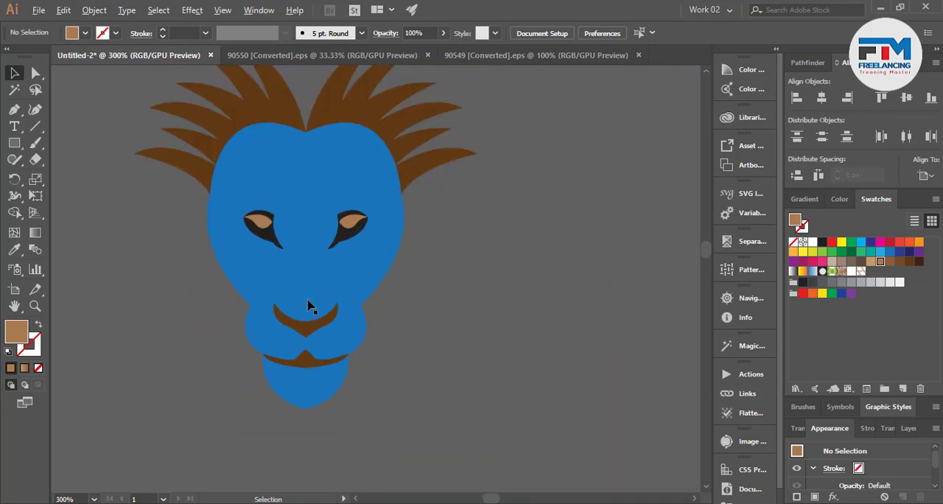
{"action": "scroll", "coordinate": [308, 306], "scroll_direction": "up", "scroll_amount": 1}
{"action": "scroll", "coordinate": [309, 393], "scroll_direction": "up", "scroll_amount": 2}
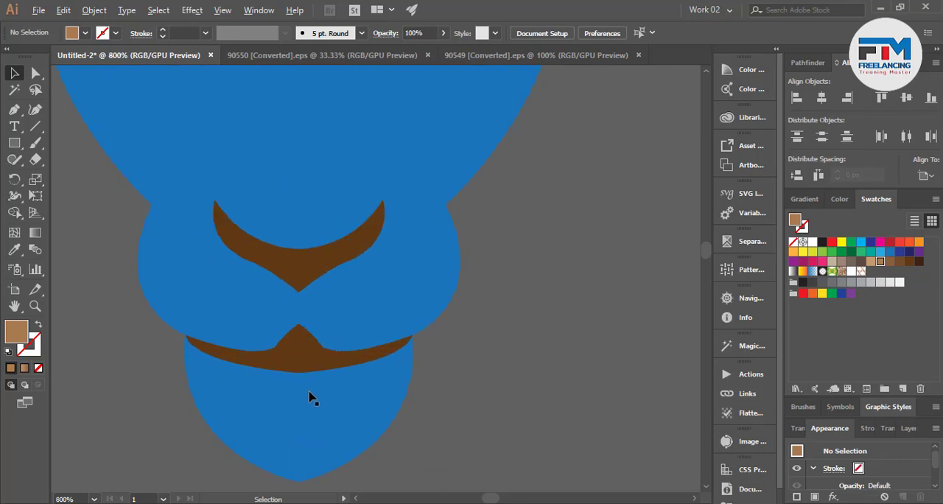
{"action": "scroll", "coordinate": [259, 369], "scroll_direction": "up", "scroll_amount": 1}
{"action": "scroll", "coordinate": [295, 379], "scroll_direction": "down", "scroll_amount": 2}
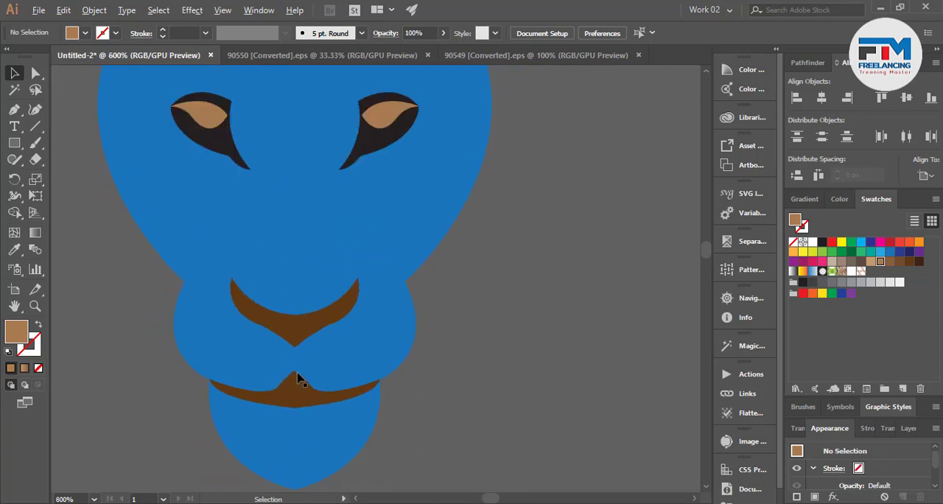
{"action": "scroll", "coordinate": [298, 339], "scroll_direction": "up", "scroll_amount": 2}
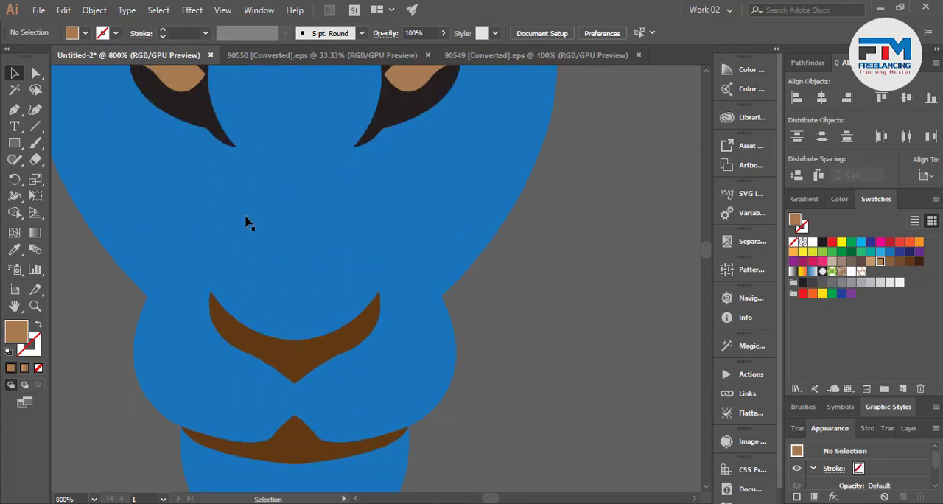
Draw a slim curved light brown accent with the Pen tool from between the eyes down towards the nose's left end, and deselect it.
{"action": "left_click", "coordinate": [15, 127]}
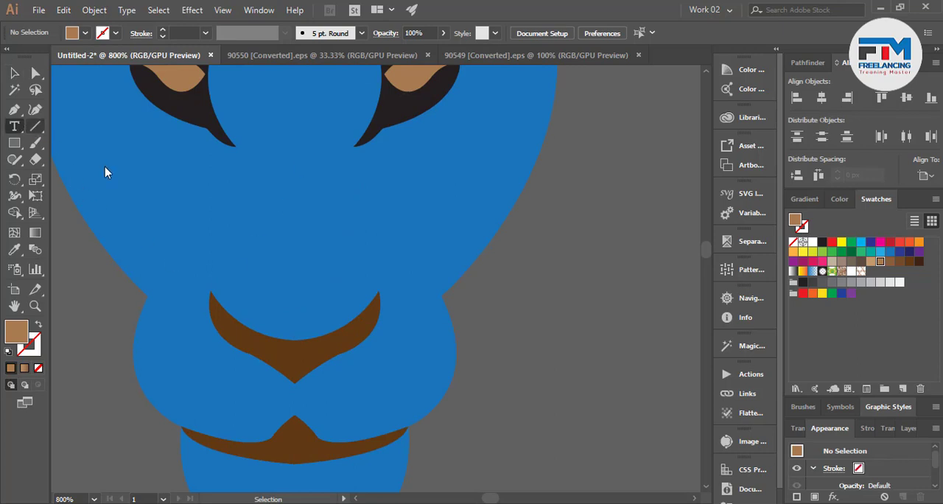
{"action": "left_click", "coordinate": [15, 111]}
{"action": "left_click", "coordinate": [264, 153]}
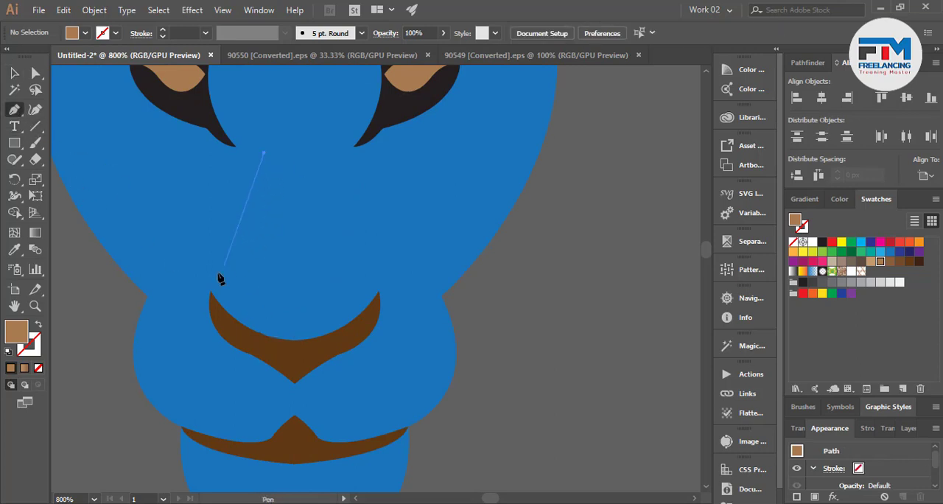
{"action": "left_click_drag", "start_coordinate": [196, 281], "coordinate": [136, 315]}
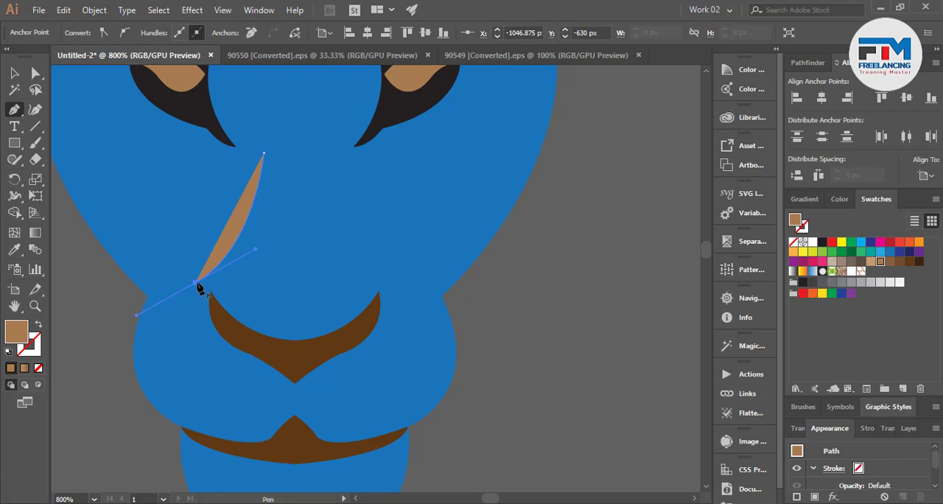
{"action": "left_click", "coordinate": [196, 282]}
{"action": "scroll", "coordinate": [309, 295], "scroll_direction": "down", "scroll_amount": 2}
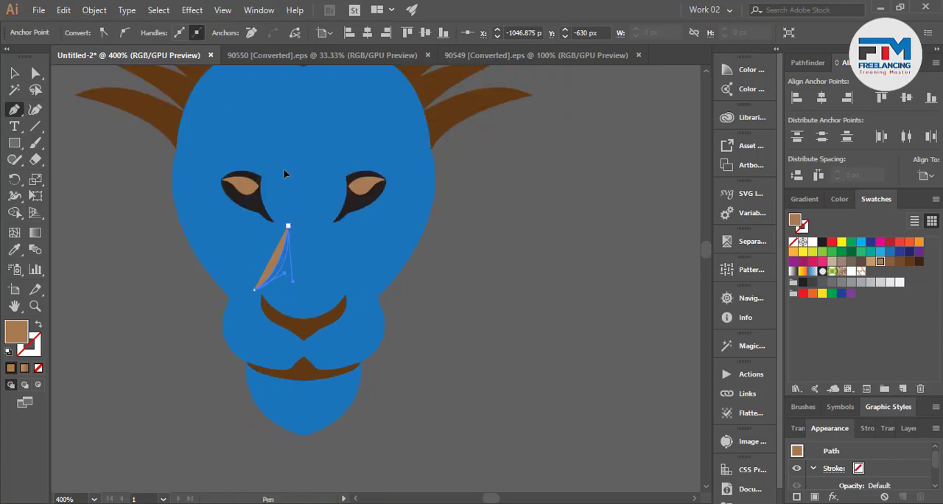
{"action": "left_click", "coordinate": [289, 226]}
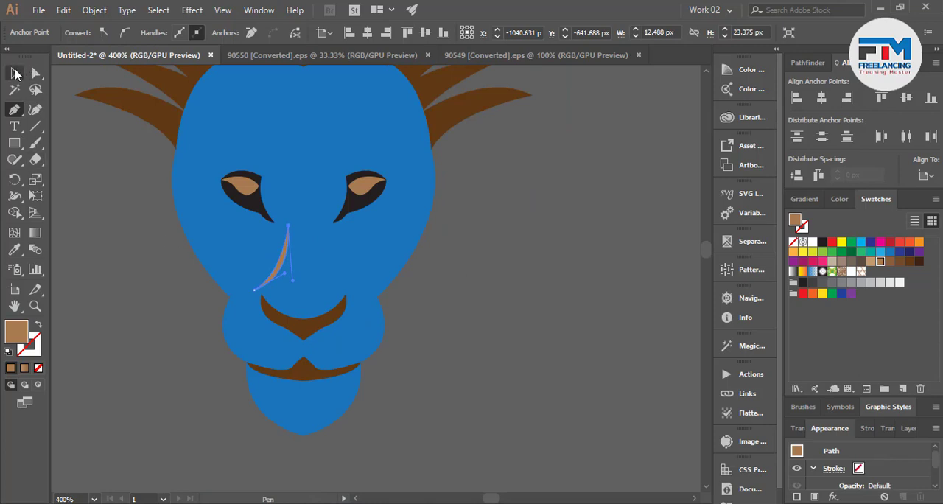
{"action": "left_click", "coordinate": [15, 73]}
{"action": "left_click", "coordinate": [184, 361]}
Make a reflected copy of the nose accent across the vertical axis and place it on the other side of the nose bridge.
{"action": "scroll", "coordinate": [308, 267], "scroll_direction": "up", "scroll_amount": 1}
{"action": "right_click", "coordinate": [267, 271]}
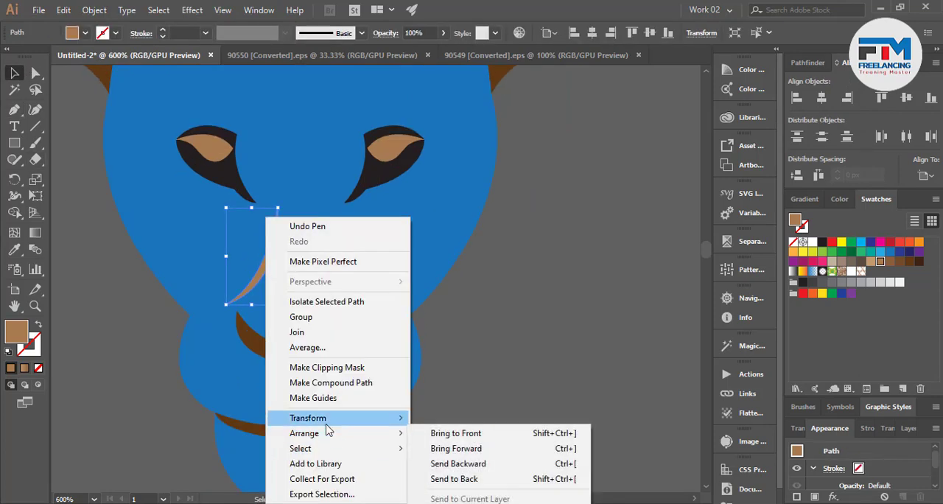
{"action": "mouse_move", "coordinate": [328, 417]}
{"action": "left_click", "coordinate": [445, 347]}
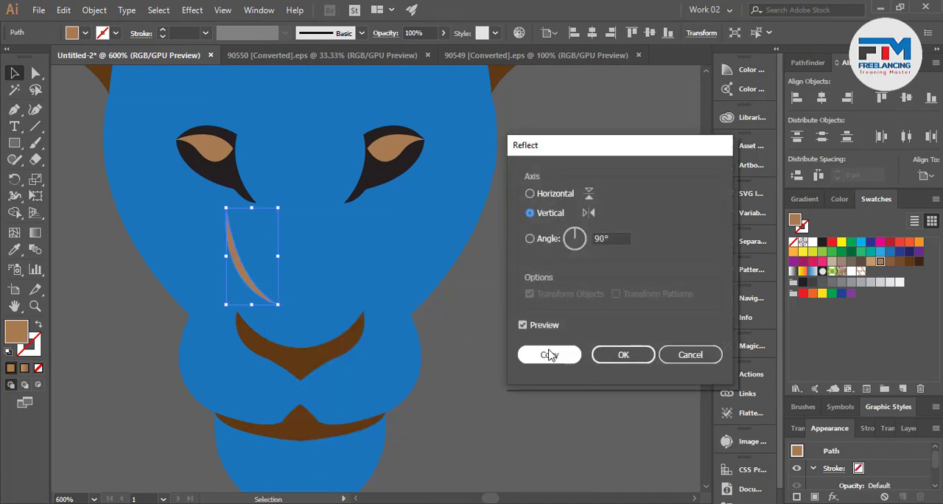
{"action": "left_click", "coordinate": [546, 354]}
{"action": "left_click_drag", "start_coordinate": [246, 280], "coordinate": [339, 291]}
{"action": "left_click", "coordinate": [518, 352]}
{"action": "scroll", "coordinate": [410, 449], "scroll_direction": "down", "scroll_amount": 3}
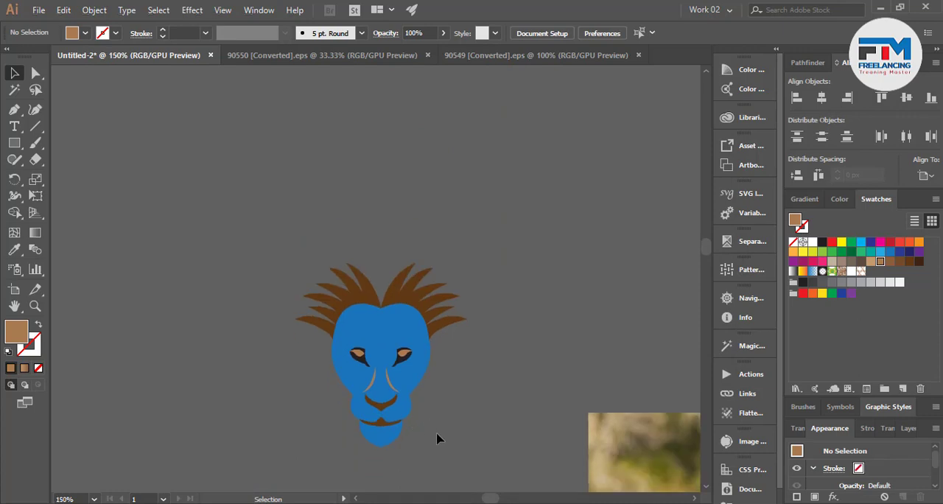
Recolour both nose accents with the dark brown sampled from the nose shape and deselect them.
{"action": "scroll", "coordinate": [432, 428], "scroll_direction": "up", "scroll_amount": 3}
{"action": "scroll", "coordinate": [377, 309], "scroll_direction": "up", "scroll_amount": 2}
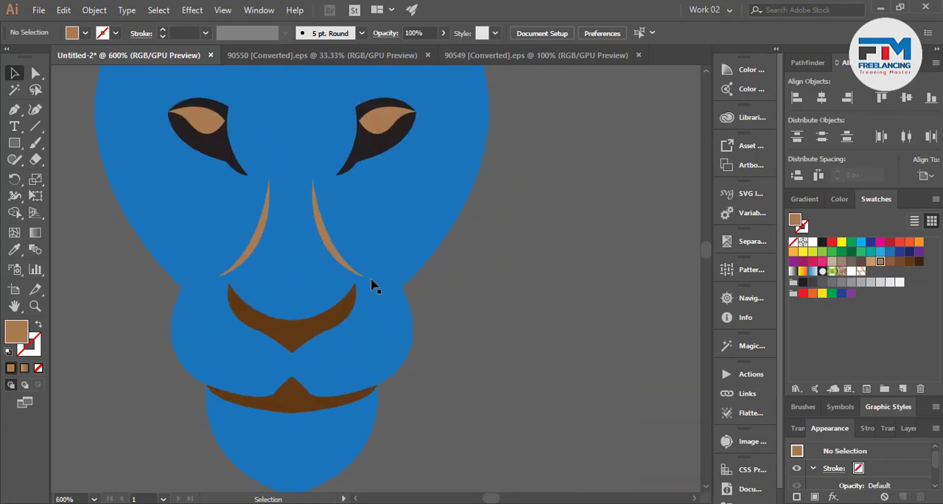
{"action": "left_click", "coordinate": [338, 265]}
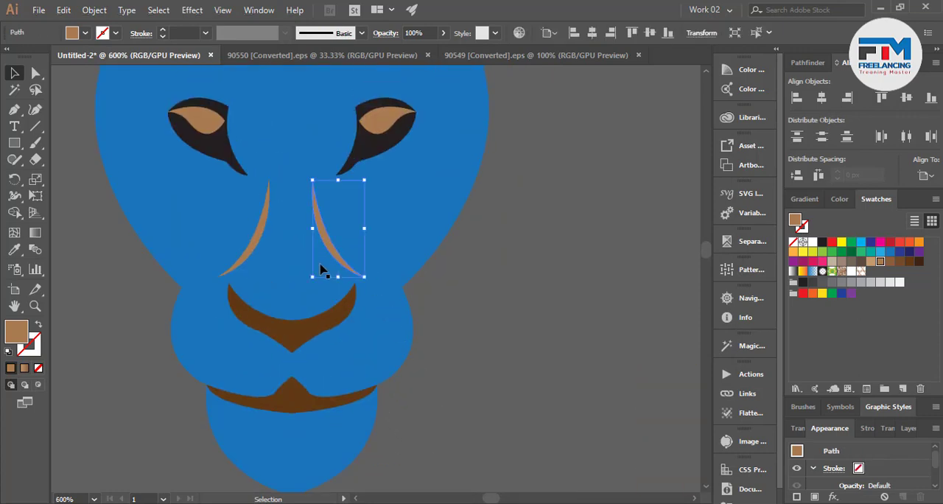
{"action": "left_click", "coordinate": [248, 261], "text": "shift"}
{"action": "left_click", "coordinate": [15, 249]}
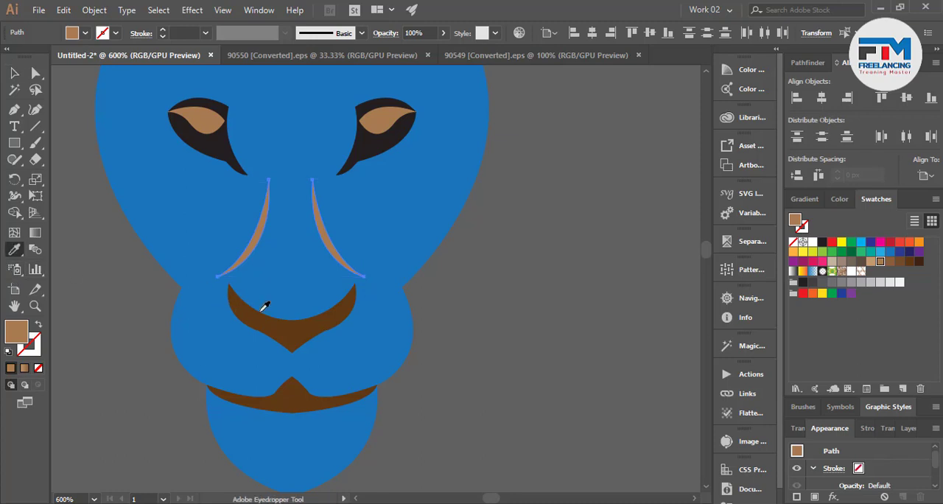
{"action": "left_click", "coordinate": [265, 305]}
{"action": "key", "text": "v"}
{"action": "key", "text": "ctrl+shift+a"}
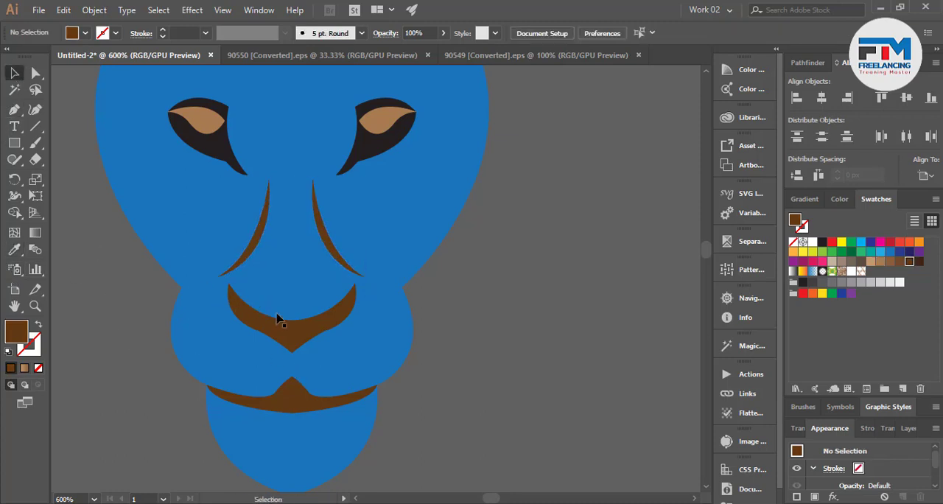
Move the two nose accents closer together around the face's centre line.
{"action": "scroll", "coordinate": [277, 318], "scroll_direction": "up", "scroll_amount": 2}
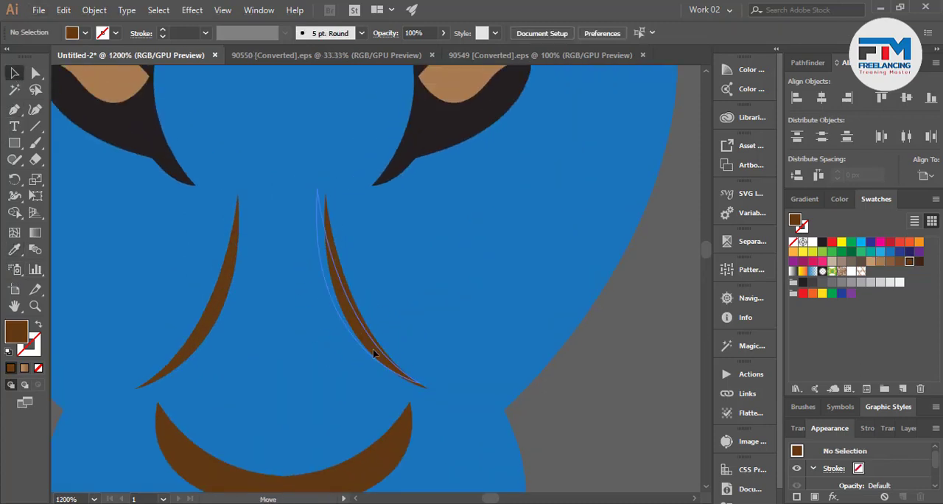
{"action": "left_click", "coordinate": [371, 345]}
{"action": "left_click_drag", "start_coordinate": [186, 358], "coordinate": [210, 355]}
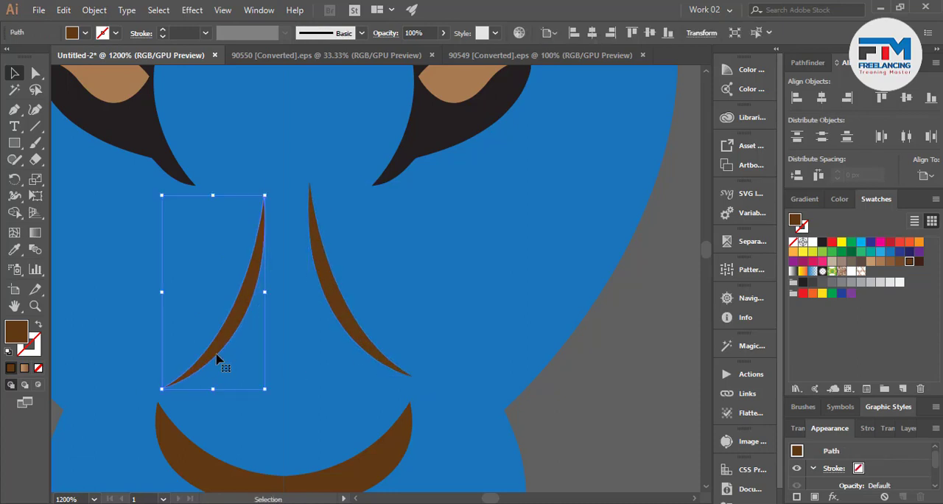
Rotate the left nose accent slightly and shift it to match the right one, and deselect it.
{"action": "scroll", "coordinate": [221, 361], "scroll_direction": "down", "scroll_amount": 1}
{"action": "left_click", "coordinate": [327, 356]}
{"action": "left_click", "coordinate": [238, 333]}
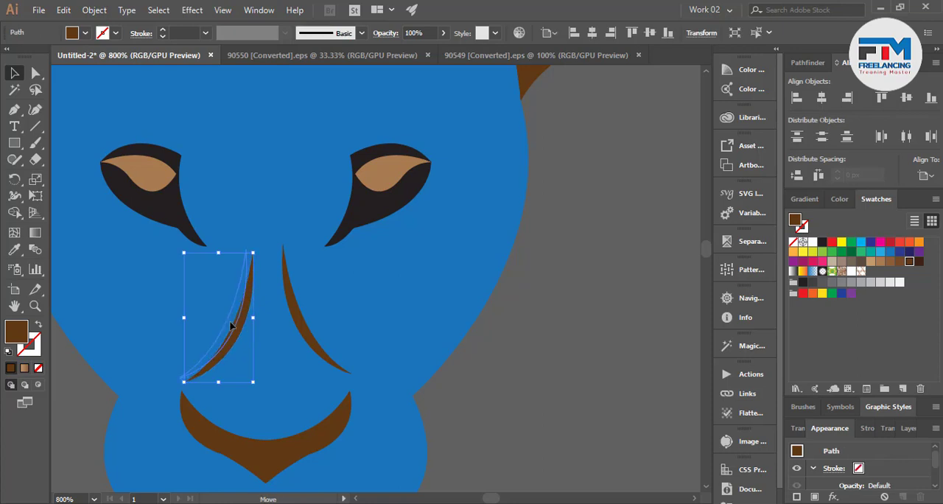
{"action": "left_click_drag", "start_coordinate": [248, 383], "coordinate": [256, 379]}
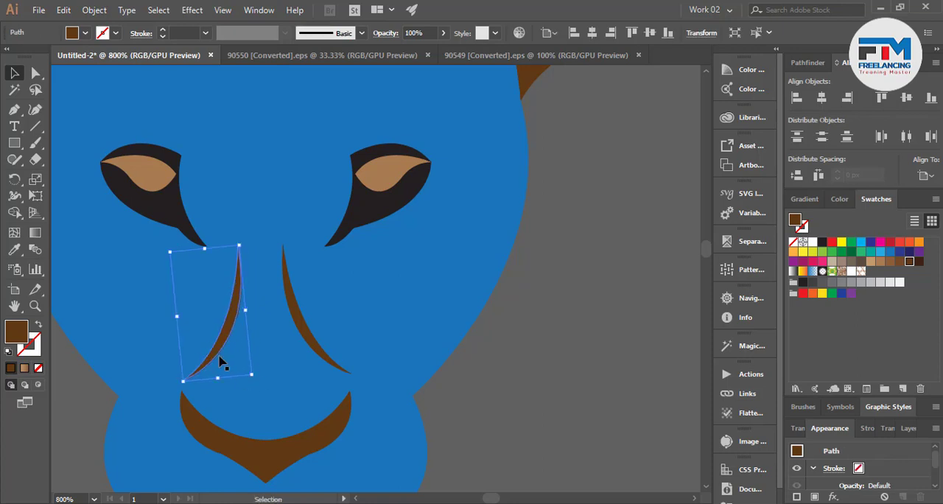
{"action": "left_click_drag", "start_coordinate": [215, 352], "coordinate": [218, 346]}
{"action": "left_click", "coordinate": [483, 430]}
Review the full lion face at several zoom levels beside the reference photo.
{"action": "scroll", "coordinate": [479, 426], "scroll_direction": "down", "scroll_amount": 7}
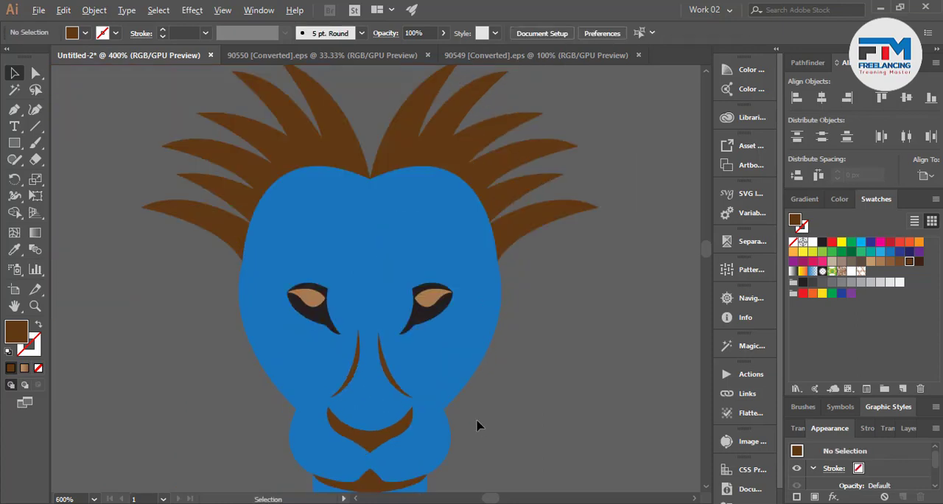
{"action": "scroll", "coordinate": [313, 356], "scroll_direction": "up", "scroll_amount": 1}
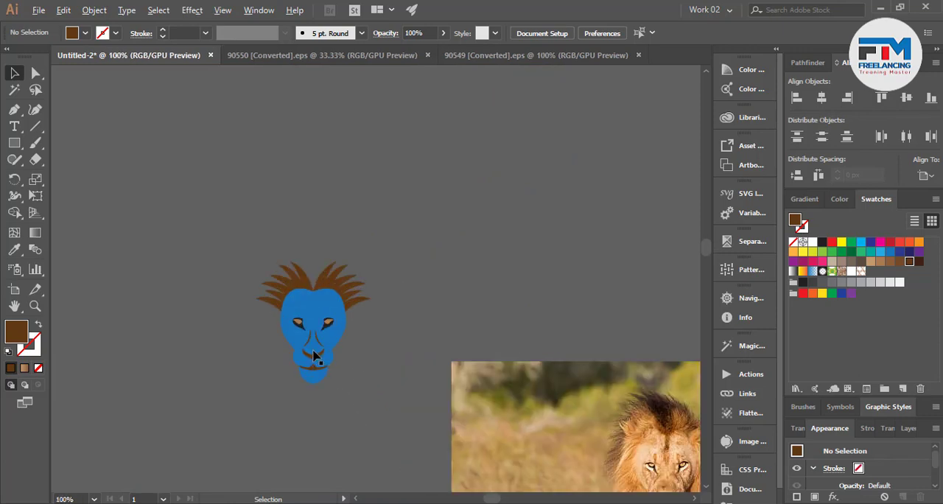
{"action": "scroll", "coordinate": [211, 364], "scroll_direction": "down", "scroll_amount": 1}
{"action": "scroll", "coordinate": [273, 362], "scroll_direction": "up", "scroll_amount": 1}
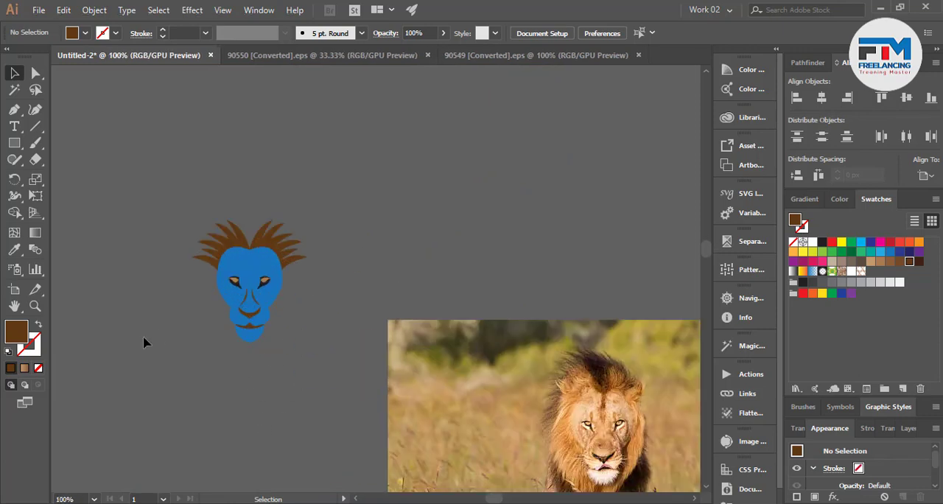
{"action": "scroll", "coordinate": [177, 361], "scroll_direction": "down", "scroll_amount": 1}
{"action": "scroll", "coordinate": [291, 375], "scroll_direction": "down", "scroll_amount": 1}
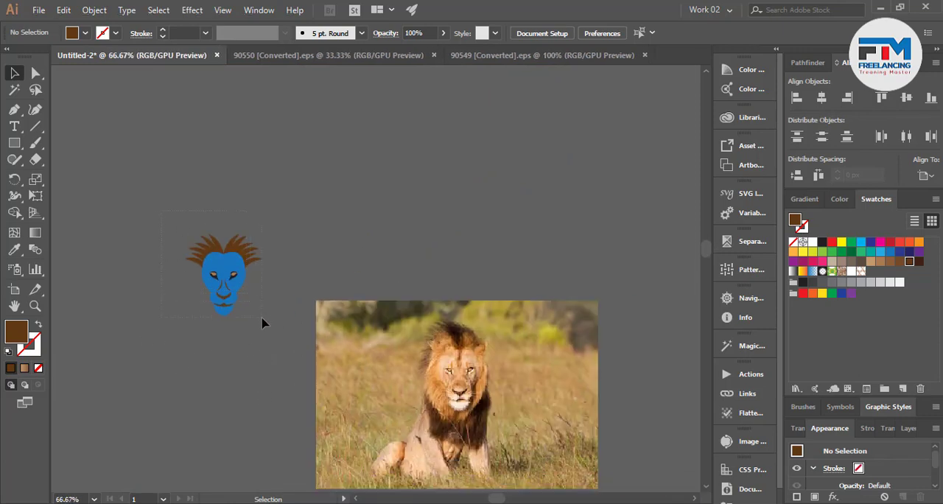
Draw a tall curved dark brown mane spike with the Pen tool in the gap at the top centre of the head.
{"action": "scroll", "coordinate": [259, 261], "scroll_direction": "up", "scroll_amount": 5}
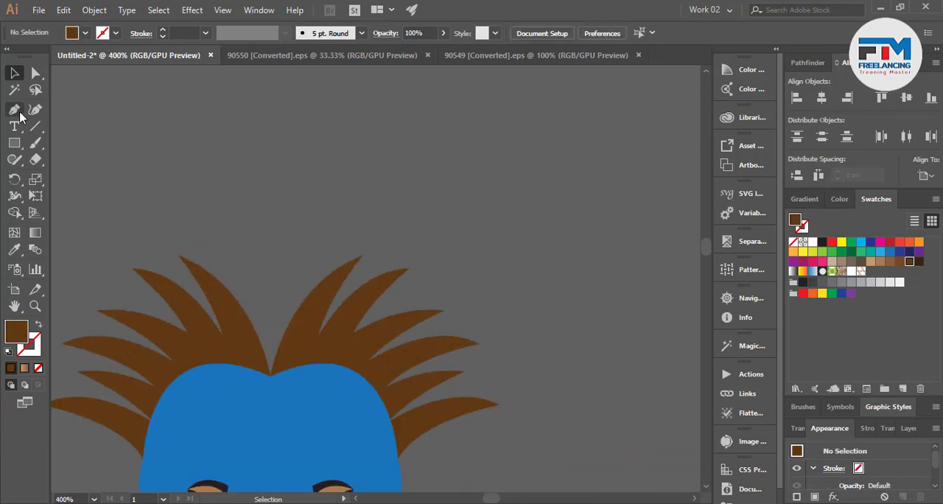
{"action": "left_click", "coordinate": [15, 109]}
{"action": "left_click", "coordinate": [254, 375]}
{"action": "left_click_drag", "start_coordinate": [256, 240], "coordinate": [232, 191]}
{"action": "left_click", "coordinate": [256, 242]}
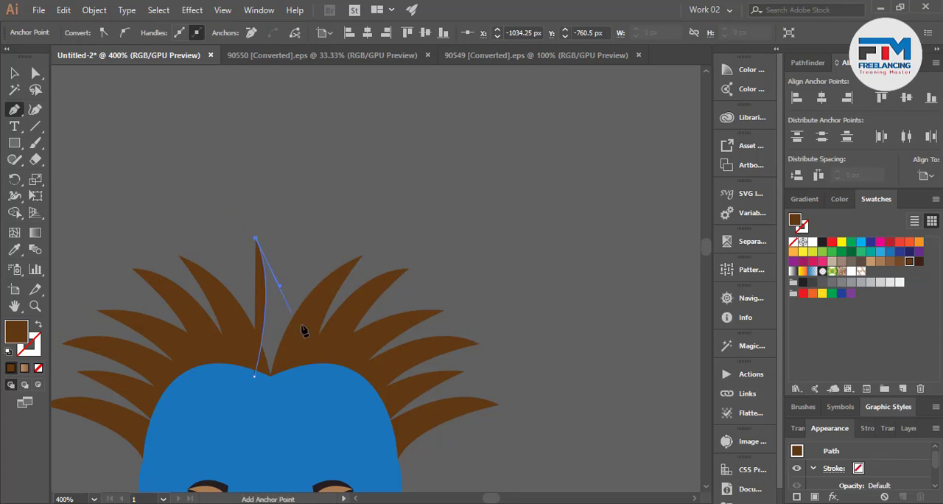
{"action": "left_click_drag", "start_coordinate": [291, 380], "coordinate": [280, 463]}
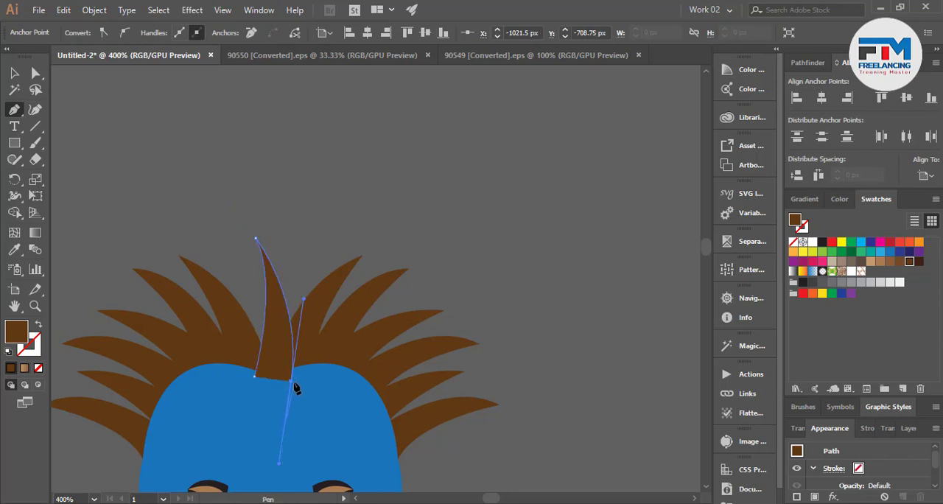
{"action": "left_click", "coordinate": [15, 74]}
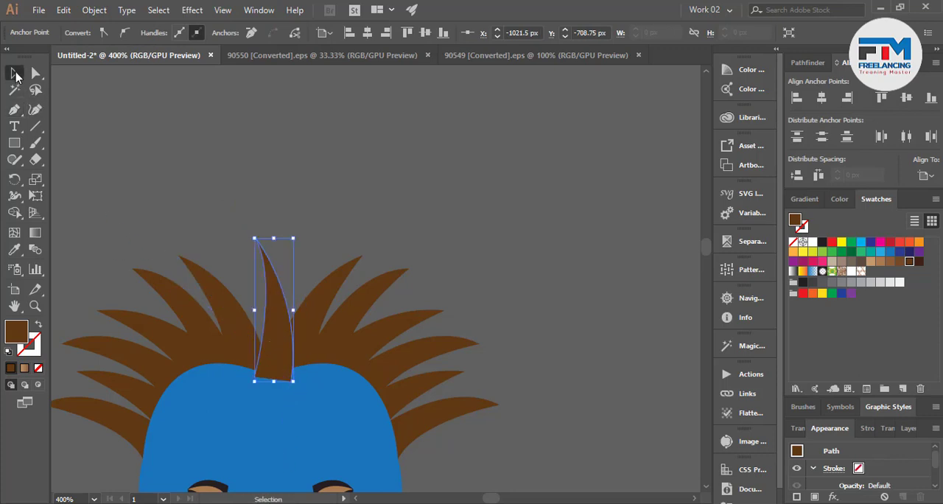
{"action": "left_click", "coordinate": [288, 224]}
Send the central mane spike behind the blue face and deselect it.
{"action": "left_click", "coordinate": [281, 305]}
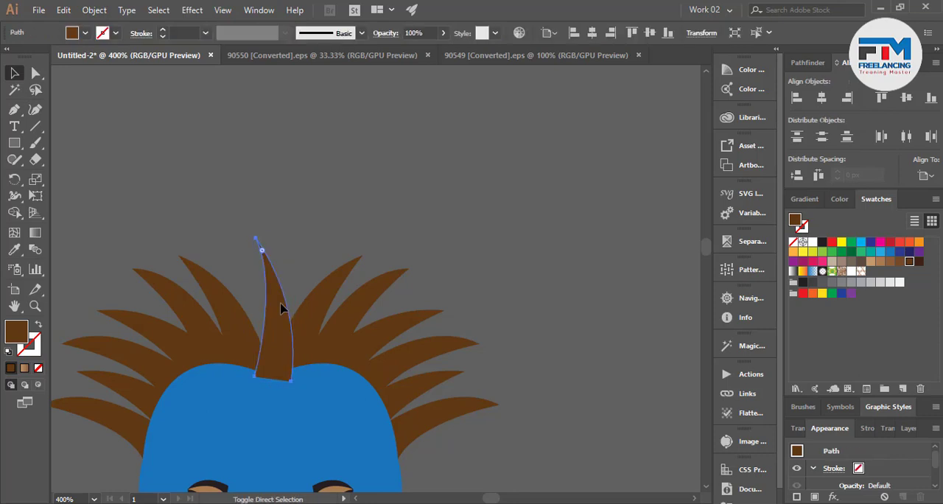
{"action": "key", "text": "ctrl+shift+["}
{"action": "scroll", "coordinate": [331, 365], "scroll_direction": "down", "scroll_amount": 4}
{"action": "left_click", "coordinate": [413, 411]}
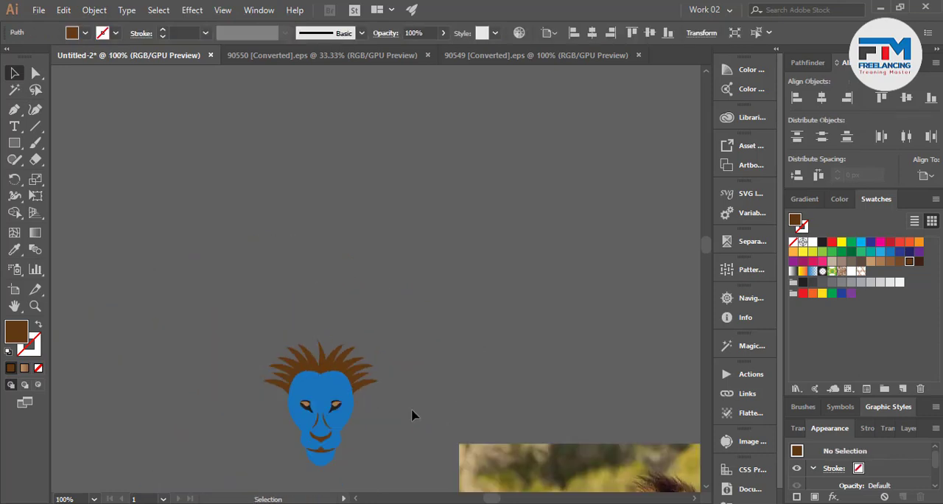
Compare the lion head and its completed mane top with the lion in the photo.
{"action": "scroll", "coordinate": [184, 426], "scroll_direction": "down", "scroll_amount": 3}
{"action": "scroll", "coordinate": [184, 431], "scroll_direction": "down", "scroll_amount": 2}
{"action": "scroll", "coordinate": [431, 485], "scroll_direction": "up", "scroll_amount": 1}
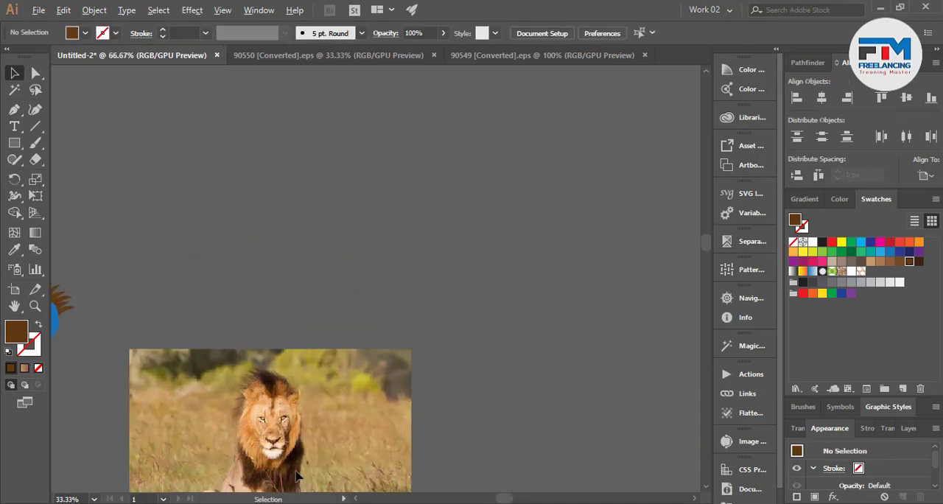
{"action": "scroll", "coordinate": [381, 413], "scroll_direction": "down", "scroll_amount": 1}
{"action": "scroll", "coordinate": [344, 379], "scroll_direction": "up", "scroll_amount": 4}
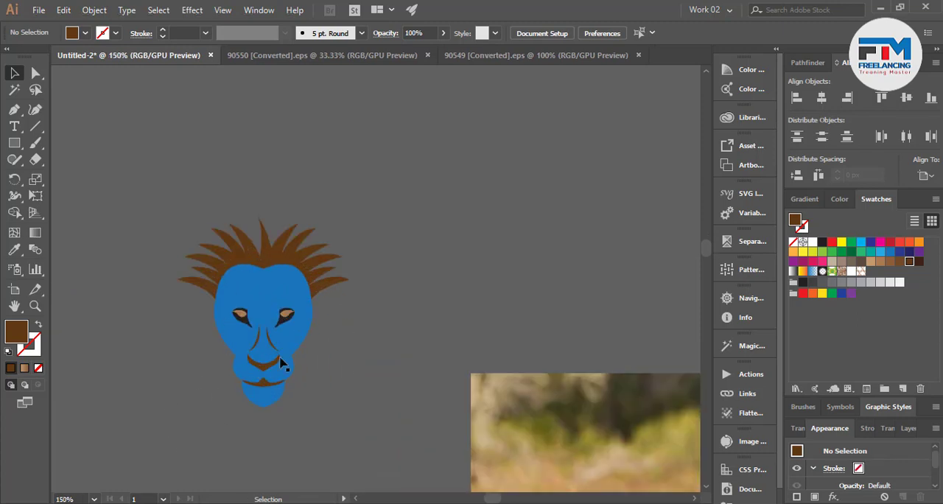
{"action": "scroll", "coordinate": [281, 365], "scroll_direction": "down", "scroll_amount": 3}
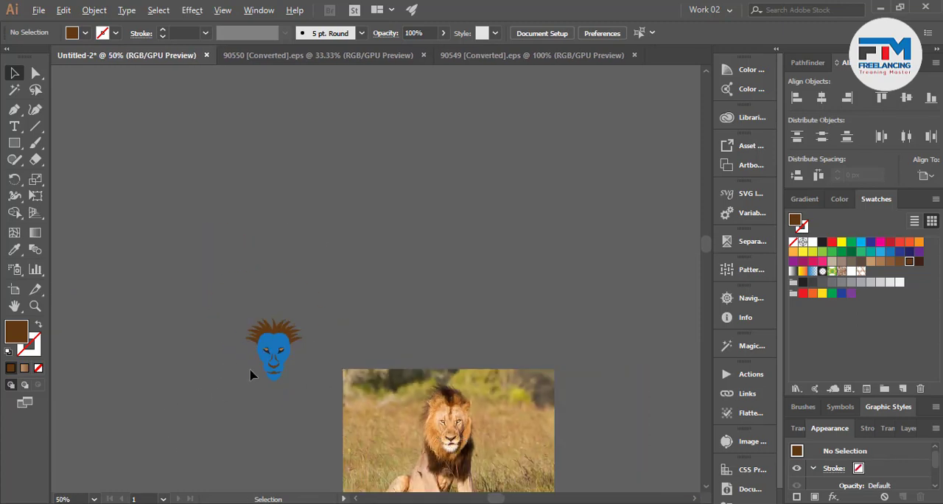
{"action": "scroll", "coordinate": [250, 375], "scroll_direction": "up", "scroll_amount": 1}
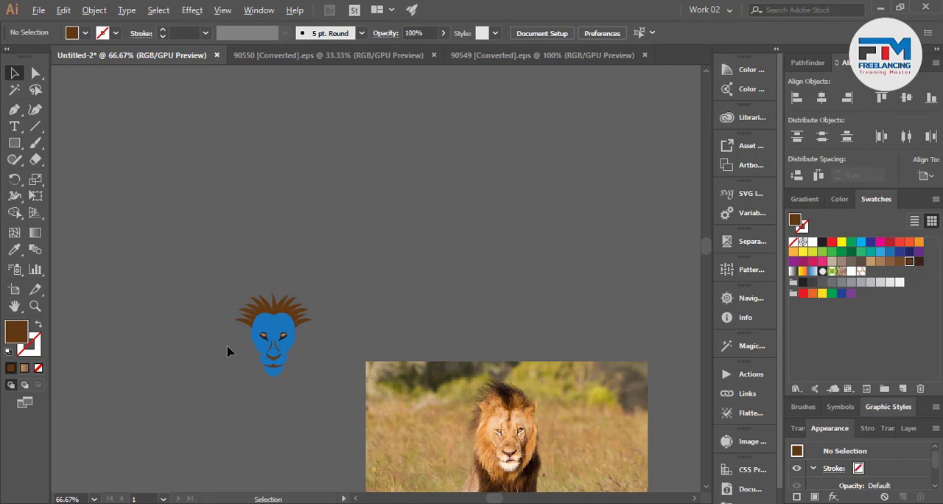
Draw two curved dark brown mane locks with the Pen tool, sweeping outward from the left cheek and jaw.
{"action": "scroll", "coordinate": [228, 352], "scroll_direction": "up", "scroll_amount": 3}
{"action": "left_click", "coordinate": [11, 111]}
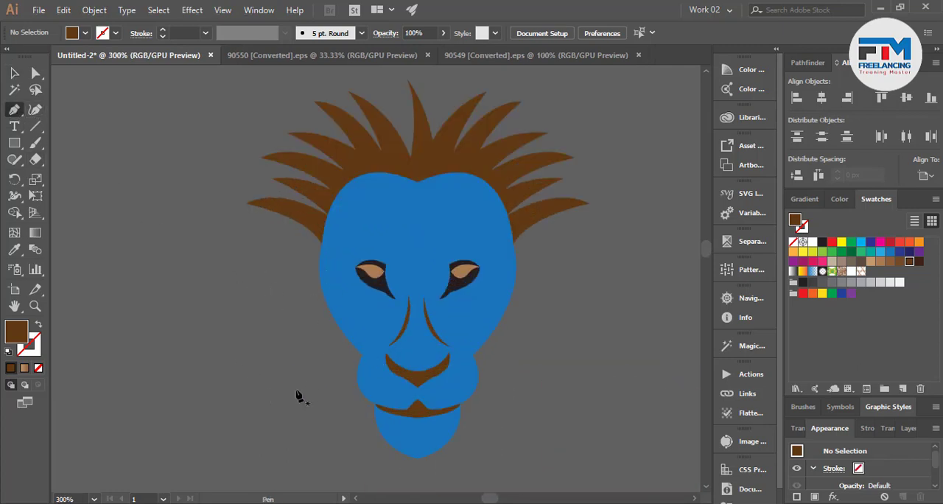
{"action": "left_click", "coordinate": [340, 323]}
{"action": "left_click_drag", "start_coordinate": [219, 410], "coordinate": [124, 400]}
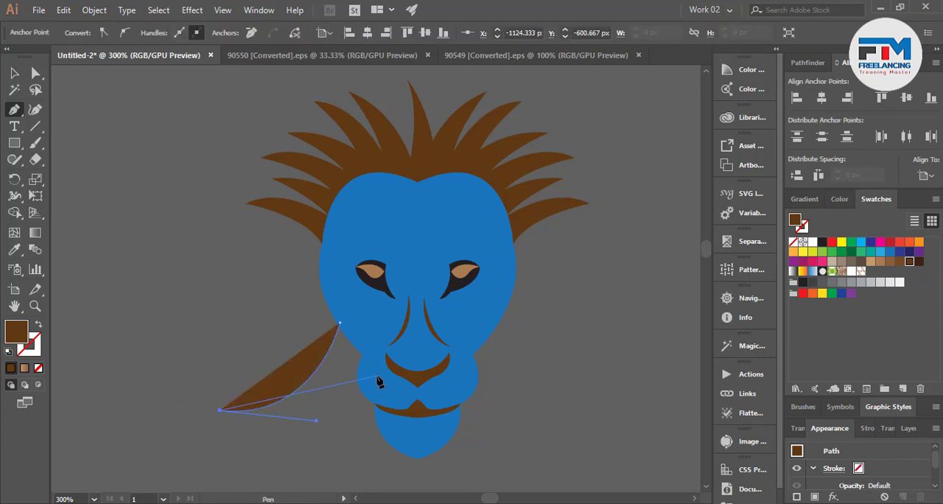
{"action": "left_click_drag", "start_coordinate": [377, 378], "coordinate": [407, 302]}
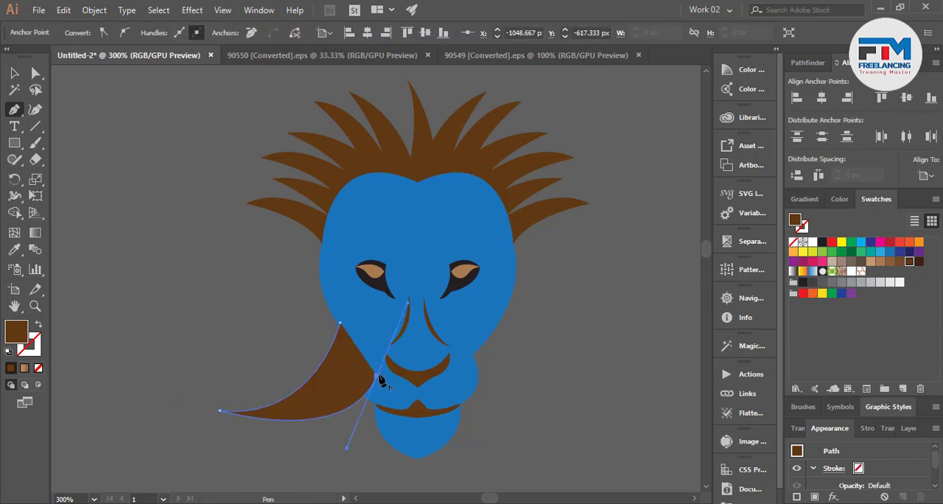
{"action": "left_click_drag", "start_coordinate": [279, 471], "coordinate": [193, 467]}
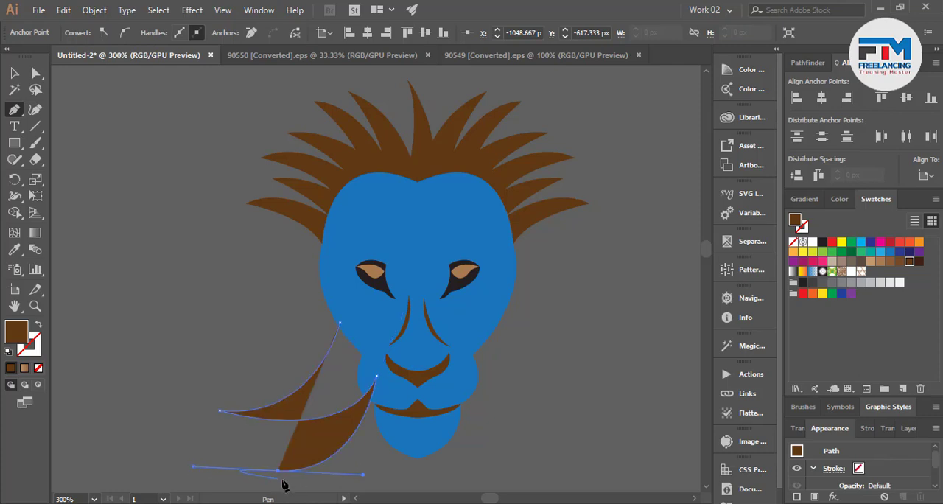
{"action": "left_click_drag", "start_coordinate": [415, 422], "coordinate": [446, 345]}
Extend the lower mane path with a third curved lock sweeping left beneath the chin, ending in a corner point.
{"action": "scroll", "coordinate": [415, 429], "scroll_direction": "down", "scroll_amount": 3}
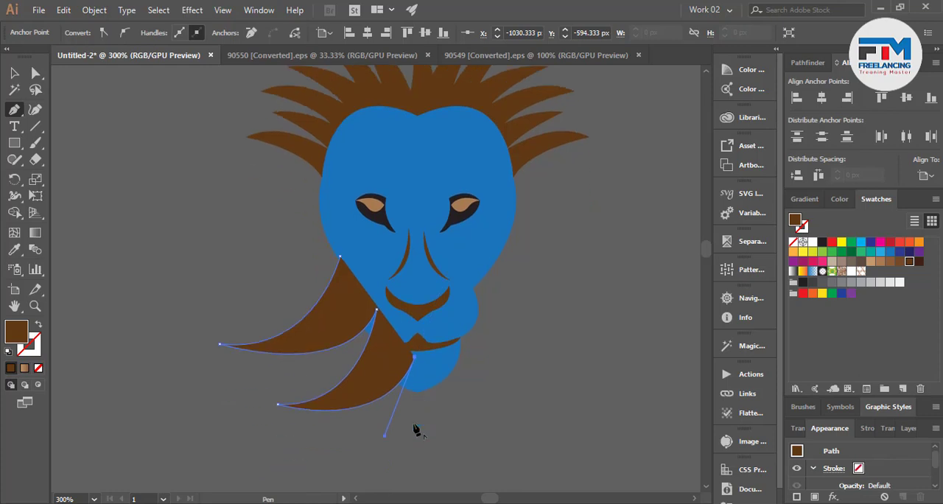
{"action": "left_click_drag", "start_coordinate": [374, 418], "coordinate": [315, 422]}
{"action": "key", "text": "ctrl+z"}
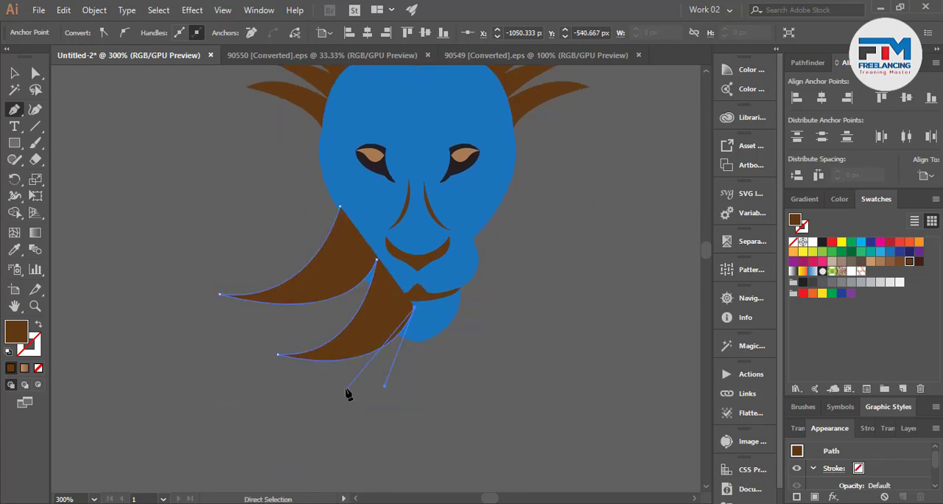
{"action": "left_click_drag", "start_coordinate": [331, 389], "coordinate": [242, 392]}
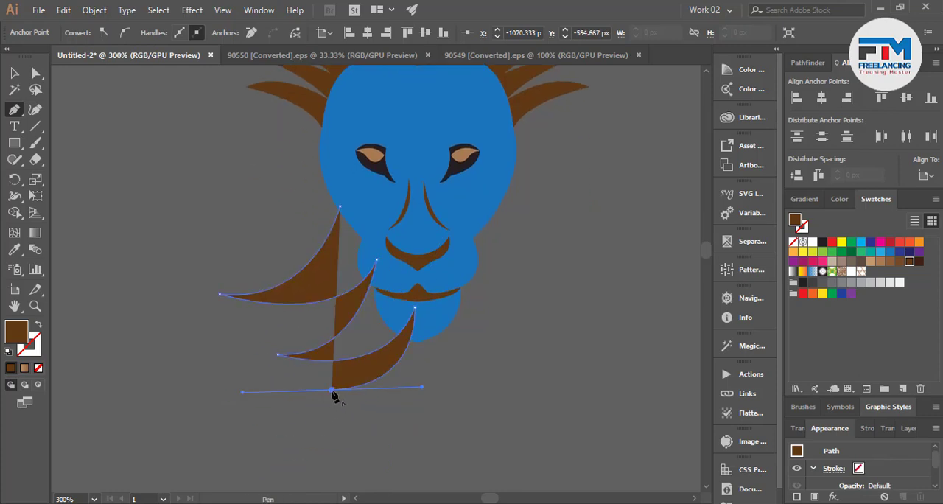
{"action": "left_click_drag", "start_coordinate": [447, 318], "coordinate": [450, 209]}
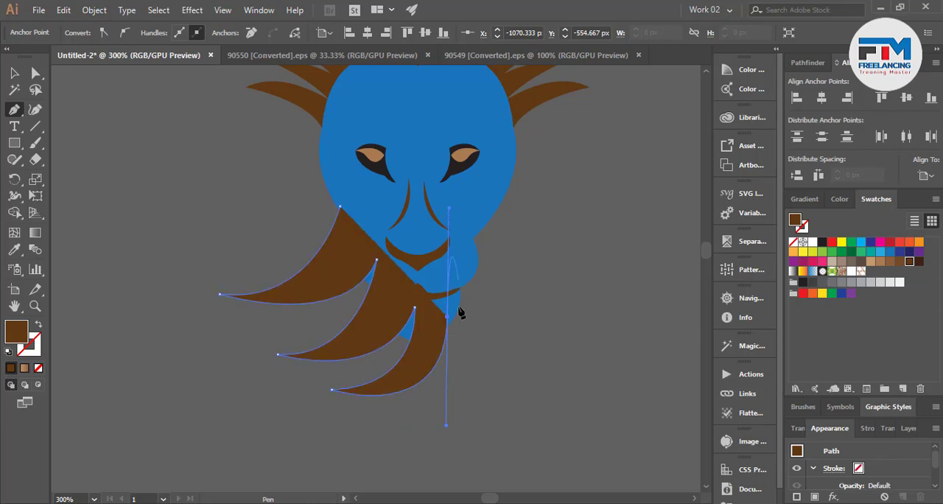
{"action": "left_click", "coordinate": [447, 318]}
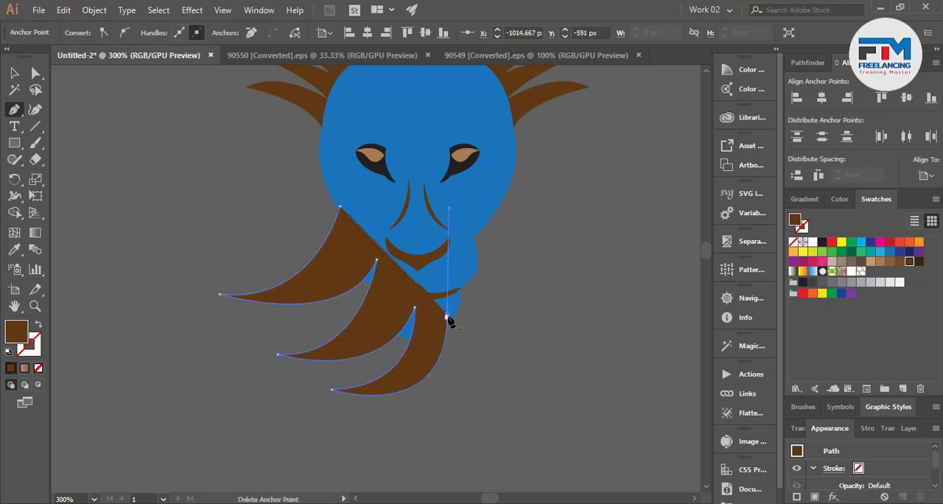
{"action": "key", "text": "ctrl+z"}
{"action": "left_click", "coordinate": [447, 318]}
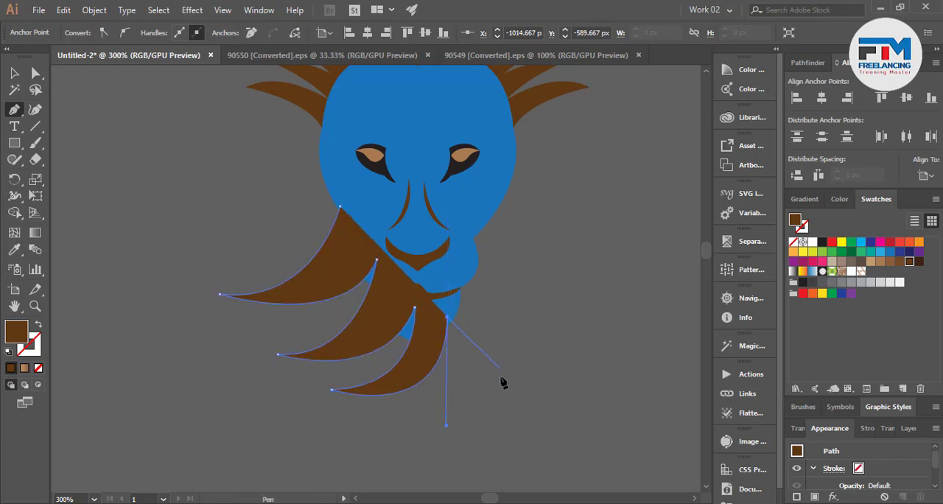
Add two curved locks sweeping down to the right of the chin and close the lower mane shape.
{"action": "left_click_drag", "start_coordinate": [516, 405], "coordinate": [592, 420]}
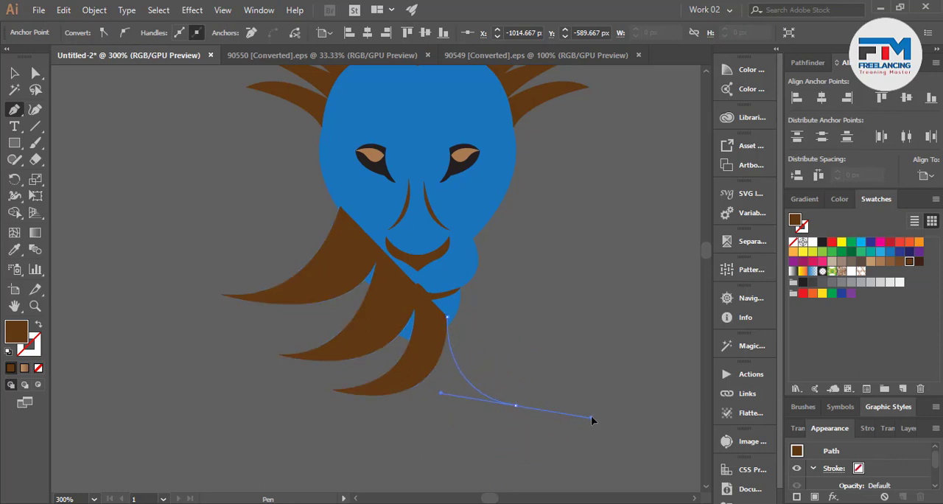
{"action": "left_click", "coordinate": [516, 405]}
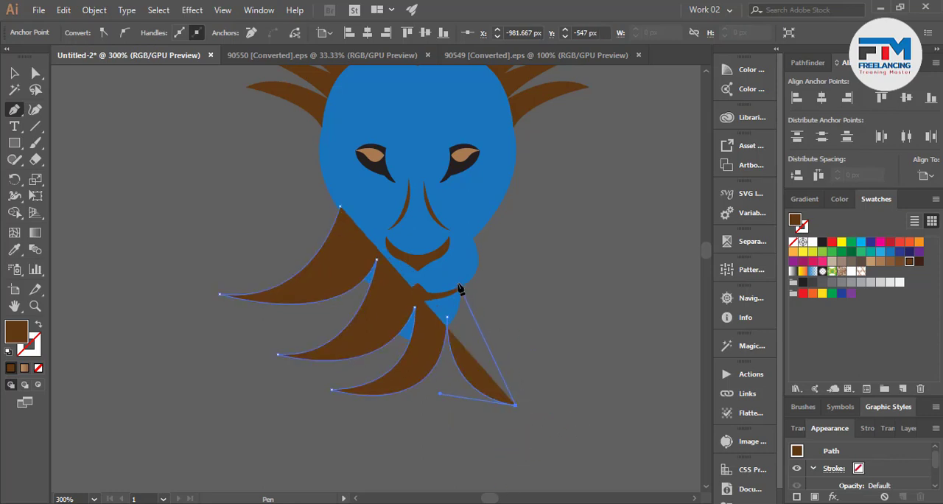
{"action": "left_click_drag", "start_coordinate": [459, 284], "coordinate": [457, 244]}
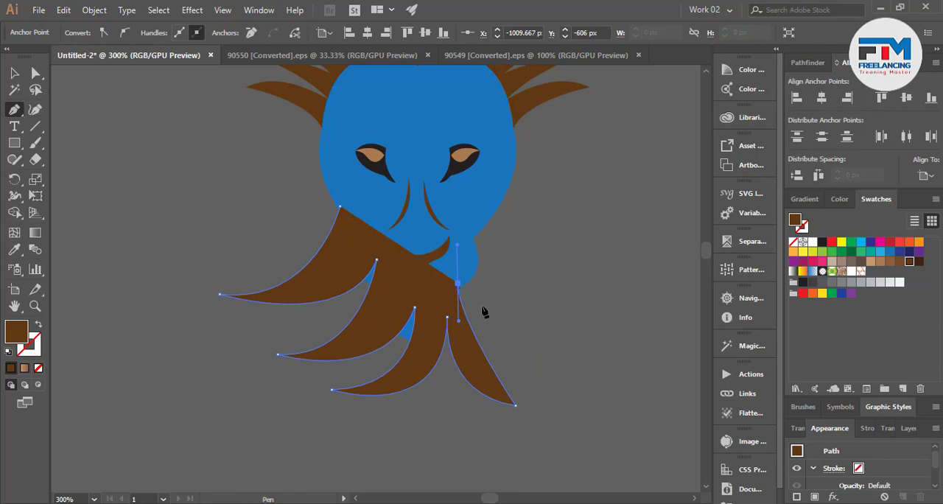
{"action": "left_click_drag", "start_coordinate": [542, 346], "coordinate": [575, 330]}
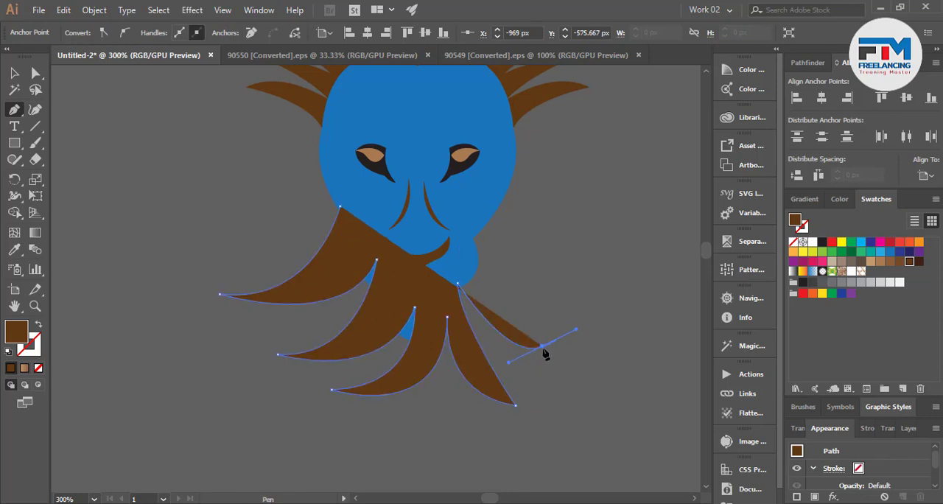
{"action": "left_click_drag", "start_coordinate": [464, 244], "coordinate": [461, 194]}
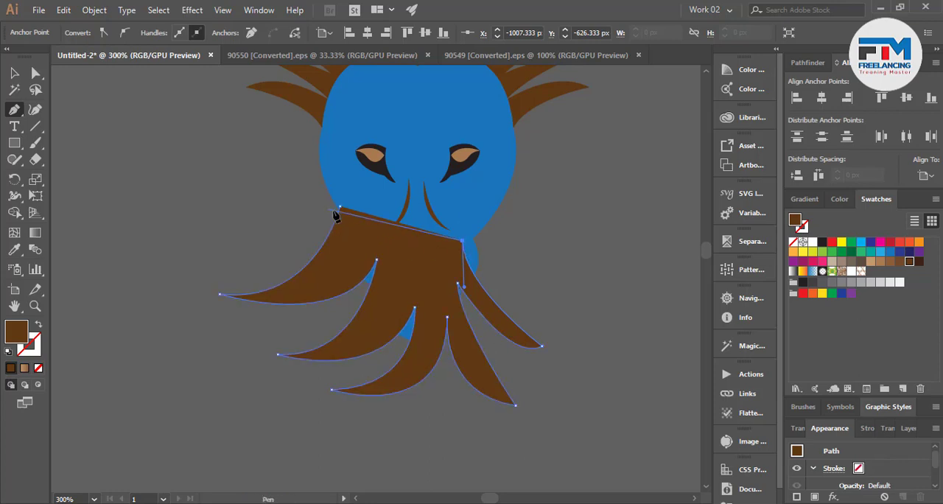
{"action": "left_click", "coordinate": [339, 208]}
Send the lower mane shape behind the blue face and deselect it.
{"action": "left_click", "coordinate": [13, 72]}
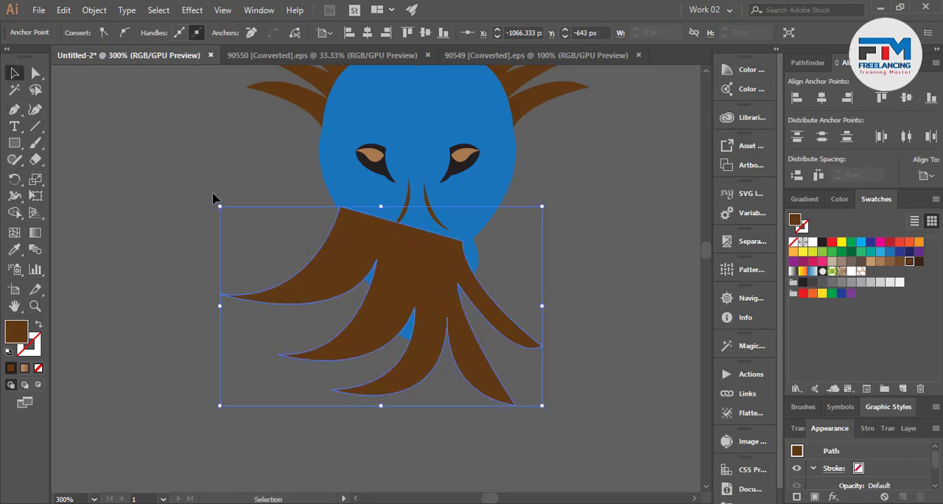
{"action": "key", "text": "ctrl+shift+bracketleft"}
{"action": "left_click", "coordinate": [180, 259]}
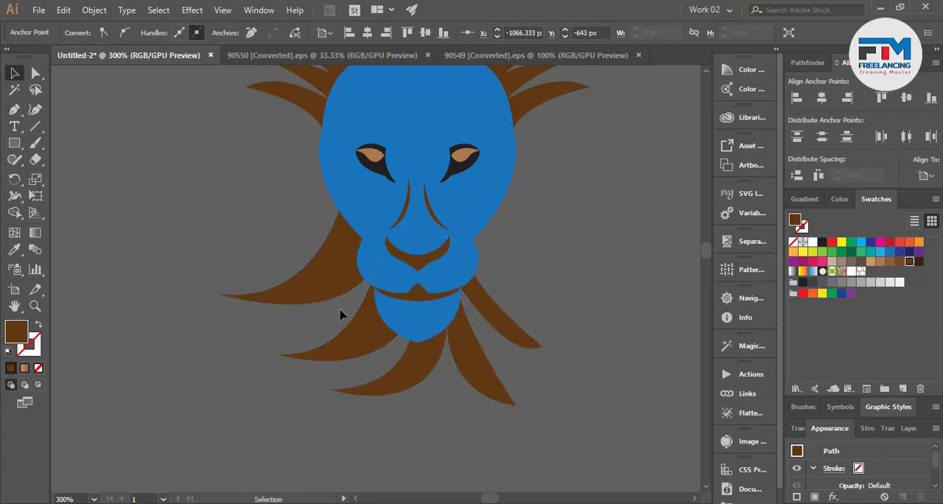
Start a side mane shape with a curved dark brown lock pointing down and outward from the right cheek.
{"action": "scroll", "coordinate": [347, 332], "scroll_direction": "down", "scroll_amount": 1}
{"action": "scroll", "coordinate": [449, 249], "scroll_direction": "up", "scroll_amount": 2}
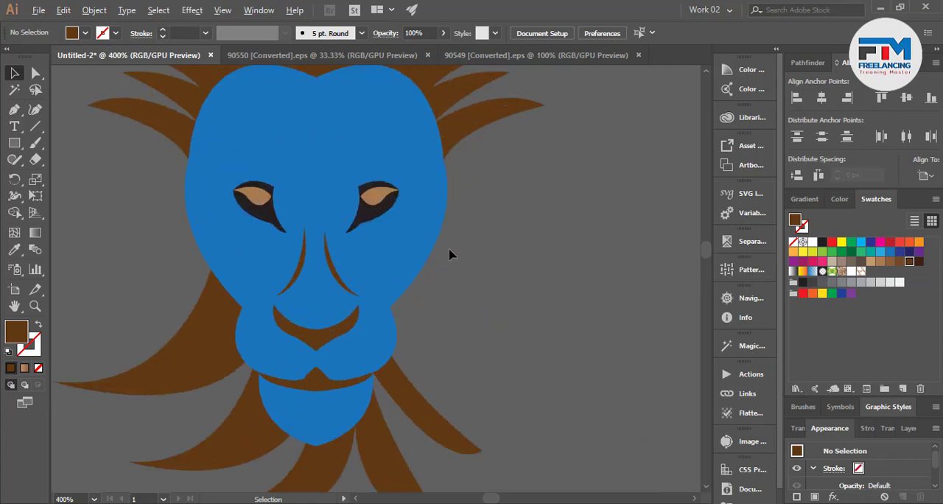
{"action": "left_click", "coordinate": [13, 109]}
{"action": "left_click", "coordinate": [385, 294]}
{"action": "left_click_drag", "start_coordinate": [495, 409], "coordinate": [556, 413]}
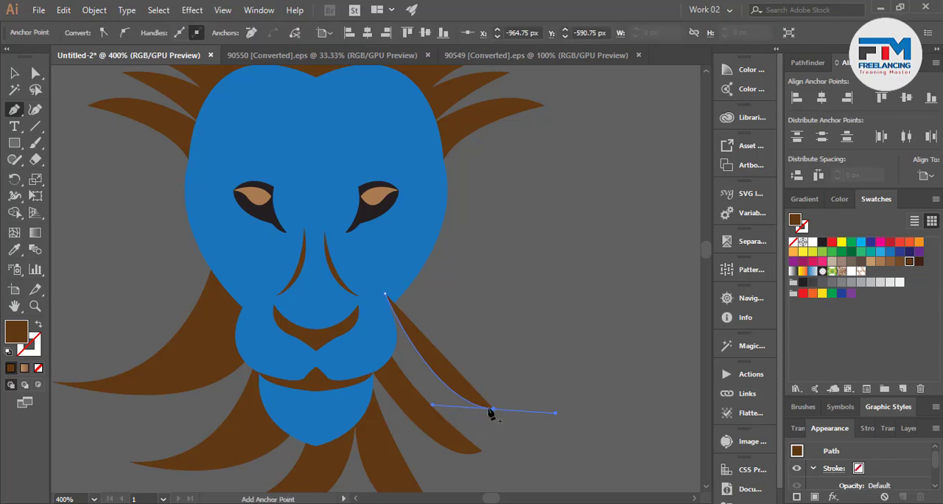
{"action": "left_click_drag", "start_coordinate": [413, 246], "coordinate": [405, 136]}
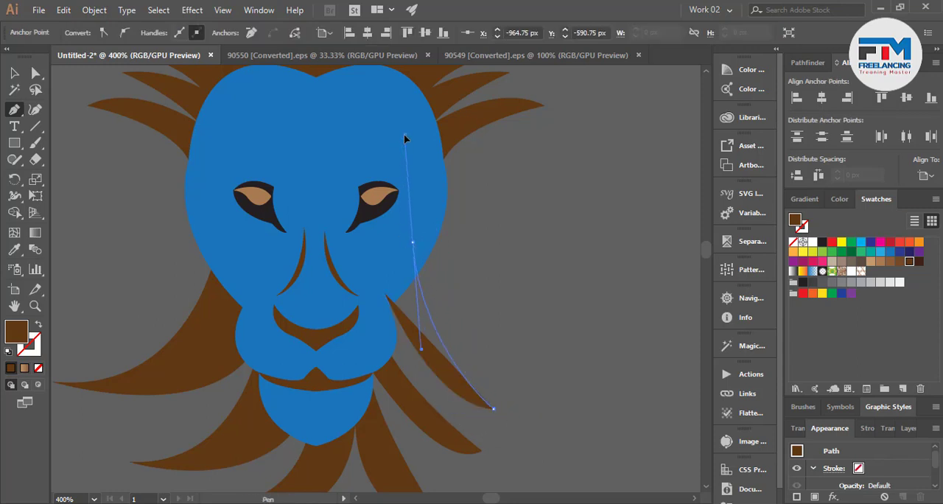
{"action": "left_click", "coordinate": [413, 245]}
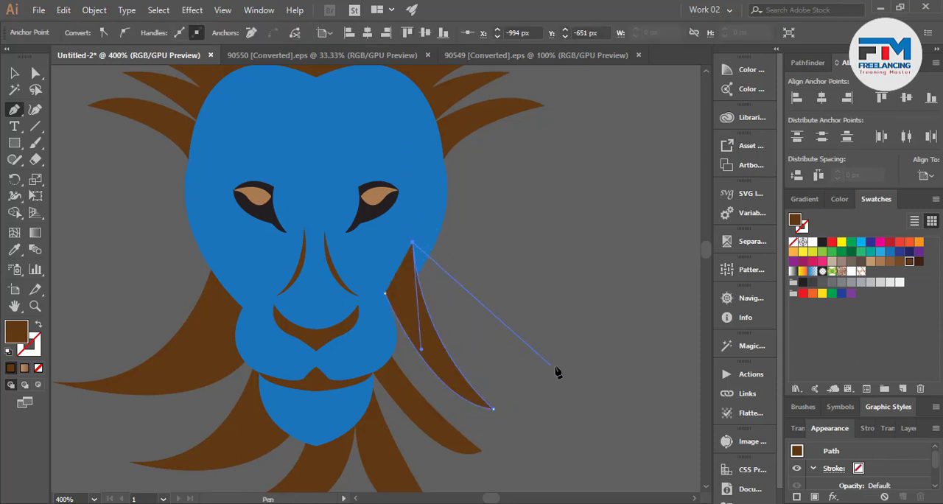
Add two more curved locks up the right side of the face, making the uppermost one wider, and close the shape.
{"action": "left_click_drag", "start_coordinate": [532, 365], "coordinate": [601, 365]}
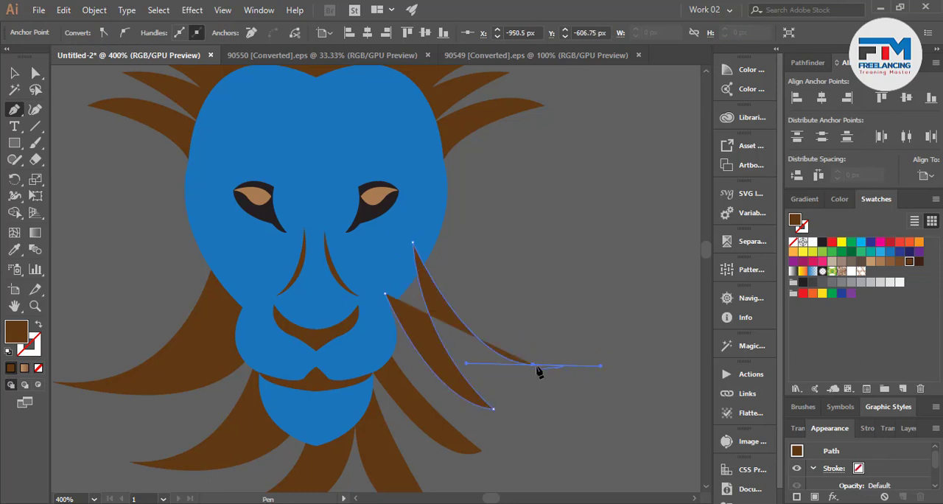
{"action": "scroll", "coordinate": [536, 371], "scroll_direction": "up", "scroll_amount": 3}
{"action": "left_click_drag", "start_coordinate": [413, 309], "coordinate": [414, 194]}
{"action": "left_click", "coordinate": [422, 264]}
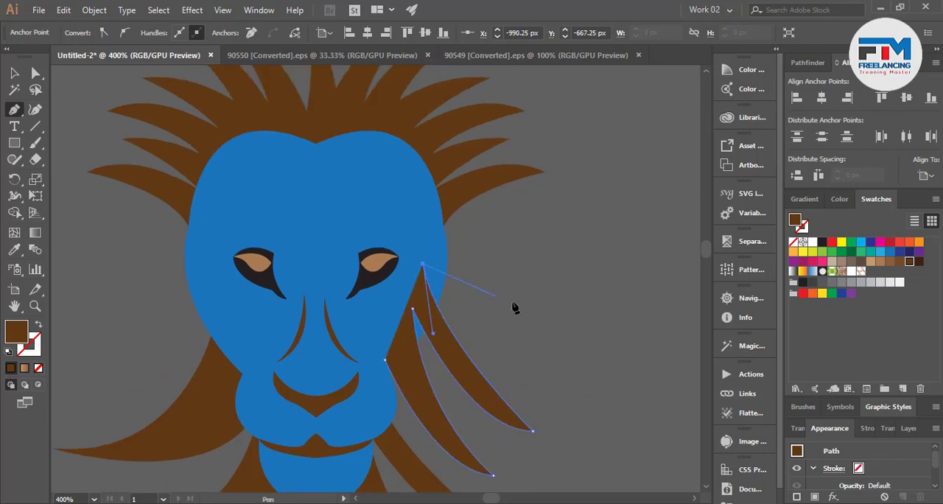
{"action": "left_click_drag", "start_coordinate": [553, 398], "coordinate": [587, 394]}
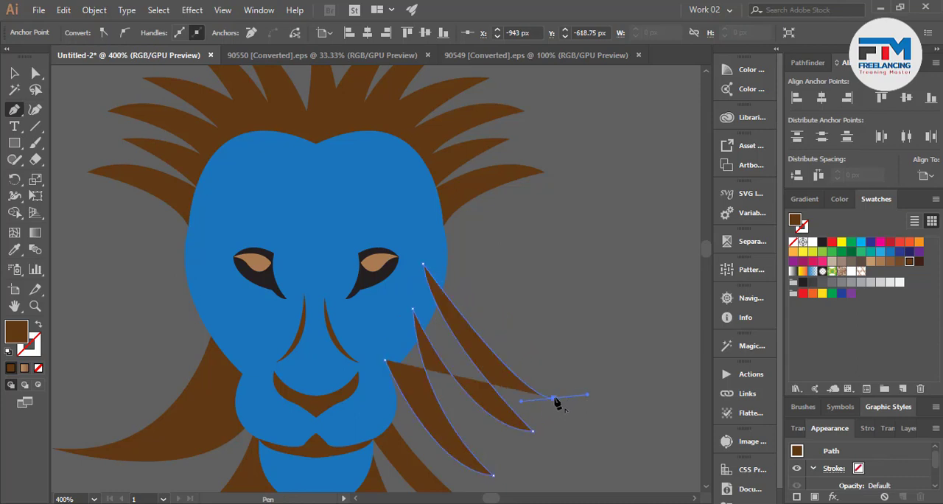
{"action": "left_click_drag", "start_coordinate": [429, 229], "coordinate": [341, 199]}
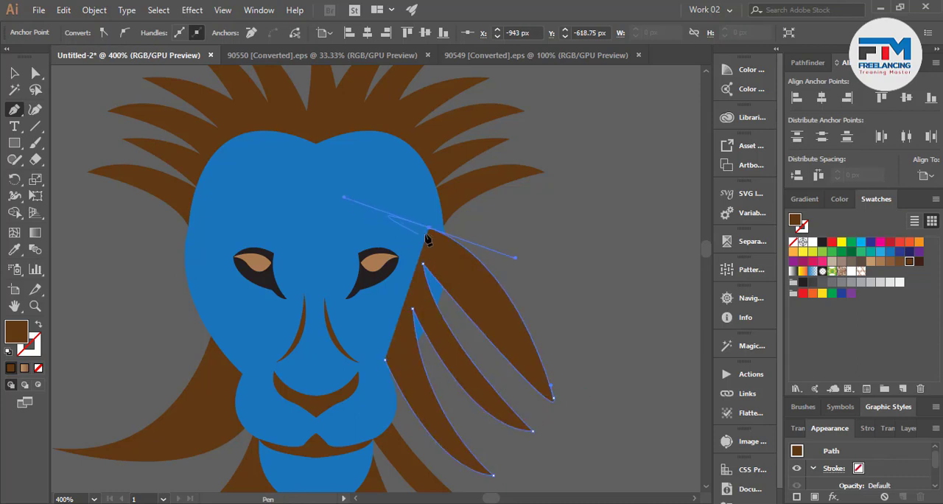
{"action": "left_click", "coordinate": [429, 228]}
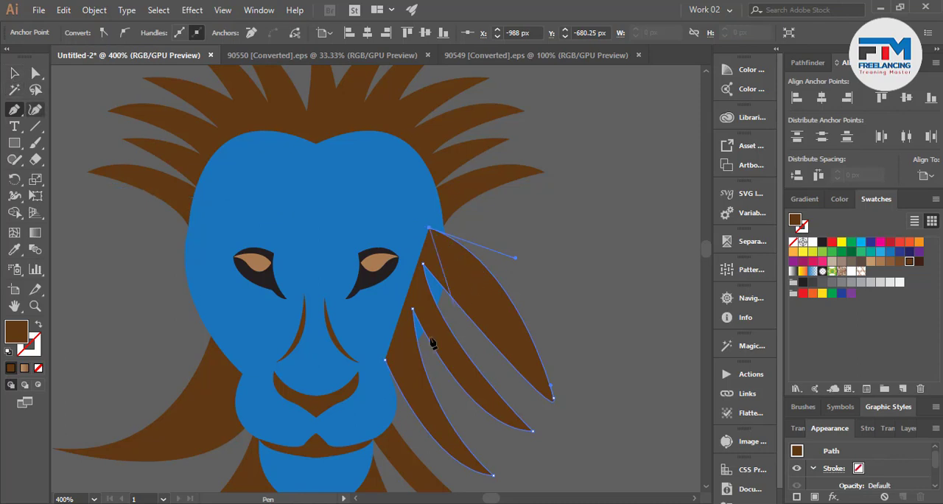
Send the right side mane shape behind the blue face and deselect it.
{"action": "left_click", "coordinate": [14, 73]}
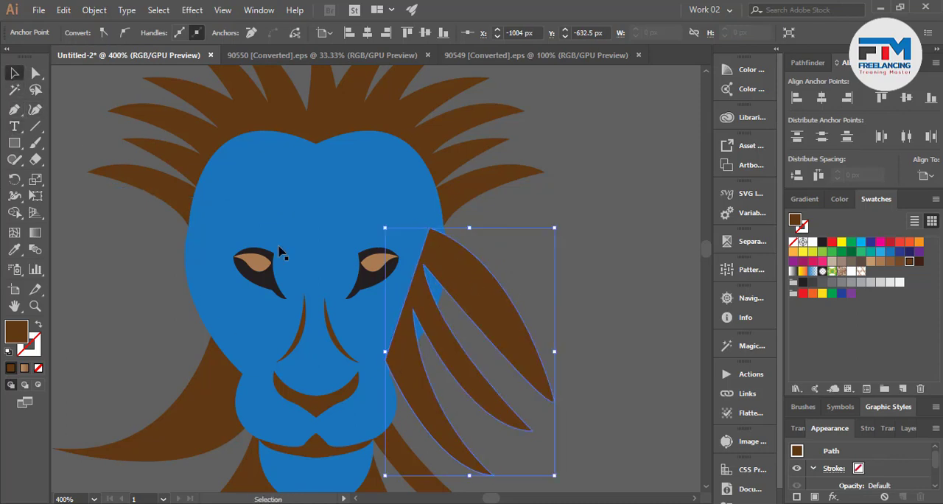
{"action": "key", "text": "ctrl+shift+bracketleft"}
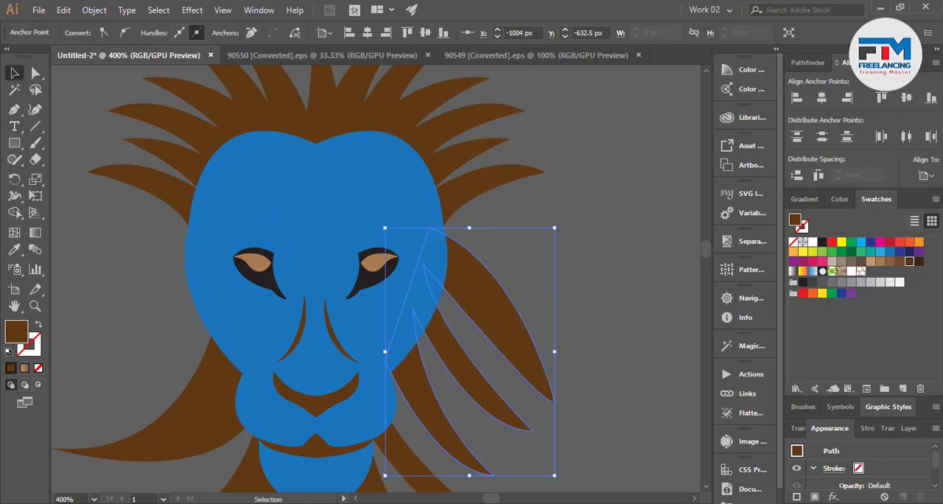
{"action": "scroll", "coordinate": [521, 384], "scroll_direction": "down", "scroll_amount": 4}
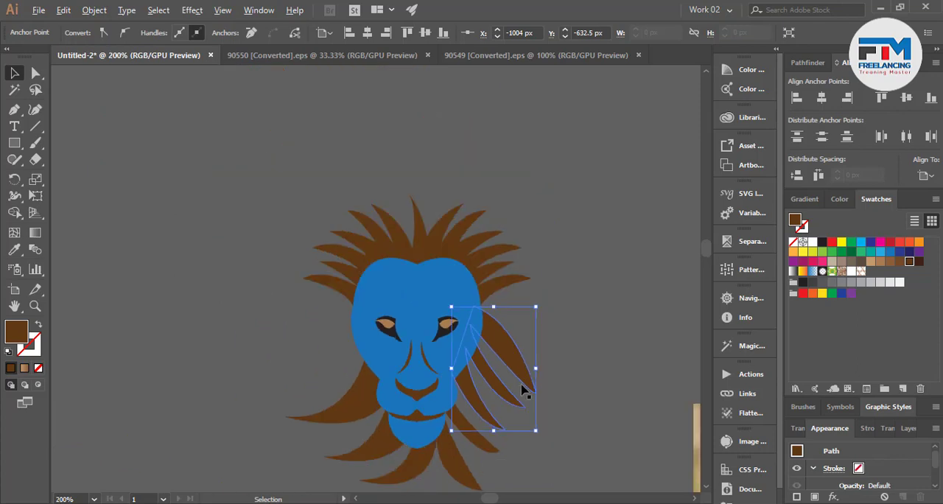
{"action": "left_click", "coordinate": [347, 380]}
{"action": "scroll", "coordinate": [307, 404], "scroll_direction": "down", "scroll_amount": 2}
{"action": "scroll", "coordinate": [323, 409], "scroll_direction": "down", "scroll_amount": 1}
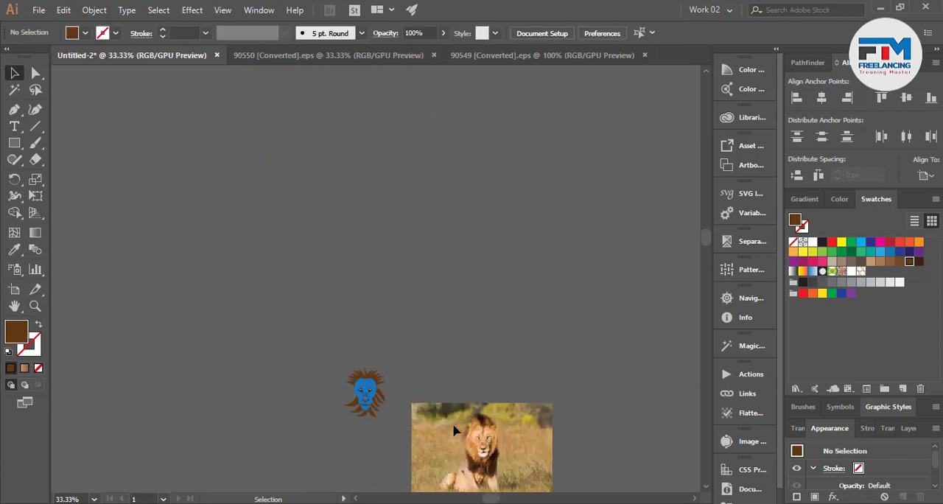
Create a mirrored copy of the right side mane shape with Reflect.
{"action": "scroll", "coordinate": [352, 393], "scroll_direction": "up", "scroll_amount": 4}
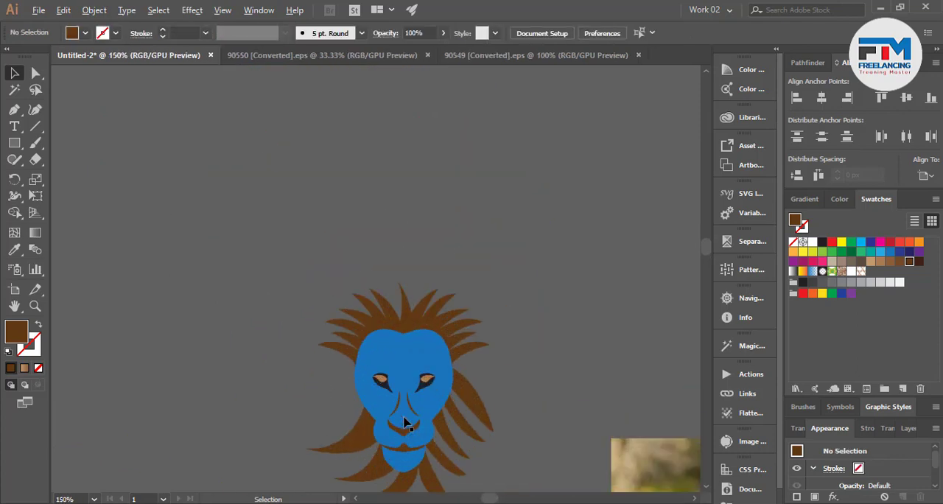
{"action": "left_click", "coordinate": [459, 435]}
{"action": "right_click", "coordinate": [462, 431]}
{"action": "mouse_move", "coordinate": [522, 346]}
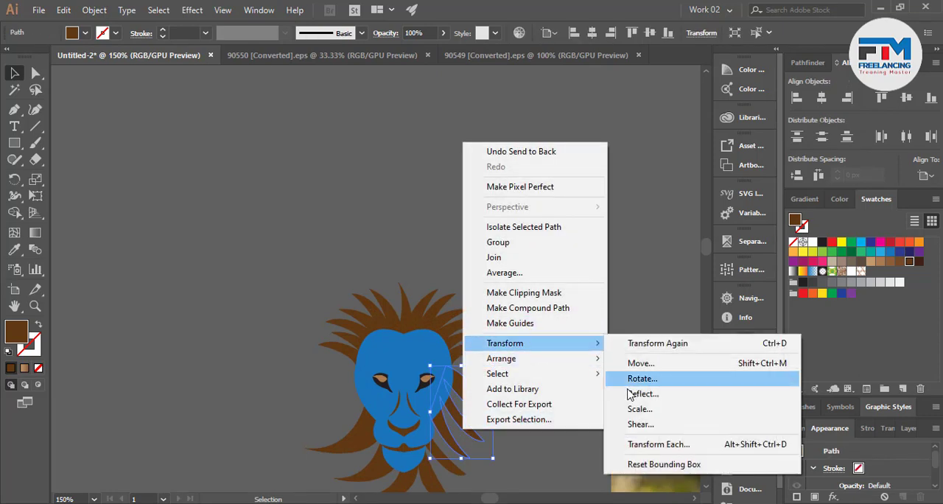
{"action": "left_click", "coordinate": [634, 394]}
{"action": "left_click", "coordinate": [550, 356]}
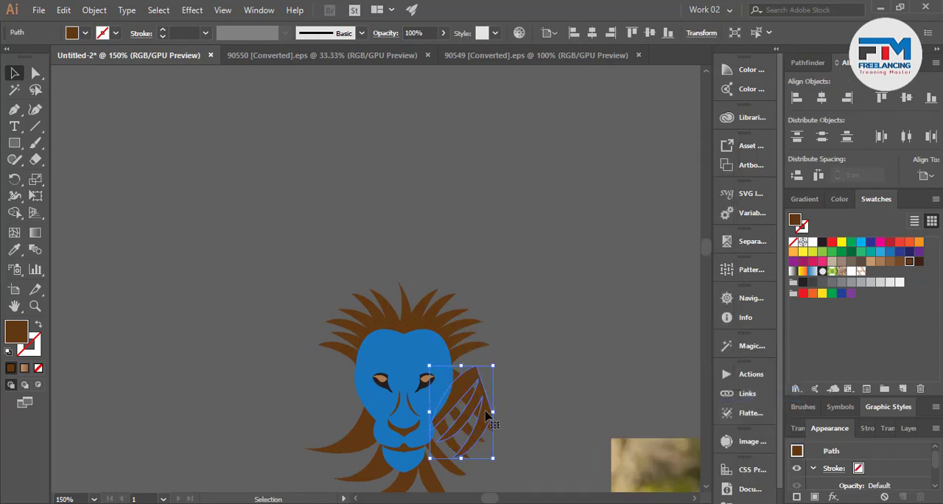
Position the mirrored mane copy along the left side of the face and deselect it.
{"action": "left_click_drag", "start_coordinate": [486, 417], "coordinate": [331, 379]}
{"action": "key", "text": "ctrl+z"}
{"action": "left_click", "coordinate": [199, 381]}
{"action": "scroll", "coordinate": [243, 397], "scroll_direction": "down", "scroll_amount": 4}
{"action": "scroll", "coordinate": [288, 441], "scroll_direction": "up", "scroll_amount": 1}
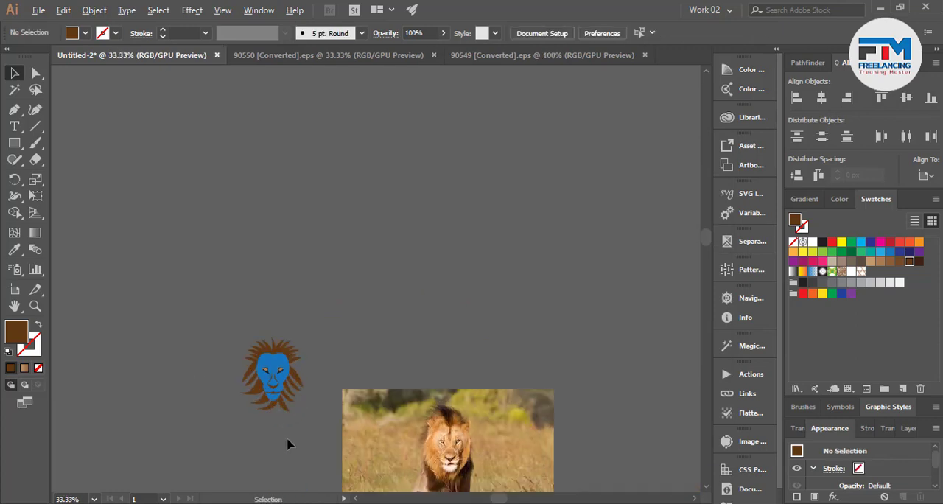
{"action": "scroll", "coordinate": [288, 442], "scroll_direction": "up", "scroll_amount": 2}
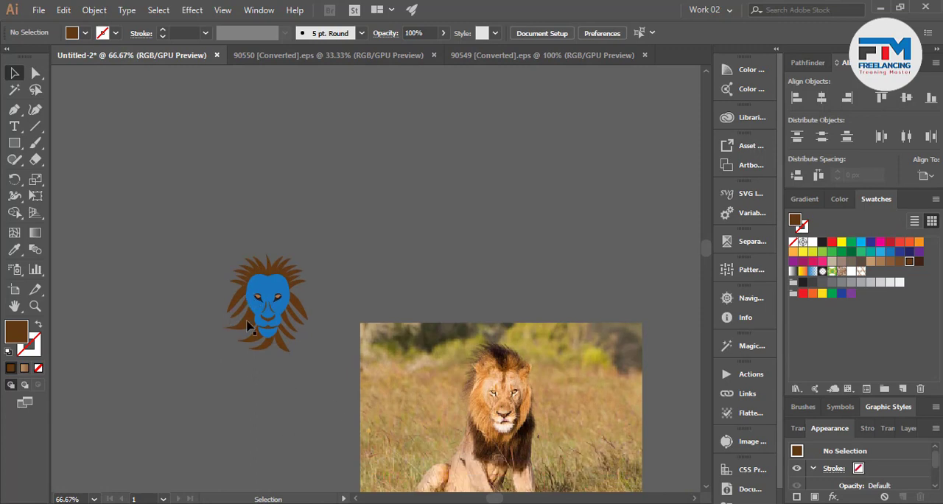
{"action": "scroll", "coordinate": [462, 472], "scroll_direction": "down", "scroll_amount": 1}
{"action": "scroll", "coordinate": [312, 261], "scroll_direction": "up", "scroll_amount": 1}
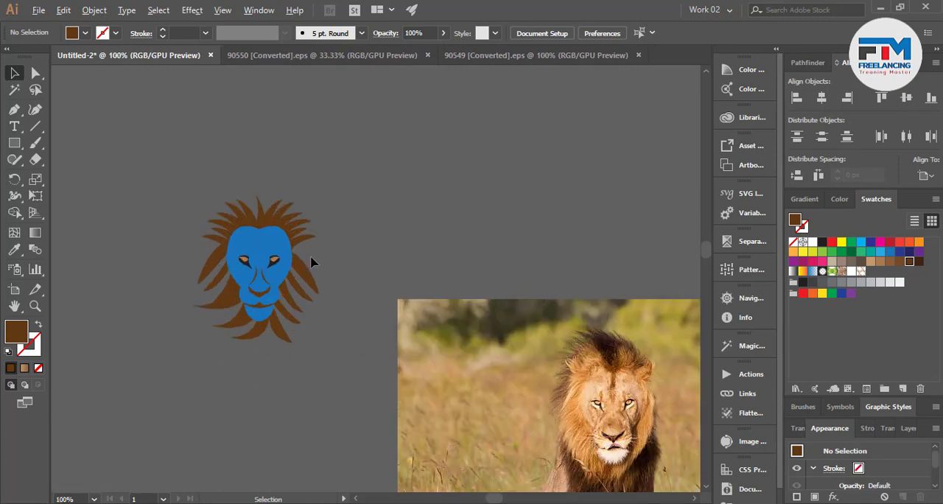
{"action": "scroll", "coordinate": [199, 218], "scroll_direction": "up", "scroll_amount": 1}
Switch to the Google Images page in the browser and search for "lione logo".
{"action": "key", "text": "ctrl+a"}
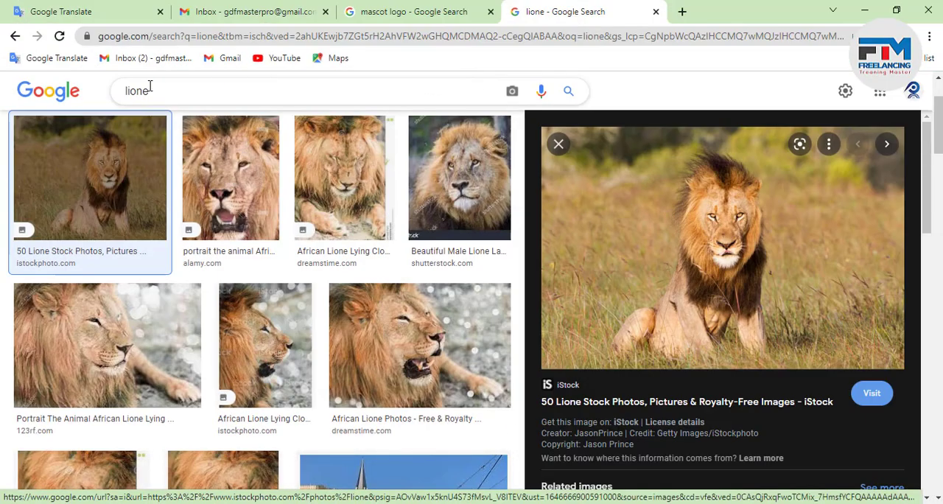
{"action": "left_click", "coordinate": [228, 89]}
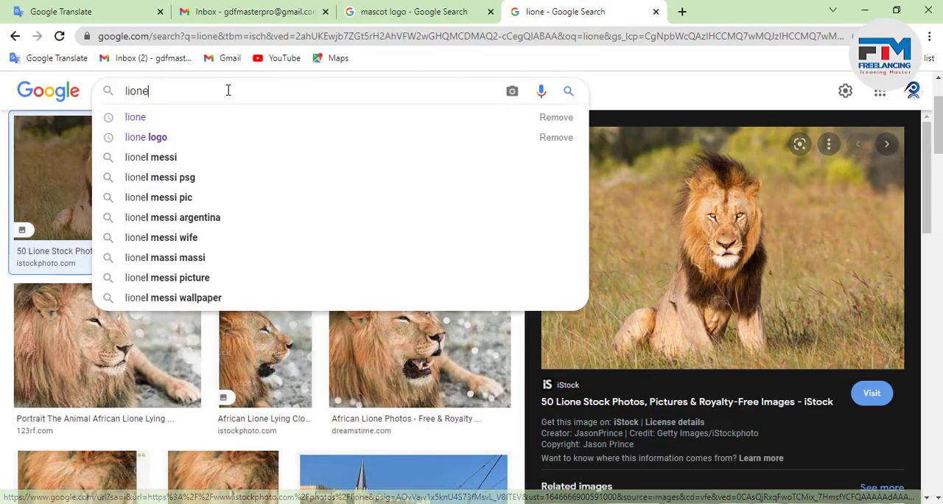
{"action": "type", "text": "logo"}
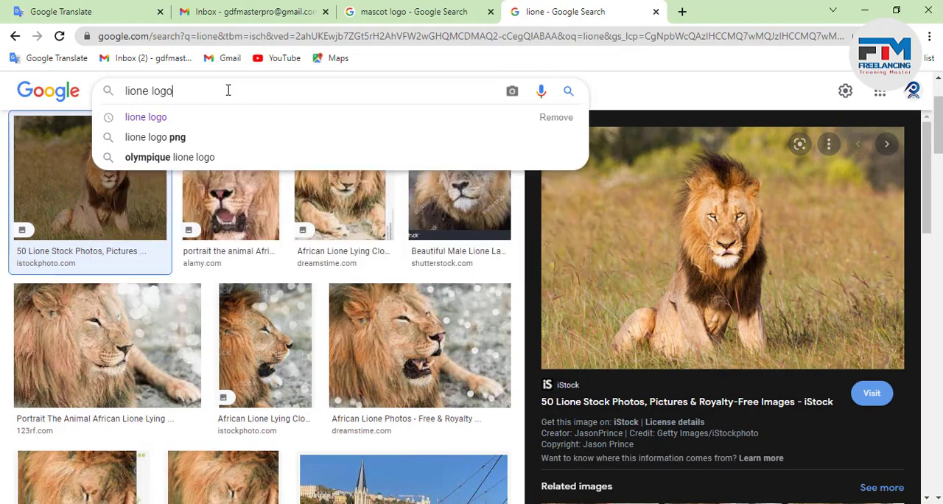
{"action": "key", "text": "Return"}
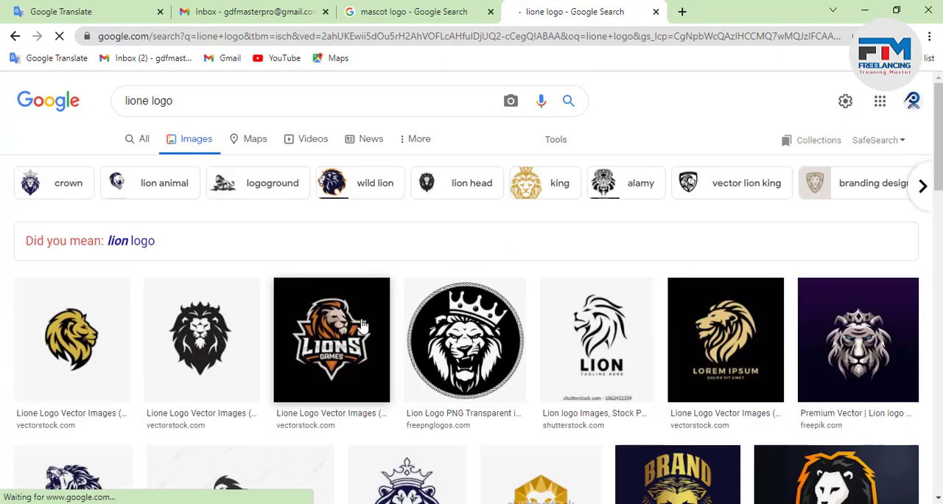
Browse the lion logo results and related images for a mane reference, previewing the Black Leo Lion Beast Head image.
{"action": "scroll", "coordinate": [305, 259], "scroll_direction": "down", "scroll_amount": 2}
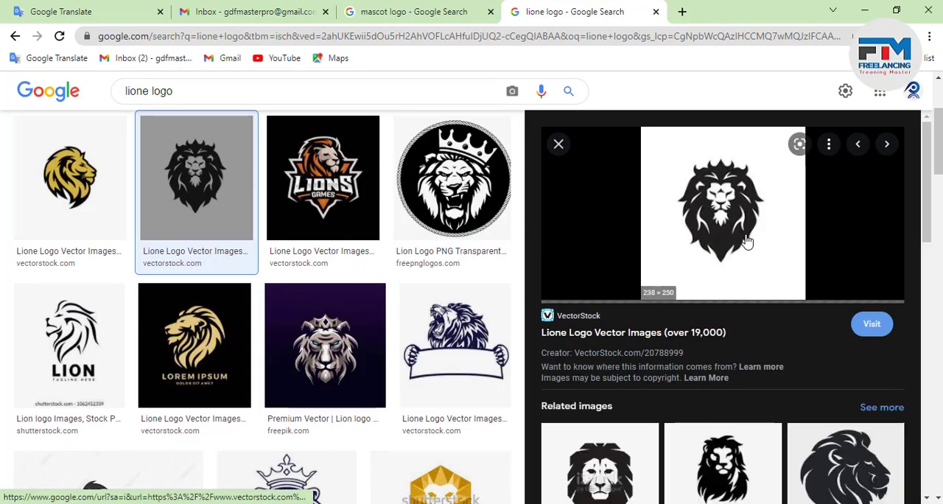
{"action": "scroll", "coordinate": [740, 413], "scroll_direction": "down", "scroll_amount": 2}
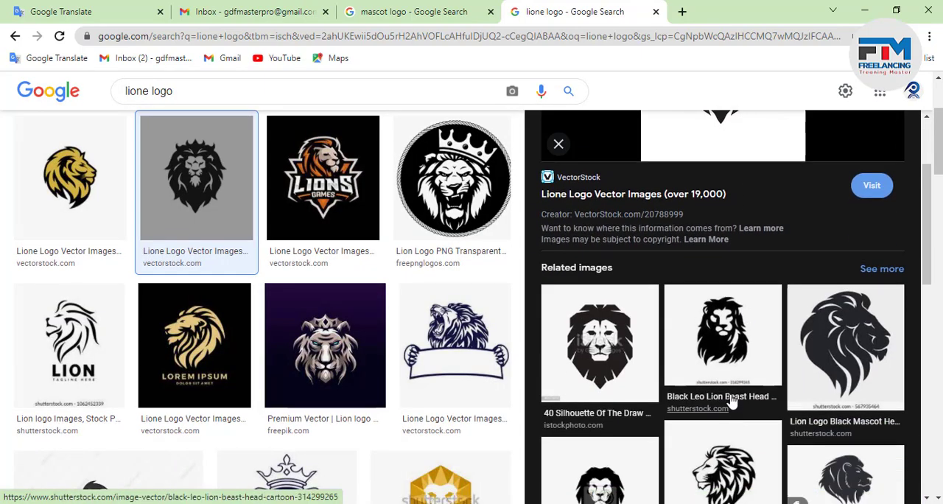
{"action": "scroll", "coordinate": [656, 395], "scroll_direction": "down", "scroll_amount": 3}
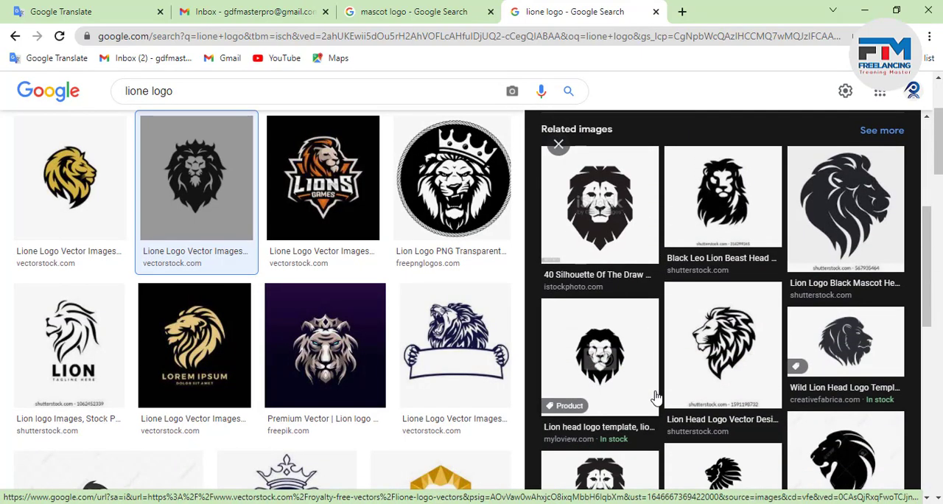
{"action": "scroll", "coordinate": [655, 398], "scroll_direction": "down", "scroll_amount": 2}
{"action": "scroll", "coordinate": [659, 395], "scroll_direction": "up", "scroll_amount": 5}
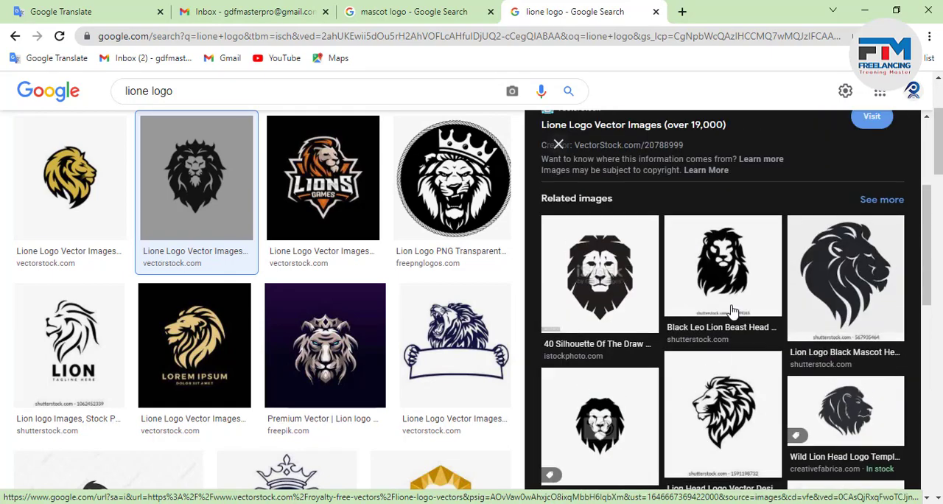
{"action": "left_click", "coordinate": [737, 262]}
{"action": "scroll", "coordinate": [713, 335], "scroll_direction": "up", "scroll_amount": 2}
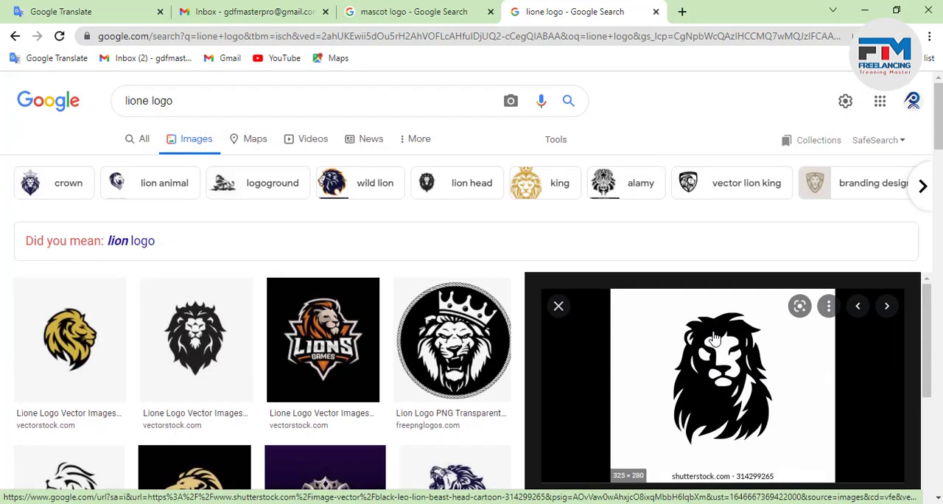
{"action": "scroll", "coordinate": [129, 346], "scroll_direction": "down", "scroll_amount": 4}
{"action": "scroll", "coordinate": [169, 297], "scroll_direction": "up", "scroll_amount": 4}
Open the black front-facing lion head from VectorStock in the image results and copy the image.
{"action": "left_click", "coordinate": [197, 377]}
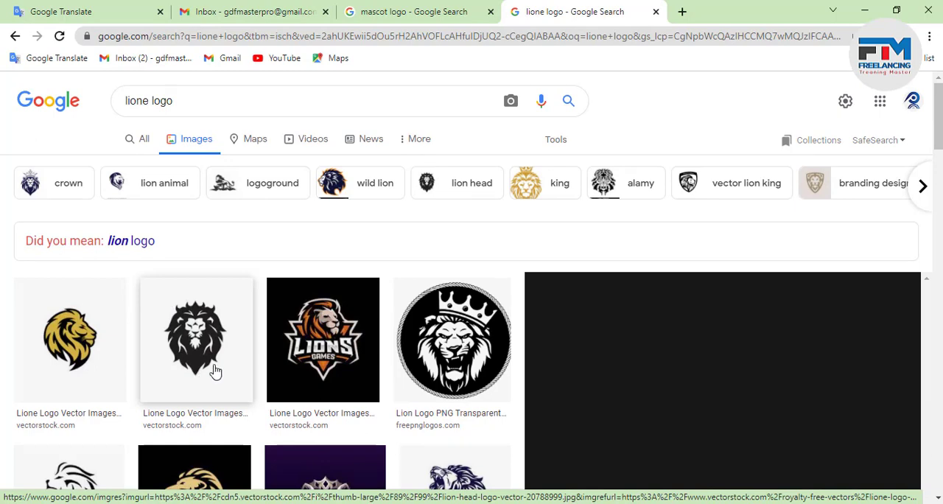
{"action": "right_click", "coordinate": [726, 227]}
{"action": "left_click", "coordinate": [774, 407]}
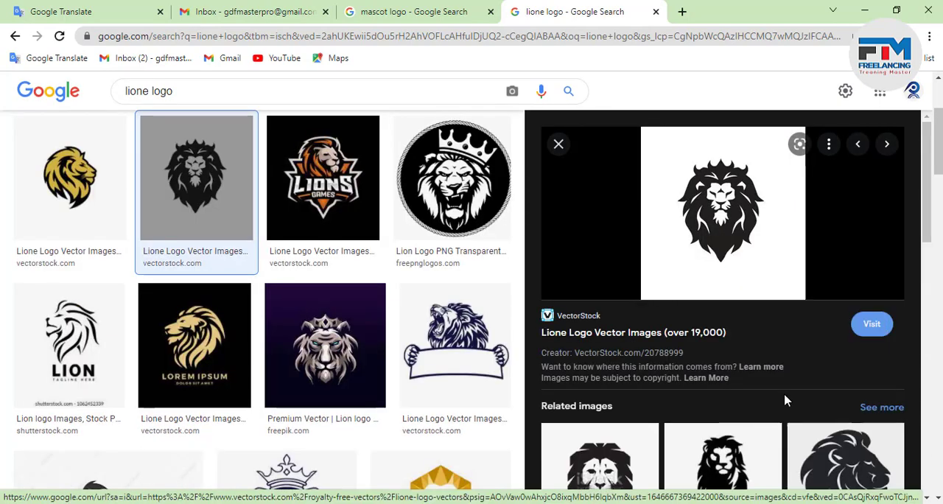
Return to Illustrator, paste the copied black lion logo, and move it above the lion photo, clear of the drawn lion head.
{"action": "left_click", "coordinate": [864, 10]}
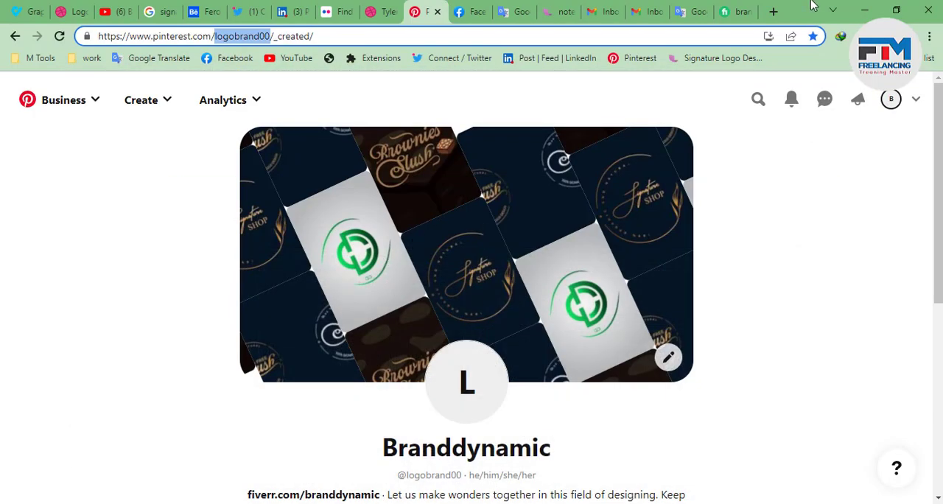
{"action": "left_click", "coordinate": [864, 9]}
{"action": "key", "text": "a"}
{"action": "key", "text": "ctrl+v"}
{"action": "scroll", "coordinate": [316, 293], "scroll_direction": "down", "scroll_amount": 1}
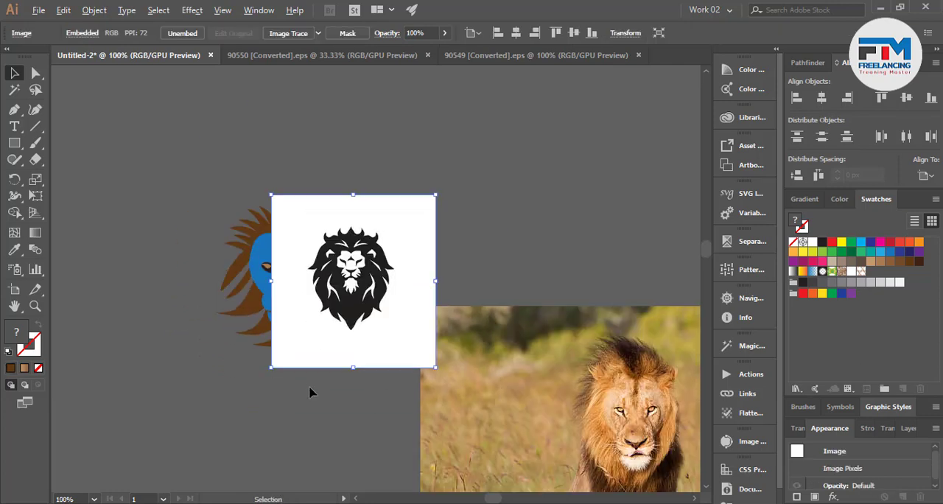
{"action": "left_click_drag", "start_coordinate": [366, 321], "coordinate": [492, 192]}
{"action": "scroll", "coordinate": [529, 276], "scroll_direction": "up", "scroll_amount": 2}
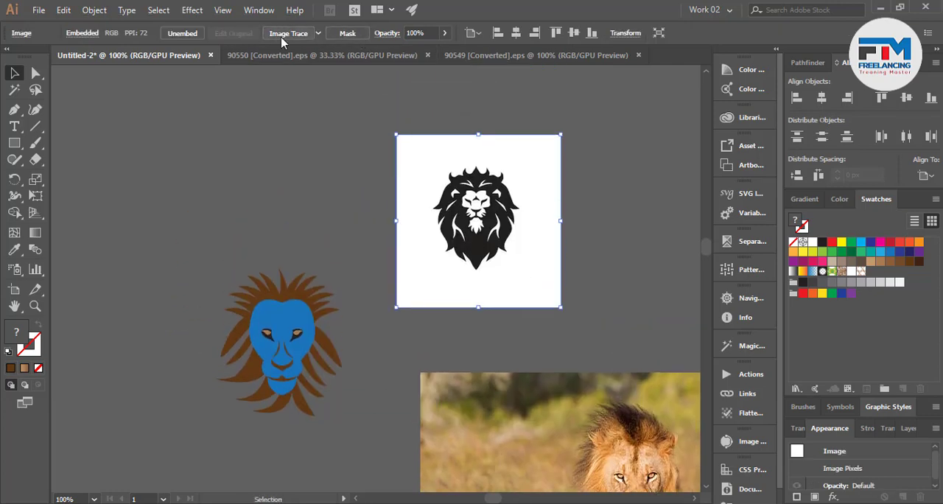
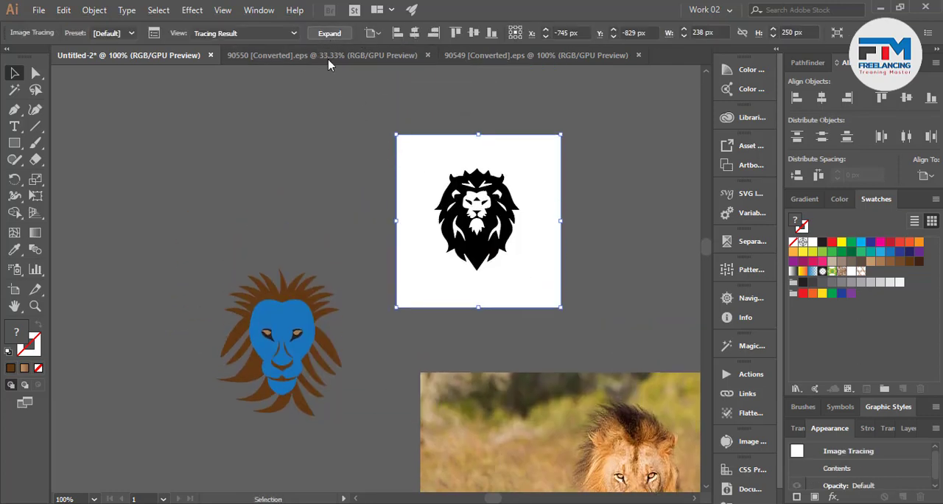
Expand the traced black lion logo into editable shapes and ungroup it.
{"action": "left_click", "coordinate": [328, 33]}
{"action": "right_click", "coordinate": [428, 186]}
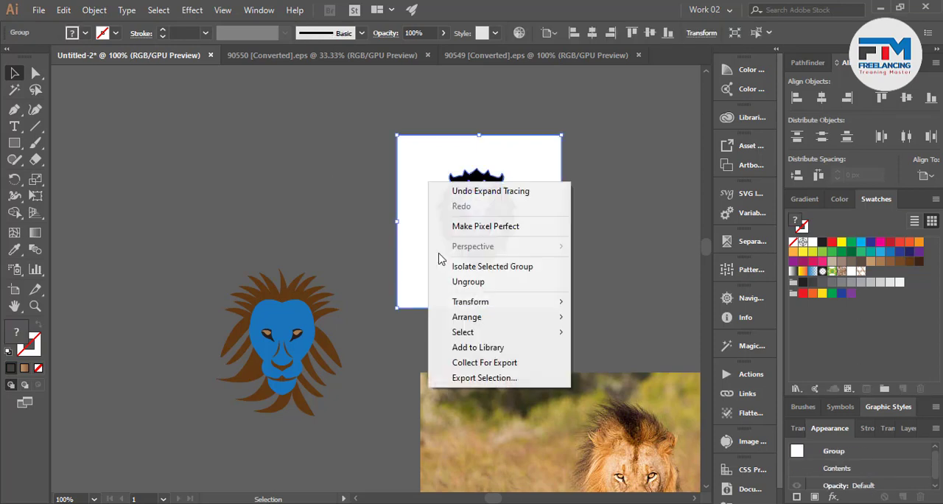
{"action": "left_click", "coordinate": [471, 282]}
{"action": "left_click", "coordinate": [722, 298]}
{"action": "left_click", "coordinate": [612, 234]}
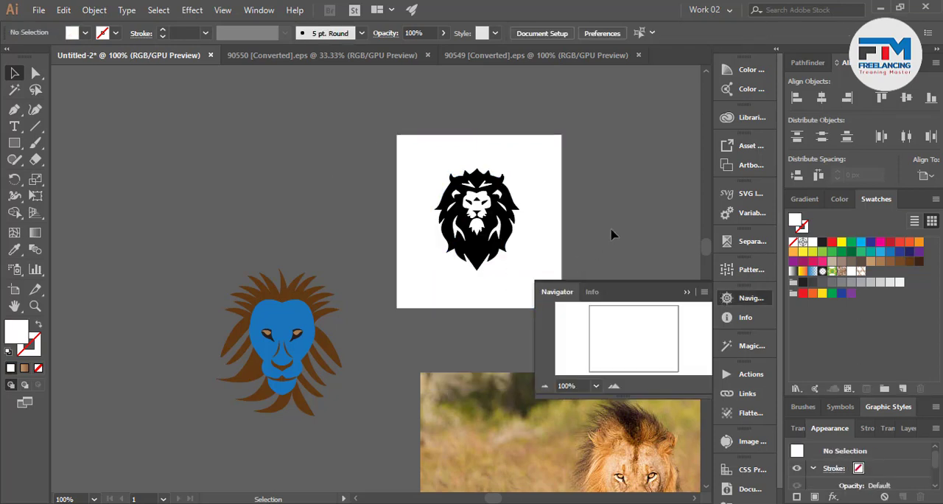
{"action": "left_click", "coordinate": [690, 293]}
{"action": "left_click_drag", "start_coordinate": [582, 322], "coordinate": [503, 297]}
{"action": "left_click", "coordinate": [541, 292]}
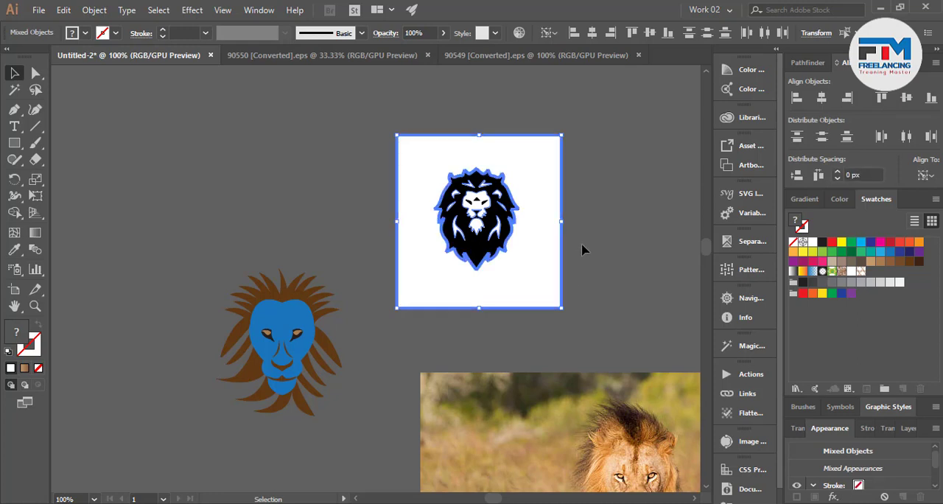
{"action": "left_click", "coordinate": [583, 248]}
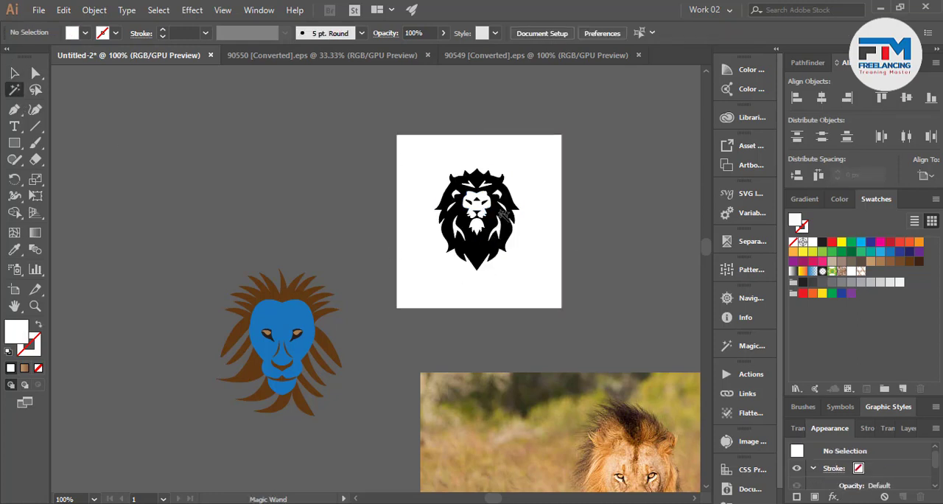
Select the white areas of the traced lion logo with the Magic Wand, delete them, and select the remaining black artwork.
{"action": "left_click", "coordinate": [478, 210]}
{"action": "key", "text": "Delete"}
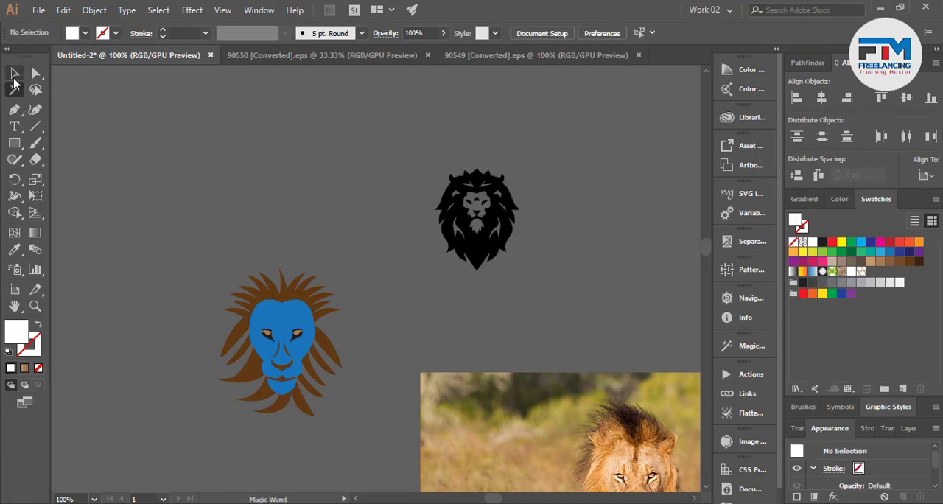
{"action": "key", "text": "v"}
{"action": "left_click_drag", "start_coordinate": [532, 272], "coordinate": [532, 274]}
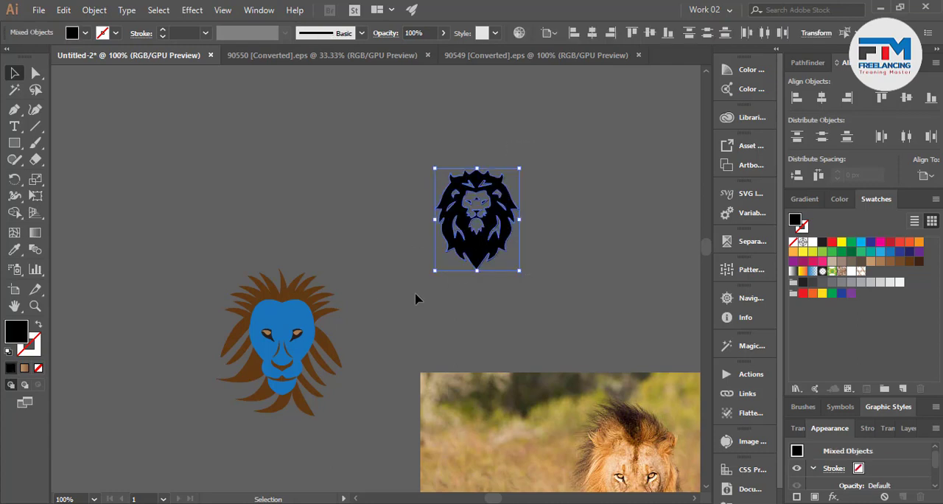
Delete the brown hair strands above the blue lion face.
{"action": "left_click", "coordinate": [299, 316]}
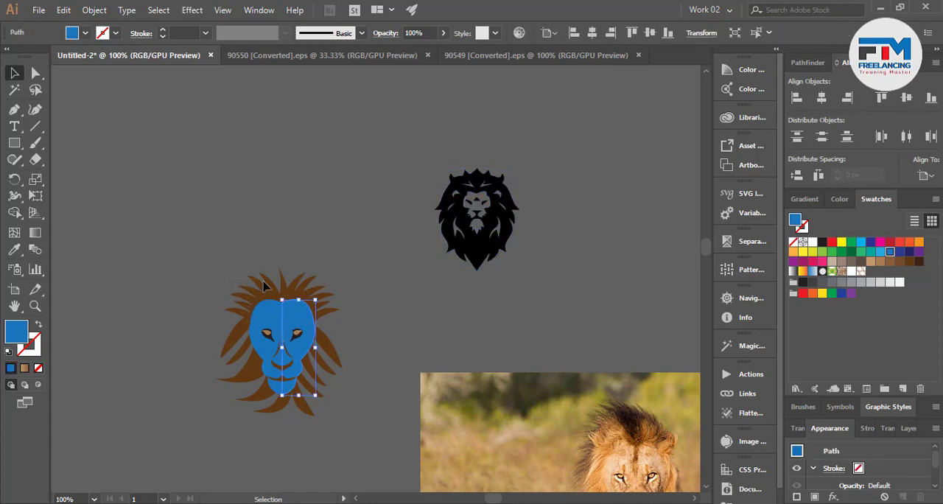
{"action": "left_click", "coordinate": [265, 286]}
{"action": "left_click", "coordinate": [278, 281]}
{"action": "left_click_drag", "start_coordinate": [323, 288], "coordinate": [325, 289]}
{"action": "key", "text": "Delete"}
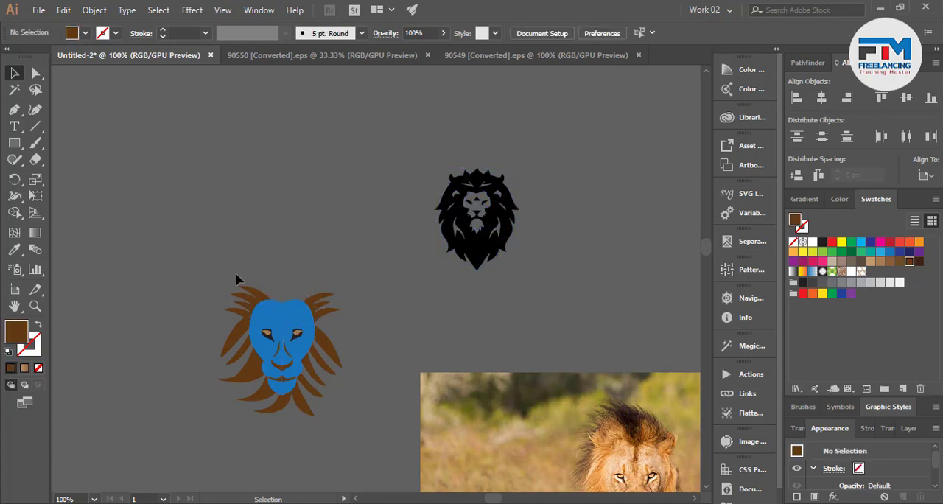
Delete the remaining brown mane strands around the sides and chin of the blue lion face.
{"action": "left_click_drag", "start_coordinate": [256, 297], "coordinate": [255, 297]}
{"action": "key", "text": "Delete"}
{"action": "left_click_drag", "start_coordinate": [247, 362], "coordinate": [244, 372]}
{"action": "key", "text": "Delete"}
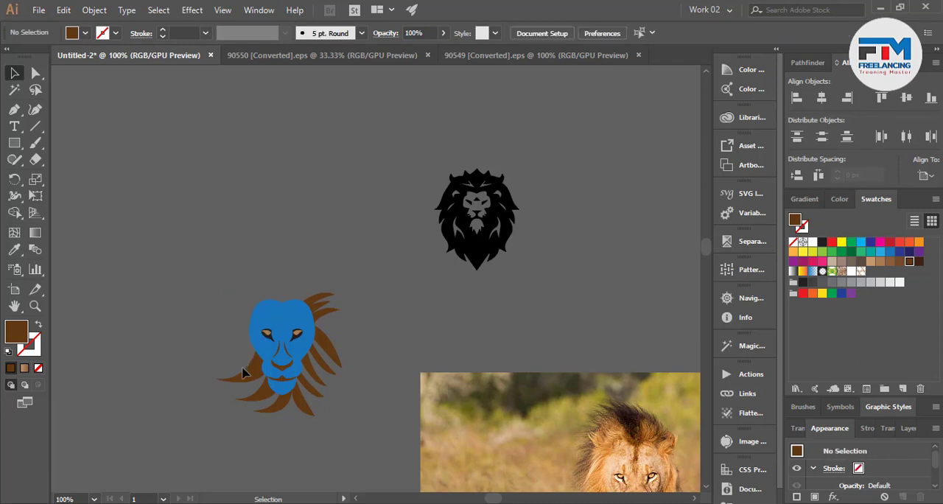
{"action": "left_click_drag", "start_coordinate": [264, 408], "coordinate": [266, 408]}
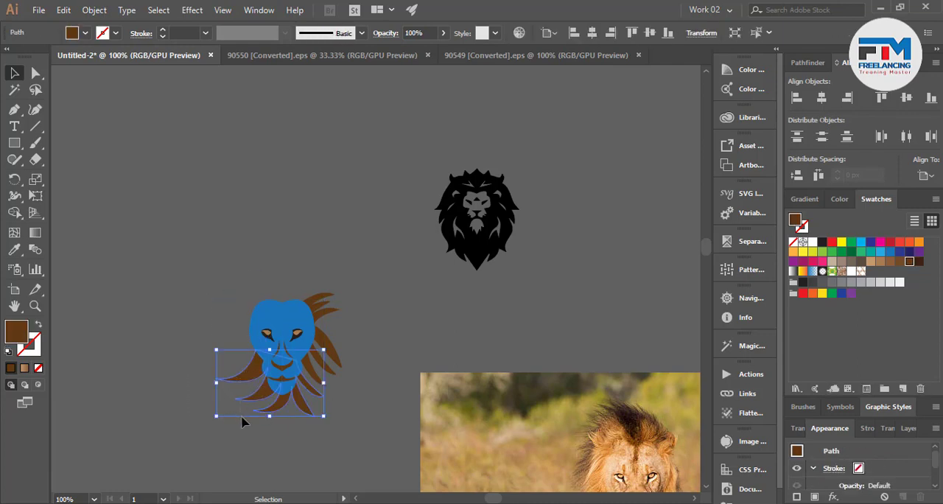
{"action": "key", "text": "Delete"}
{"action": "left_click_drag", "start_coordinate": [327, 398], "coordinate": [327, 400]}
{"action": "key", "text": "Delete"}
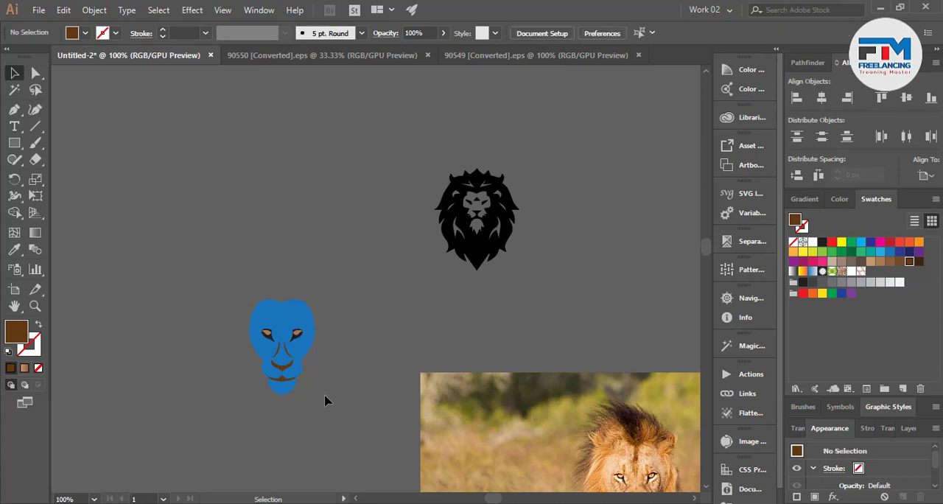
Move the black lion artwork onto the blue face and send it to the back.
{"action": "left_click_drag", "start_coordinate": [493, 254], "coordinate": [300, 384]}
{"action": "key", "text": "a"}
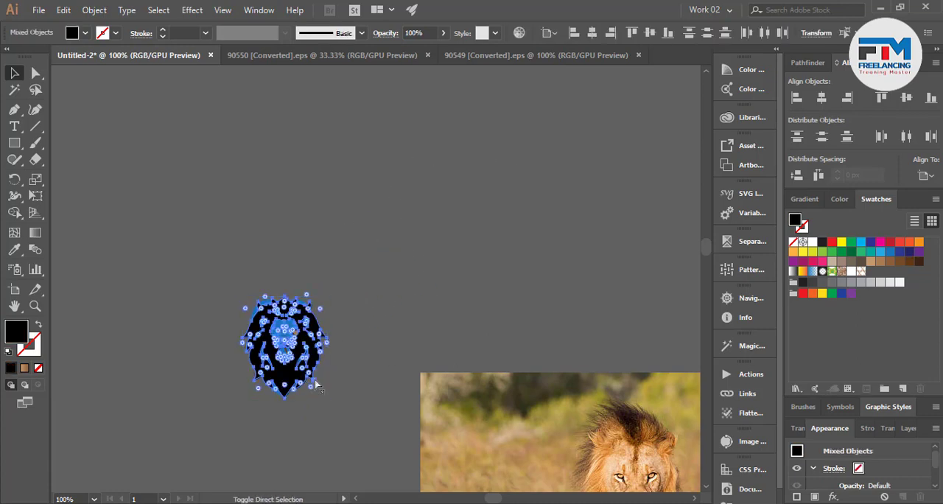
{"action": "key", "text": "ctrl+shift+bracketleft"}
{"action": "left_click", "coordinate": [253, 432]}
{"action": "scroll", "coordinate": [253, 432], "scroll_direction": "up", "scroll_amount": 1}
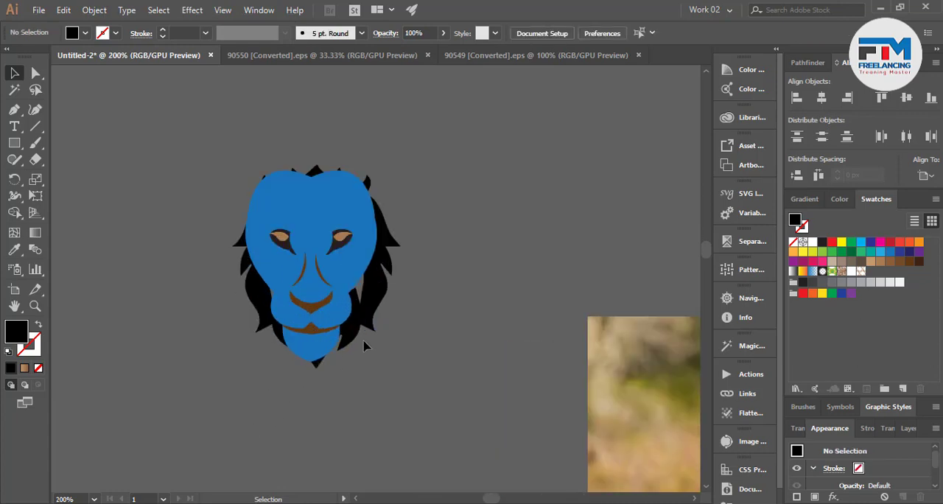
Enlarge the black lion artwork around its center so its mane frames the blue face, and adjust its position slightly.
{"action": "left_click", "coordinate": [368, 330]}
{"action": "left_click_drag", "start_coordinate": [400, 367], "coordinate": [471, 427]}
{"action": "left_click_drag", "start_coordinate": [408, 329], "coordinate": [404, 333]}
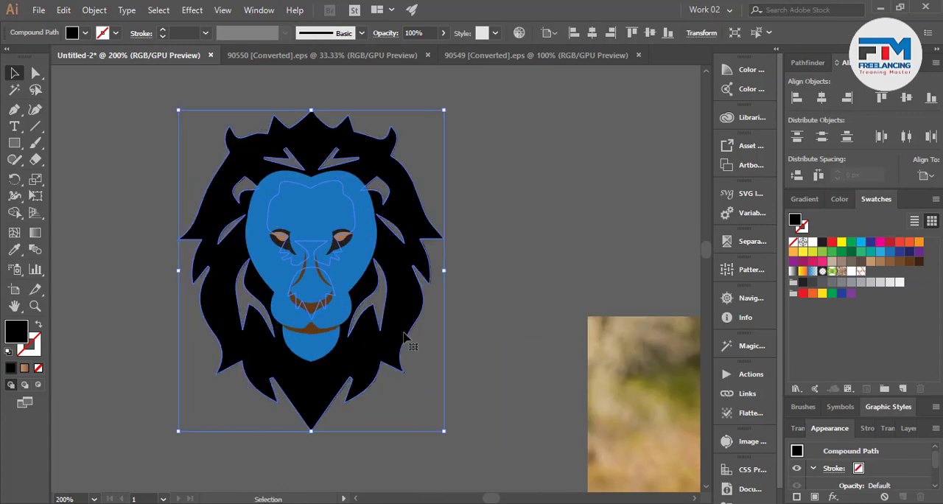
{"action": "left_click", "coordinate": [487, 314]}
{"action": "scroll", "coordinate": [372, 337], "scroll_direction": "up", "scroll_amount": 1}
{"action": "scroll", "coordinate": [411, 351], "scroll_direction": "down", "scroll_amount": 1}
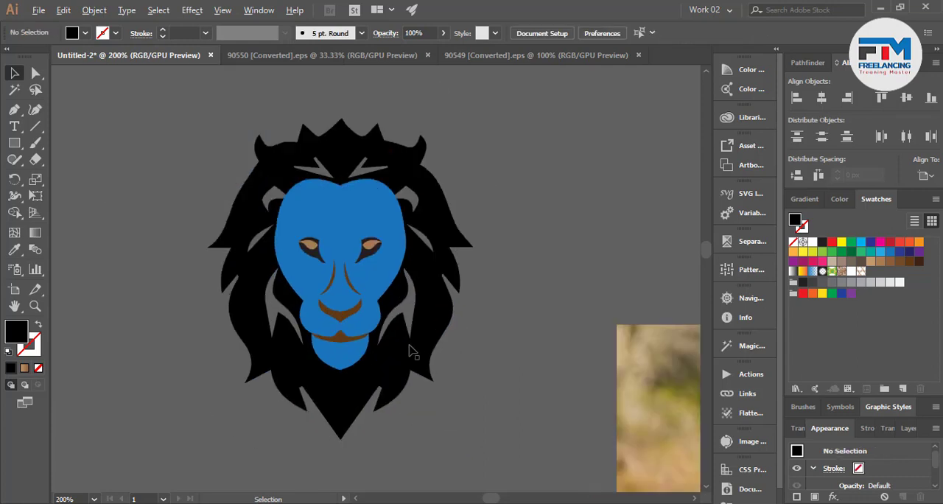
Draw a closed black Pen shape over the forehead, eyes and upper mane, covering the openings in the upper mane.
{"action": "scroll", "coordinate": [355, 337], "scroll_direction": "up", "scroll_amount": 2}
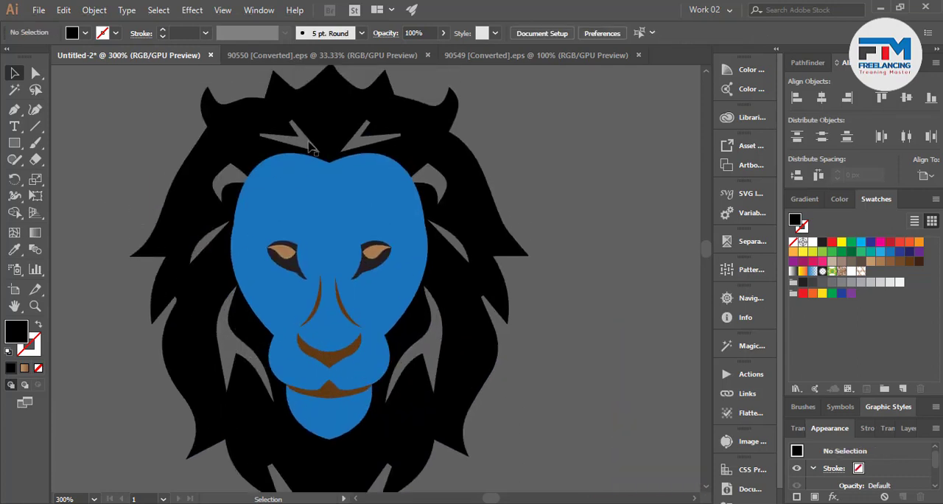
{"action": "left_click", "coordinate": [14, 109]}
{"action": "left_click", "coordinate": [204, 275]}
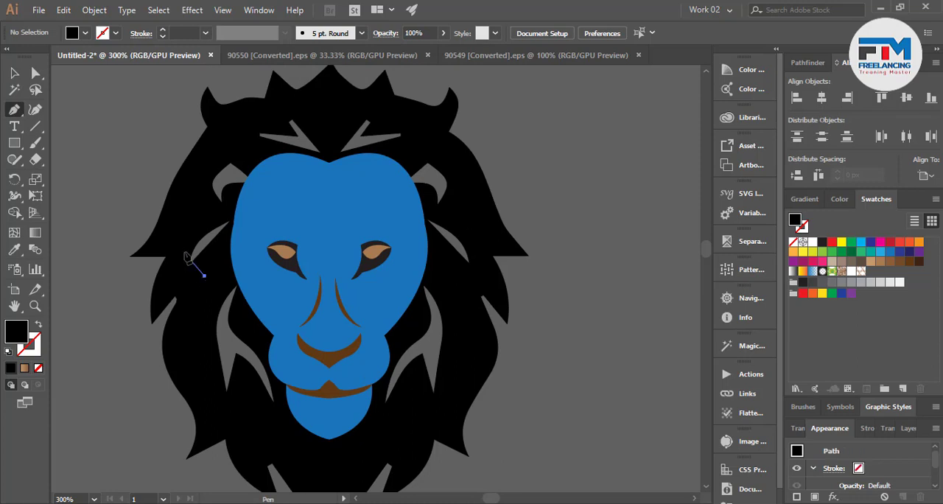
{"action": "left_click_drag", "start_coordinate": [176, 266], "coordinate": [178, 259]}
{"action": "left_click_drag", "start_coordinate": [200, 195], "coordinate": [202, 185]}
{"action": "mouse_move", "coordinate": [205, 166]}
{"action": "left_mouse_down"}
{"action": "mouse_move", "coordinate": [234, 134]}
{"action": "mouse_move", "coordinate": [274, 118]}
{"action": "left_mouse_up"}
{"action": "left_click_drag", "start_coordinate": [310, 104], "coordinate": [322, 105]}
{"action": "left_click_drag", "start_coordinate": [390, 104], "coordinate": [401, 107]}
{"action": "left_click_drag", "start_coordinate": [426, 122], "coordinate": [462, 199]}
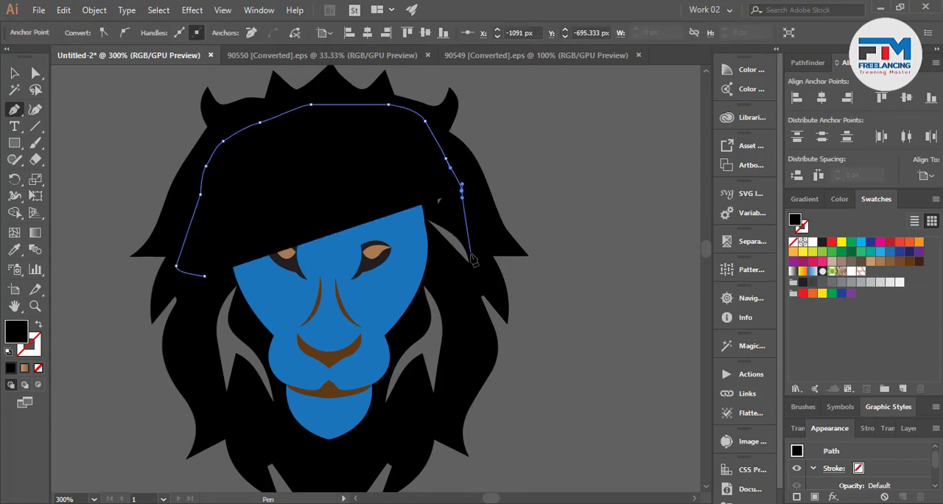
{"action": "left_click_drag", "start_coordinate": [471, 255], "coordinate": [472, 278]}
{"action": "left_click", "coordinate": [472, 277]}
{"action": "left_click", "coordinate": [429, 274]}
{"action": "left_click", "coordinate": [400, 305]}
{"action": "left_click", "coordinate": [301, 329]}
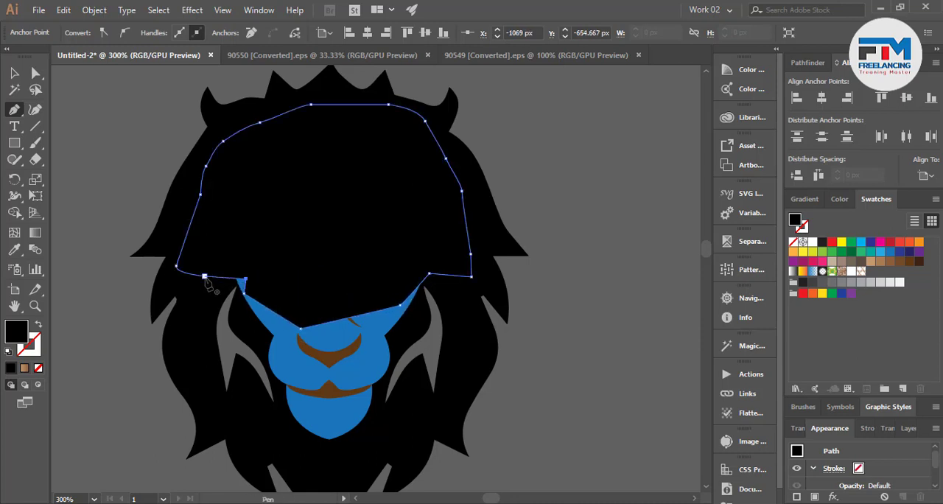
{"action": "left_click", "coordinate": [205, 277]}
Send the new black shape behind the face and combine it with the black mane using Pathfinder Merge.
{"action": "double_click", "coordinate": [13, 73]}
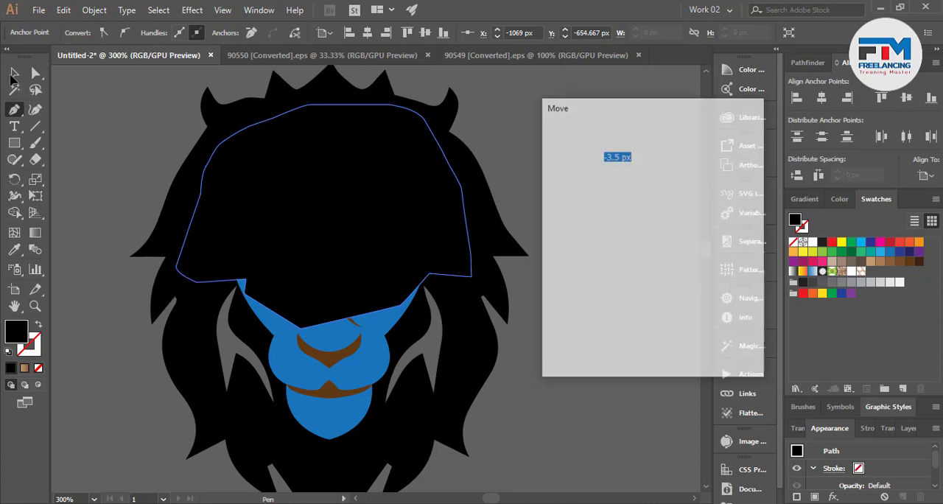
{"action": "left_click", "coordinate": [721, 348]}
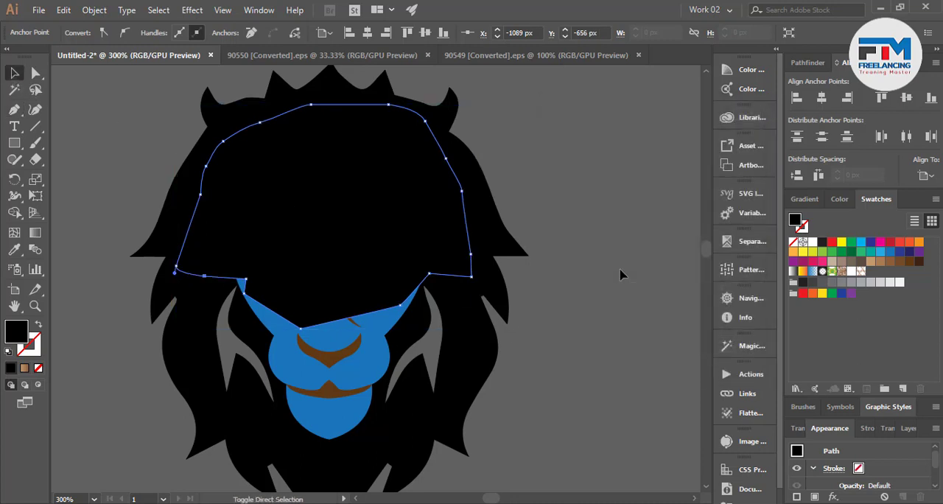
{"action": "key", "text": "ctrl+shift+bracketleft"}
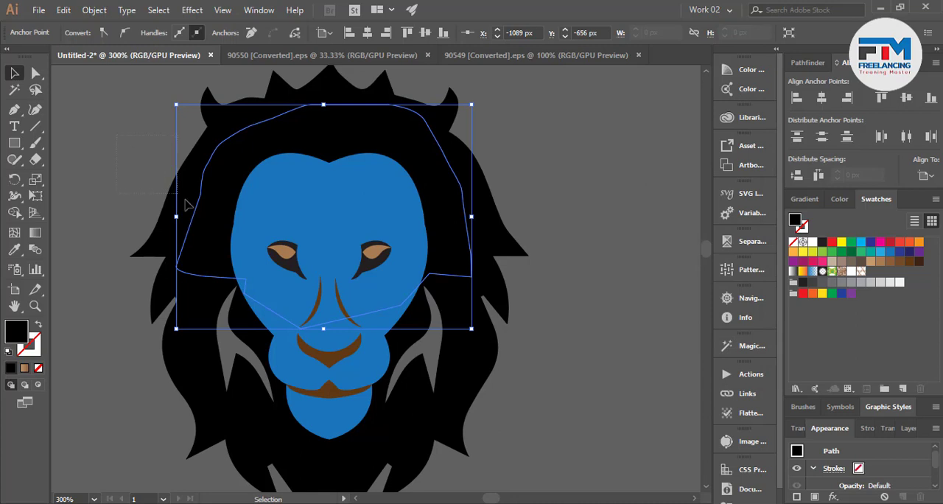
{"action": "key", "text": "ctrl+a"}
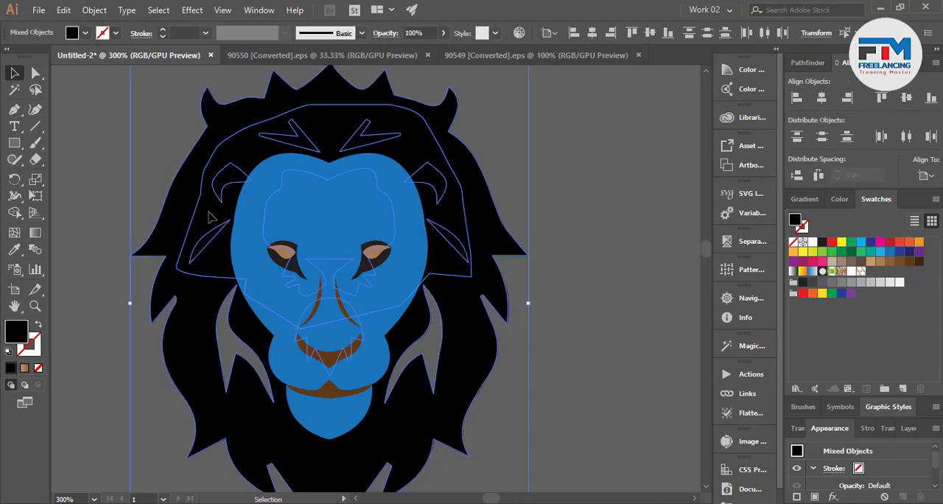
{"action": "left_click", "coordinate": [803, 65]}
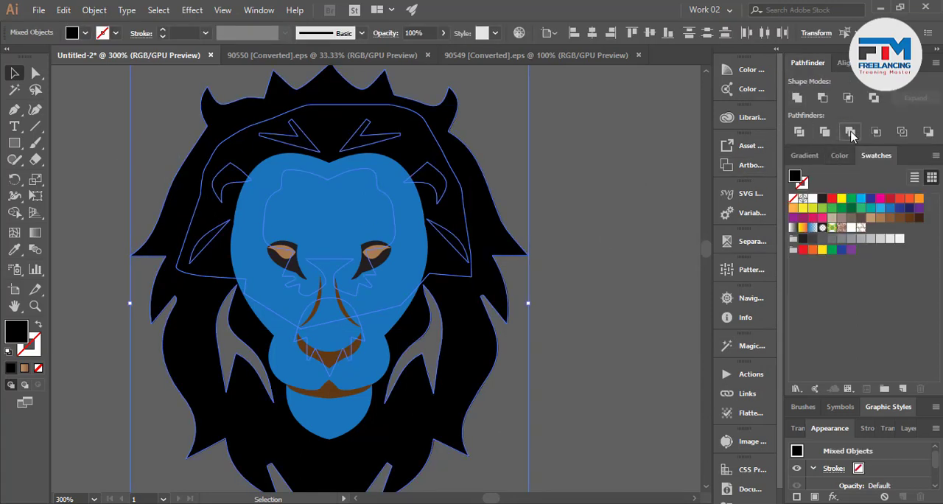
{"action": "left_click", "coordinate": [851, 132]}
{"action": "left_click", "coordinate": [619, 204]}
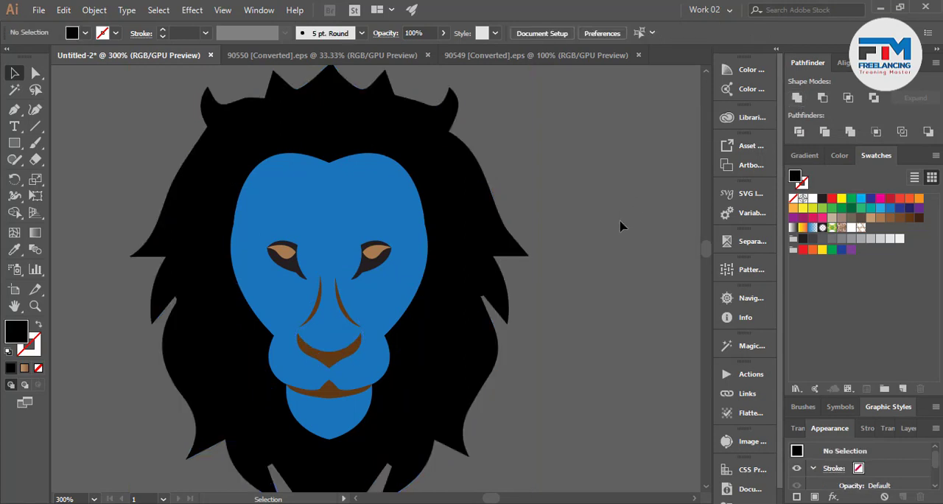
Fill both halves of the blue lion face with white.
{"action": "scroll", "coordinate": [528, 339], "scroll_direction": "down", "scroll_amount": 4}
{"action": "scroll", "coordinate": [307, 365], "scroll_direction": "down", "scroll_amount": 2}
{"action": "scroll", "coordinate": [400, 376], "scroll_direction": "up", "scroll_amount": 3}
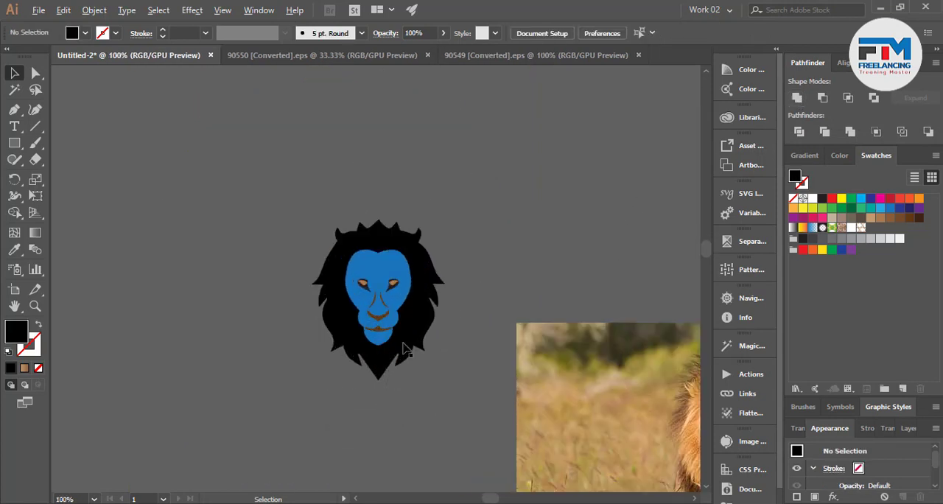
{"action": "scroll", "coordinate": [390, 324], "scroll_direction": "up", "scroll_amount": 4}
{"action": "scroll", "coordinate": [294, 313], "scroll_direction": "down", "scroll_amount": 3}
{"action": "scroll", "coordinate": [324, 317], "scroll_direction": "up", "scroll_amount": 3}
{"action": "left_click", "coordinate": [337, 322]}
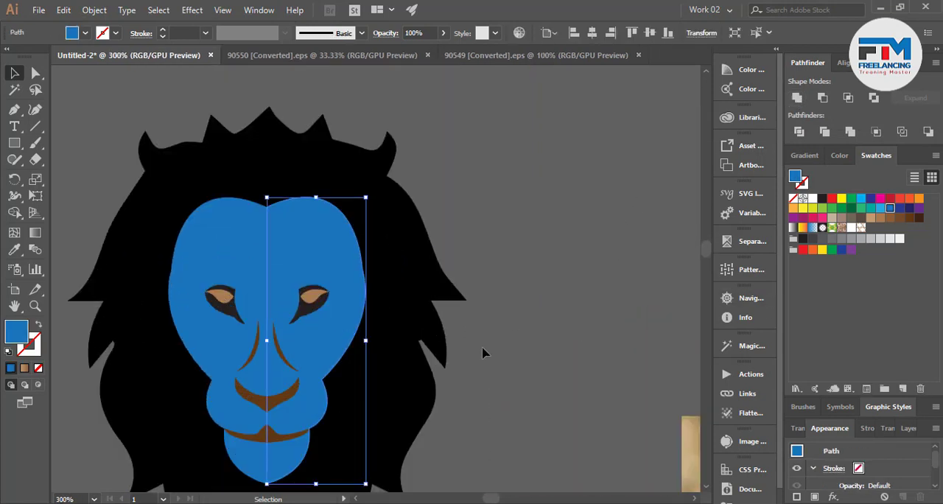
{"action": "left_click", "coordinate": [263, 270], "text": "shift"}
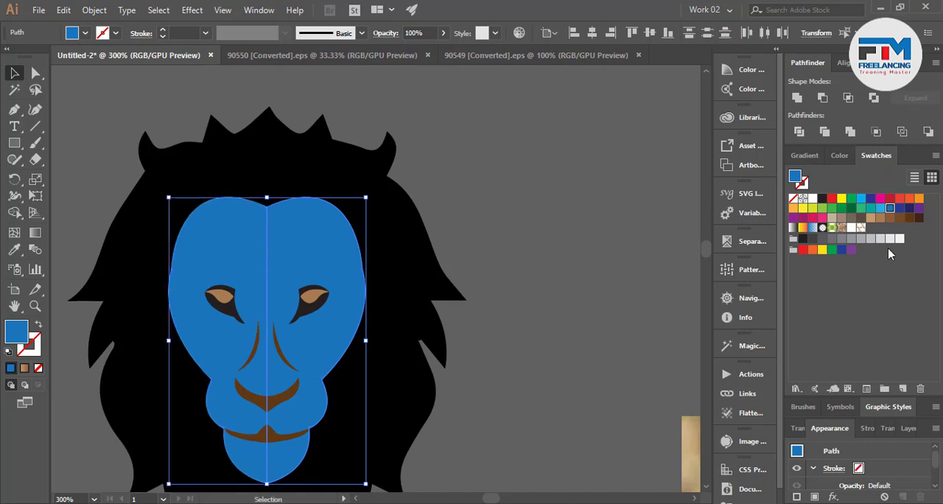
{"action": "left_click", "coordinate": [812, 199]}
{"action": "left_click", "coordinate": [528, 294]}
Fill both halves of the lion's brown nose and mouth shapes with black.
{"action": "scroll", "coordinate": [528, 332], "scroll_direction": "down", "scroll_amount": 3}
{"action": "scroll", "coordinate": [448, 378], "scroll_direction": "up", "scroll_amount": 3}
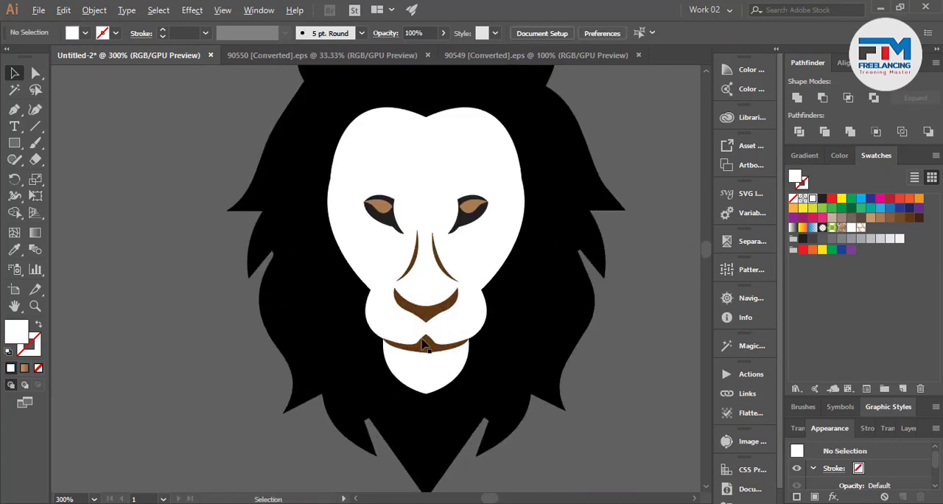
{"action": "left_click", "coordinate": [424, 344]}
{"action": "left_click", "coordinate": [440, 345], "text": "shift"}
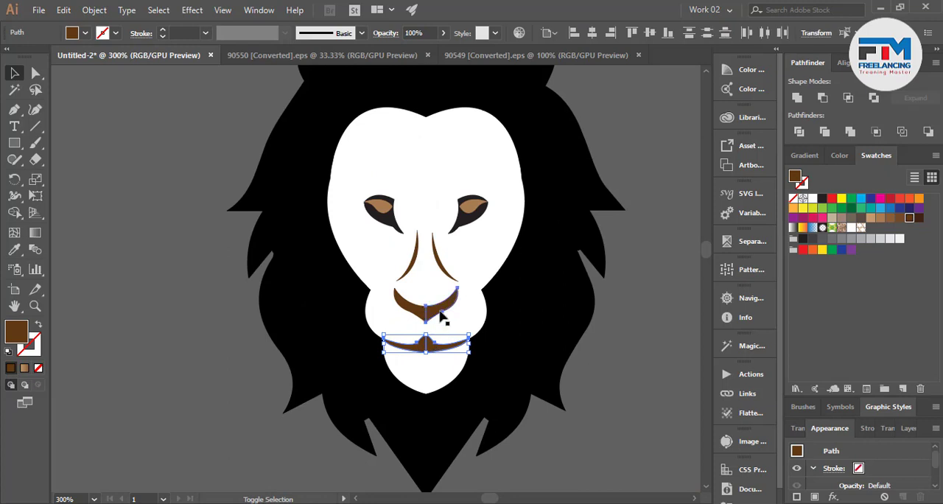
{"action": "left_click", "coordinate": [418, 313], "text": "shift"}
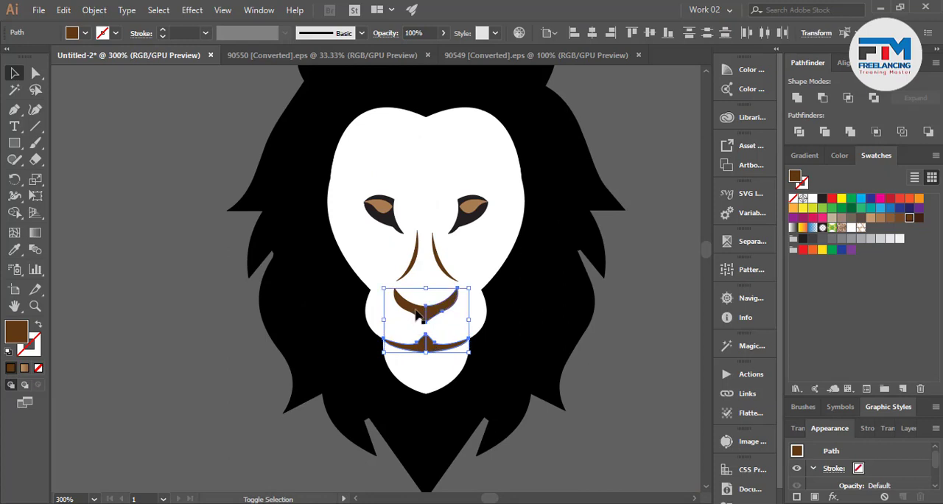
{"action": "left_click", "coordinate": [822, 200]}
{"action": "scroll", "coordinate": [400, 380], "scroll_direction": "down", "scroll_amount": 2}
{"action": "left_click", "coordinate": [497, 359]}
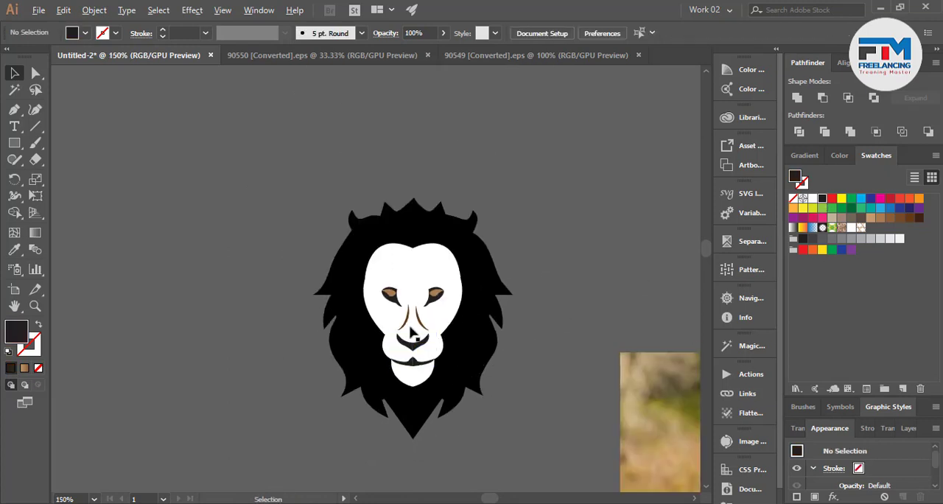
Fill the two curved brown lines along the bridge of the nose with grey.
{"action": "scroll", "coordinate": [412, 320], "scroll_direction": "up", "scroll_amount": 2}
{"action": "left_click", "coordinate": [401, 322]}
{"action": "left_click", "coordinate": [435, 333], "text": "shift"}
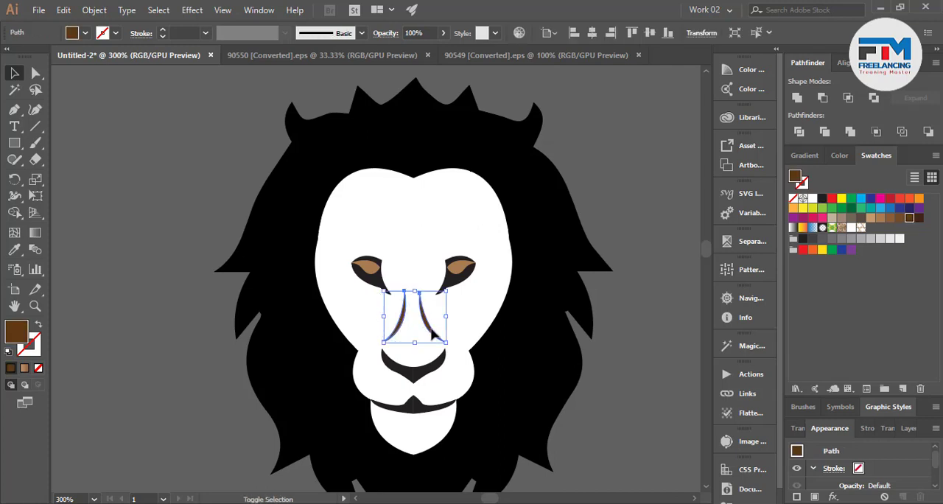
{"action": "left_click", "coordinate": [831, 243]}
{"action": "left_click", "coordinate": [591, 343]}
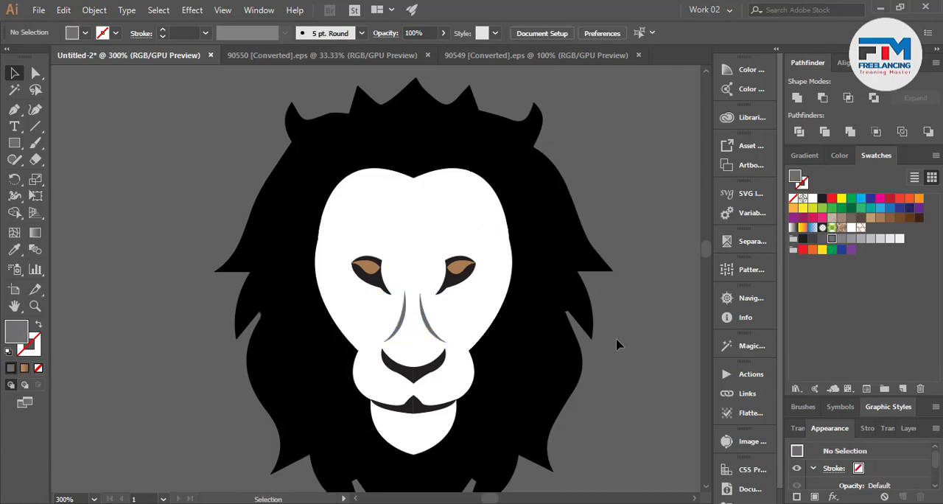
Draw a circle about 4.4 px wide inside the brown iris of the lion's right-hand eye and fill it with yellow.
{"action": "scroll", "coordinate": [472, 328], "scroll_direction": "up", "scroll_amount": 3}
{"action": "scroll", "coordinate": [454, 331], "scroll_direction": "up", "scroll_amount": 5}
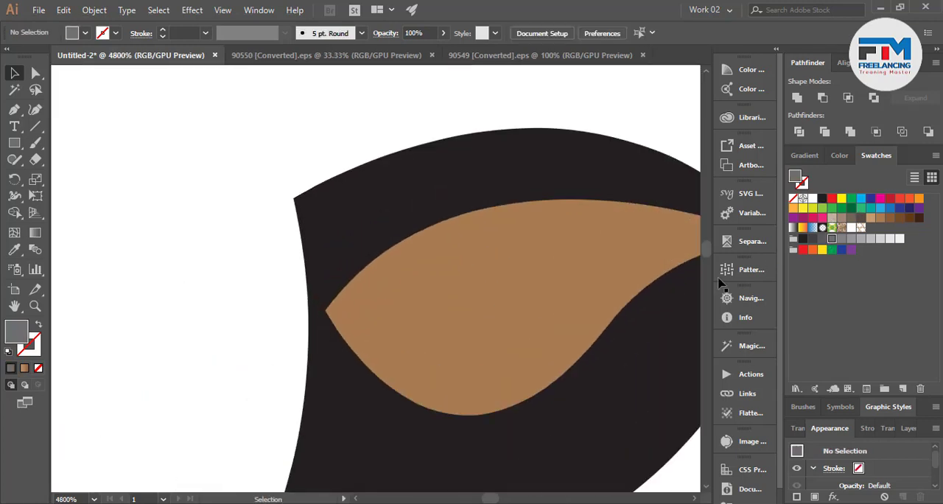
{"action": "left_click_drag", "start_coordinate": [14, 143], "coordinate": [50, 178]}
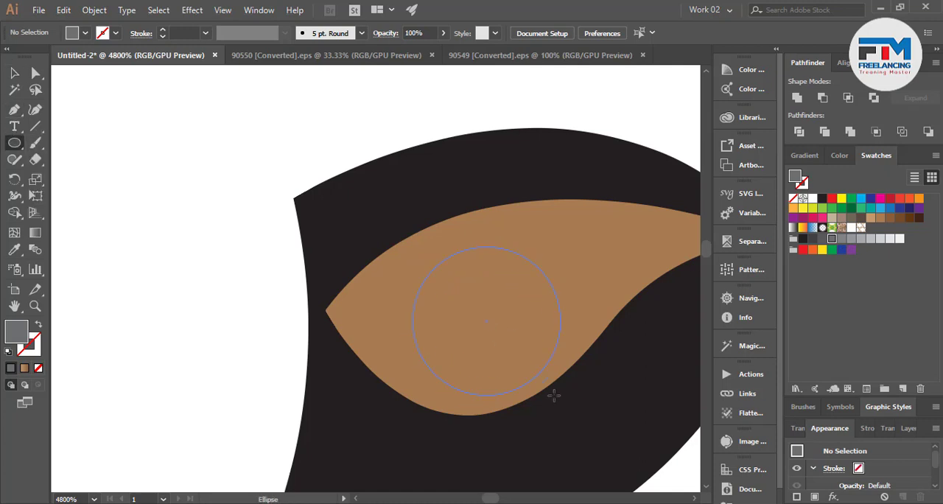
{"action": "left_click", "coordinate": [14, 73]}
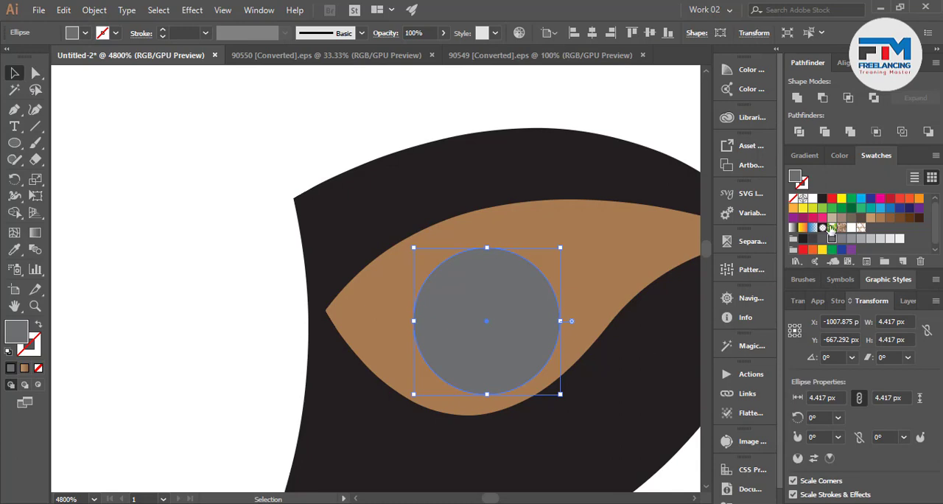
{"action": "left_click", "coordinate": [802, 209]}
Duplicate the yellow pupil circle and position the copy inside the brown iris of the left-hand eye.
{"action": "left_click_drag", "start_coordinate": [519, 325], "coordinate": [170, 325]}
{"action": "scroll", "coordinate": [507, 325], "scroll_direction": "down", "scroll_amount": 3}
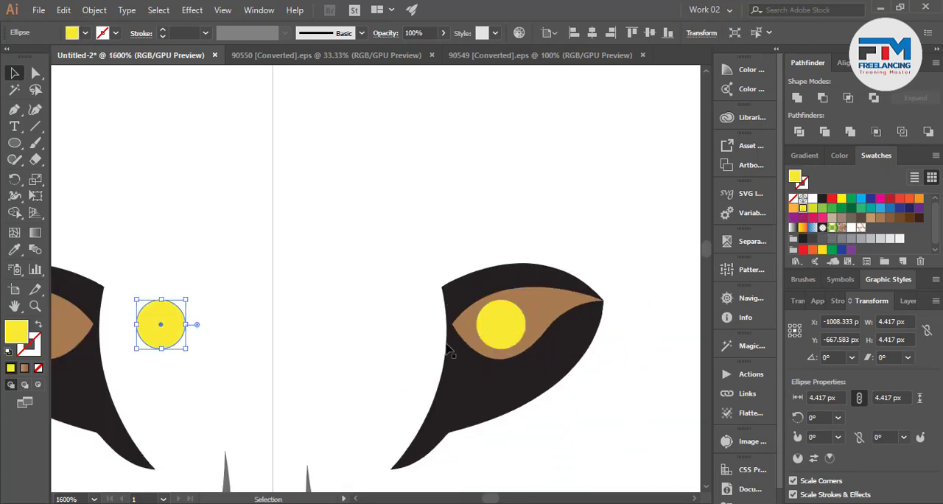
{"action": "scroll", "coordinate": [601, 335], "scroll_direction": "down", "scroll_amount": 3}
{"action": "scroll", "coordinate": [359, 350], "scroll_direction": "up", "scroll_amount": 2}
{"action": "left_click_drag", "start_coordinate": [546, 339], "coordinate": [440, 327]}
{"action": "scroll", "coordinate": [365, 369], "scroll_direction": "down", "scroll_amount": 3}
{"action": "scroll", "coordinate": [365, 374], "scroll_direction": "down", "scroll_amount": 4}
{"action": "left_click", "coordinate": [508, 396]}
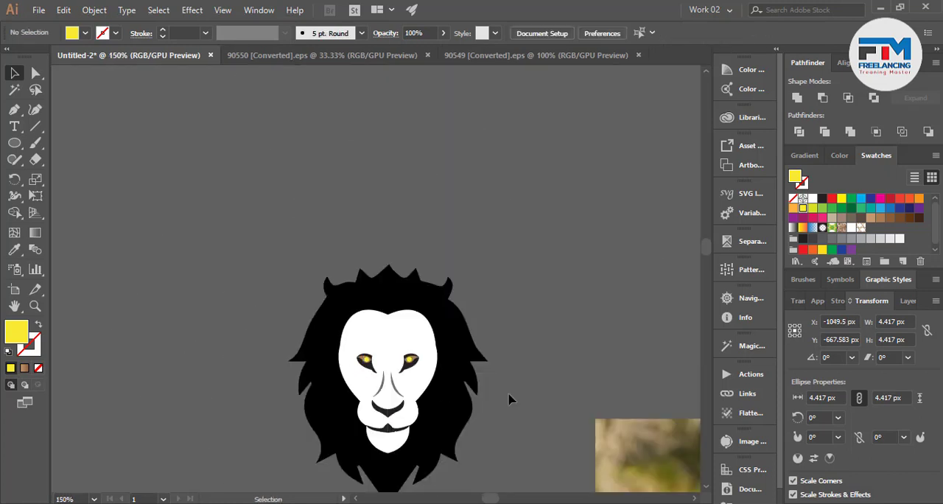
Draw a closed, curved mane lock with the Pen tool from the forehead down past the left-hand eye, overlapping the mane.
{"action": "scroll", "coordinate": [509, 396], "scroll_direction": "up", "scroll_amount": 2}
{"action": "scroll", "coordinate": [313, 210], "scroll_direction": "up", "scroll_amount": 5}
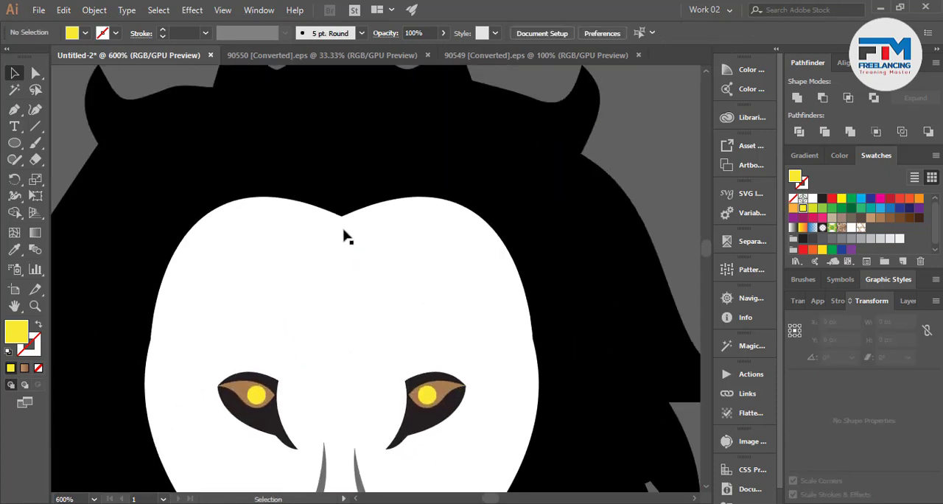
{"action": "scroll", "coordinate": [325, 273], "scroll_direction": "down", "scroll_amount": 3}
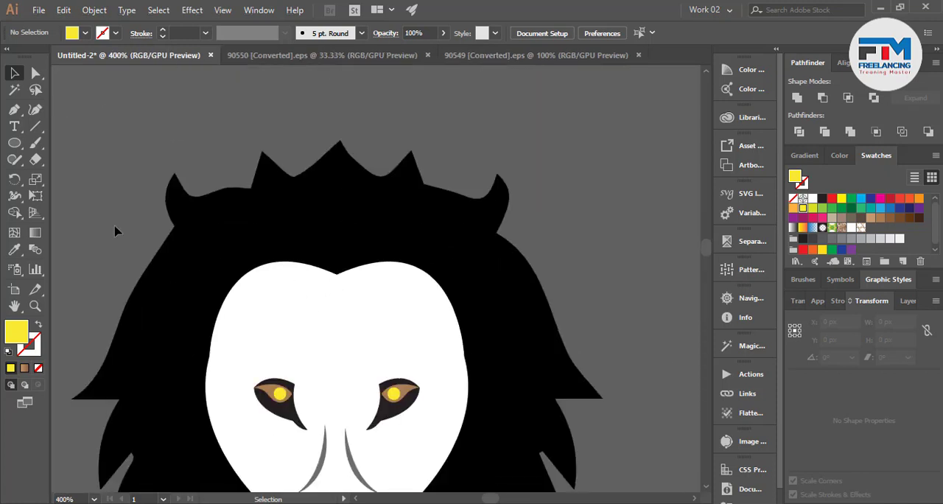
{"action": "left_click", "coordinate": [14, 109]}
{"action": "left_click", "coordinate": [305, 261]}
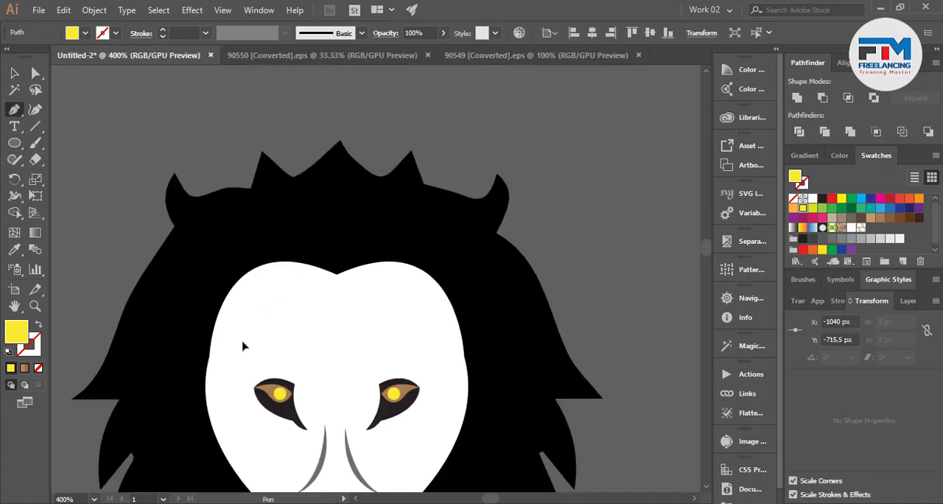
{"action": "left_click_drag", "start_coordinate": [253, 313], "coordinate": [254, 410]}
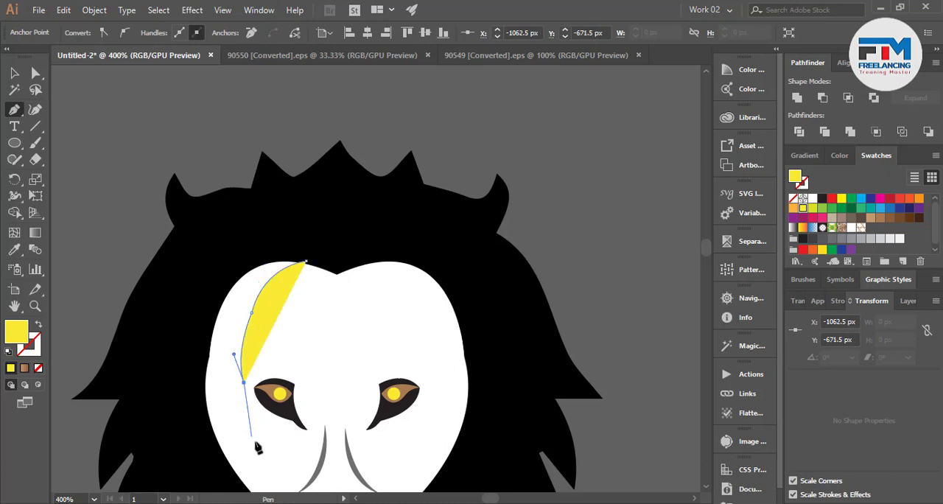
{"action": "left_click_drag", "start_coordinate": [264, 455], "coordinate": [294, 474]}
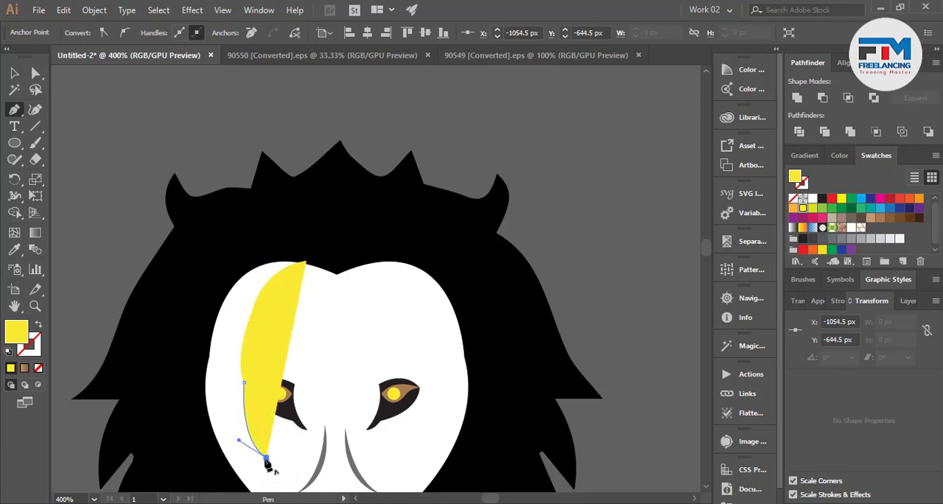
{"action": "left_click_drag", "start_coordinate": [195, 283], "coordinate": [210, 128]}
{"action": "left_click_drag", "start_coordinate": [226, 252], "coordinate": [282, 243]}
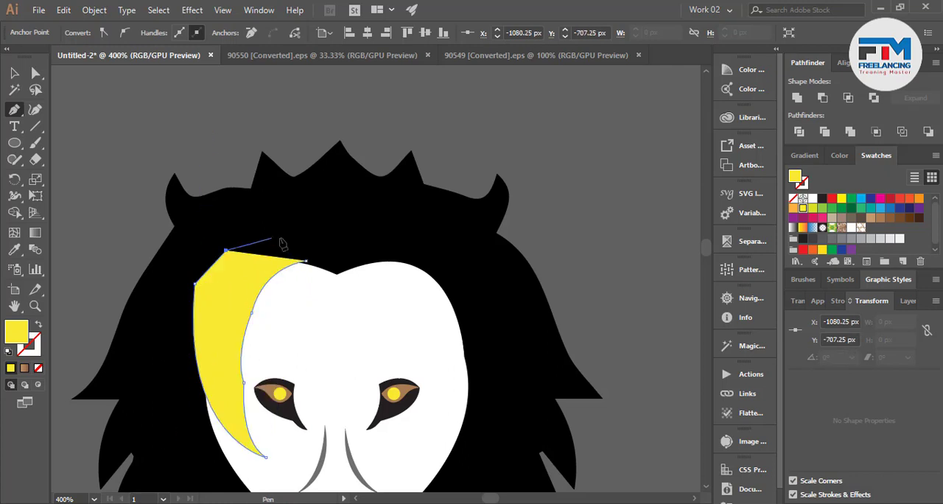
{"action": "left_click", "coordinate": [281, 239]}
{"action": "left_click", "coordinate": [308, 262]}
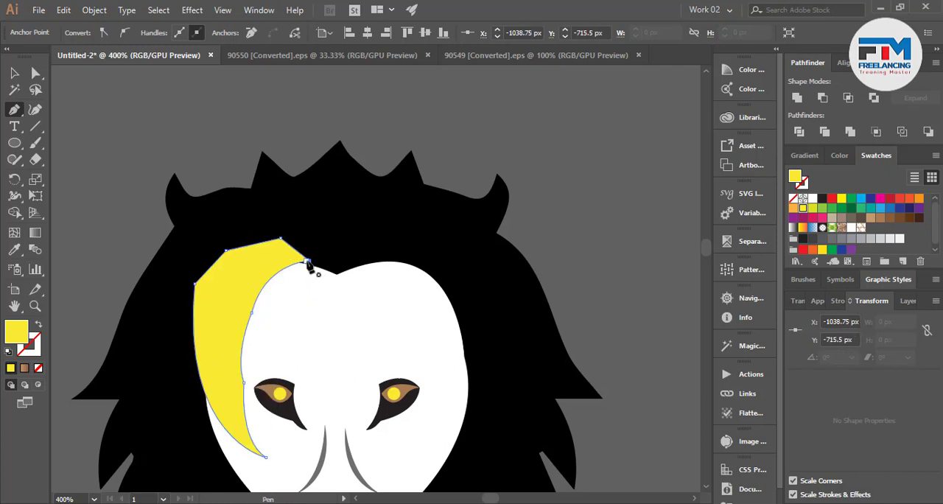
Fill the new lock with the black sampled from the mane using the Eyedropper.
{"action": "key", "text": "i"}
{"action": "left_click", "coordinate": [210, 233]}
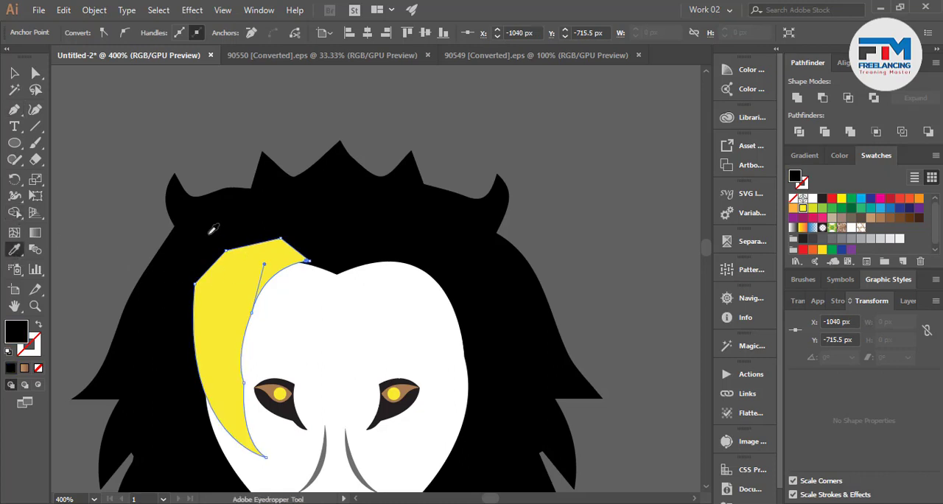
{"action": "left_click", "coordinate": [14, 74]}
{"action": "left_click", "coordinate": [223, 203]}
{"action": "scroll", "coordinate": [236, 257], "scroll_direction": "down", "scroll_amount": 3}
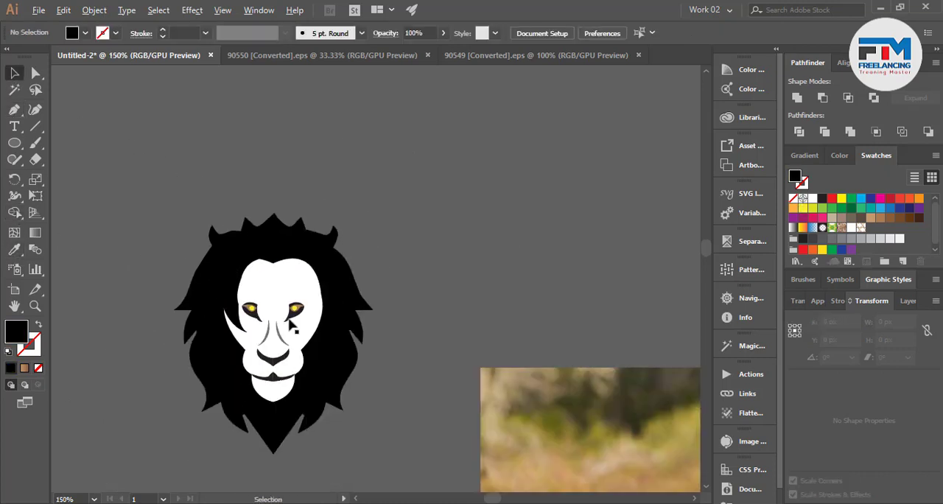
Draw a small pointed black mane lock with the Pen tool curving into the right-hand cheek below the eye.
{"action": "scroll", "coordinate": [327, 363], "scroll_direction": "up", "scroll_amount": 2}
{"action": "scroll", "coordinate": [254, 397], "scroll_direction": "up", "scroll_amount": 1}
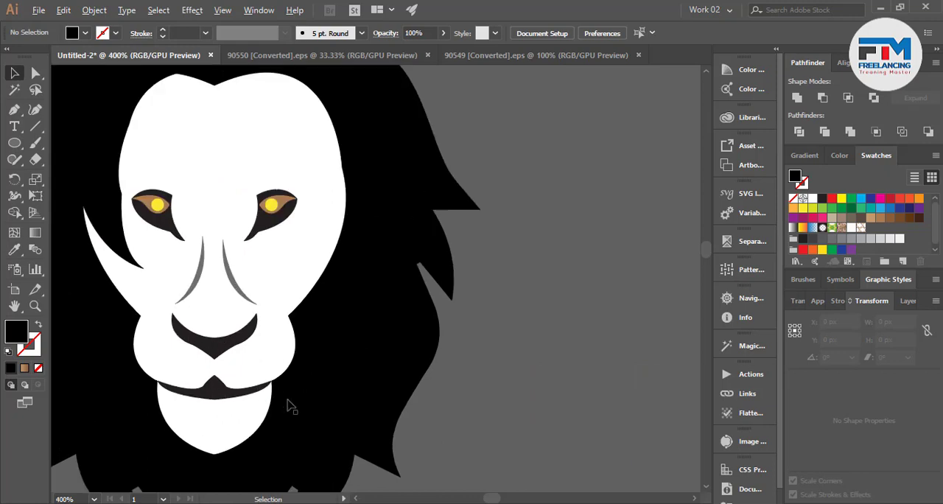
{"action": "scroll", "coordinate": [310, 389], "scroll_direction": "up", "scroll_amount": 3}
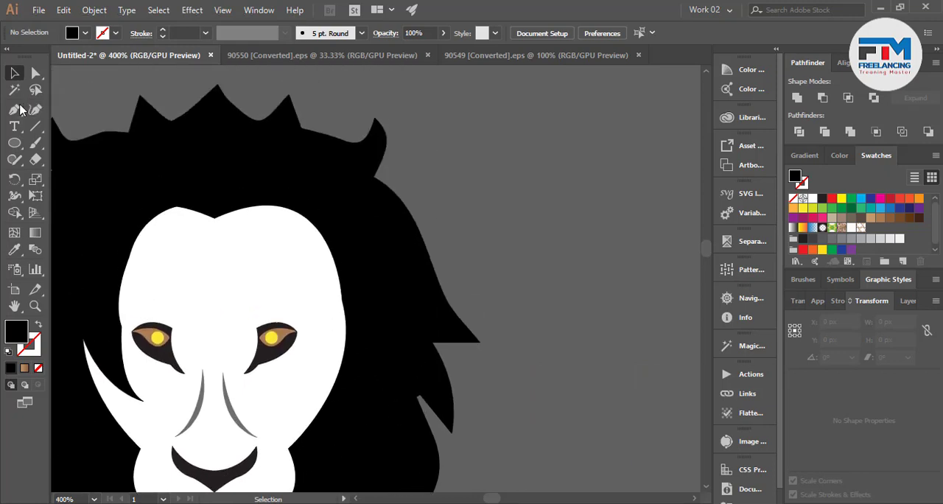
{"action": "left_click", "coordinate": [15, 109]}
{"action": "scroll", "coordinate": [313, 302], "scroll_direction": "down", "scroll_amount": 3}
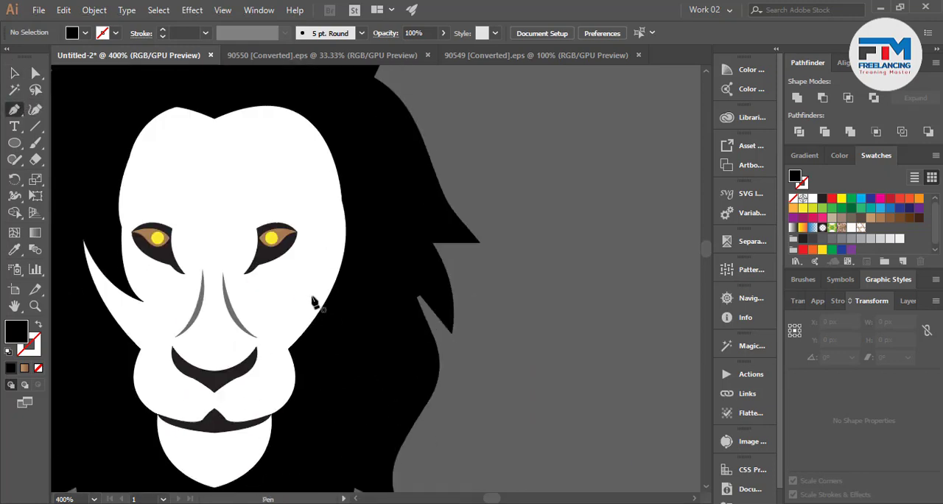
{"action": "left_click", "coordinate": [355, 223]}
{"action": "left_click_drag", "start_coordinate": [291, 315], "coordinate": [262, 326]}
{"action": "left_click_drag", "start_coordinate": [365, 254], "coordinate": [404, 176]}
{"action": "left_click", "coordinate": [365, 254]}
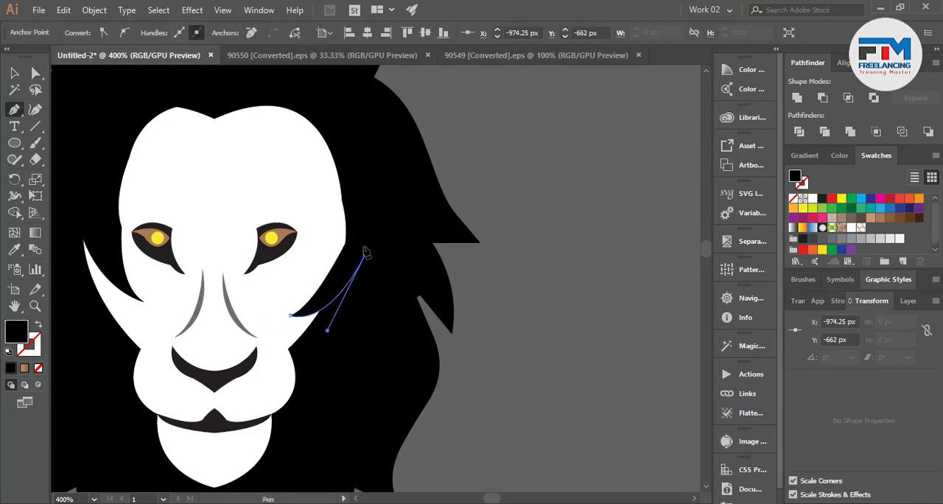
{"action": "left_click", "coordinate": [355, 223]}
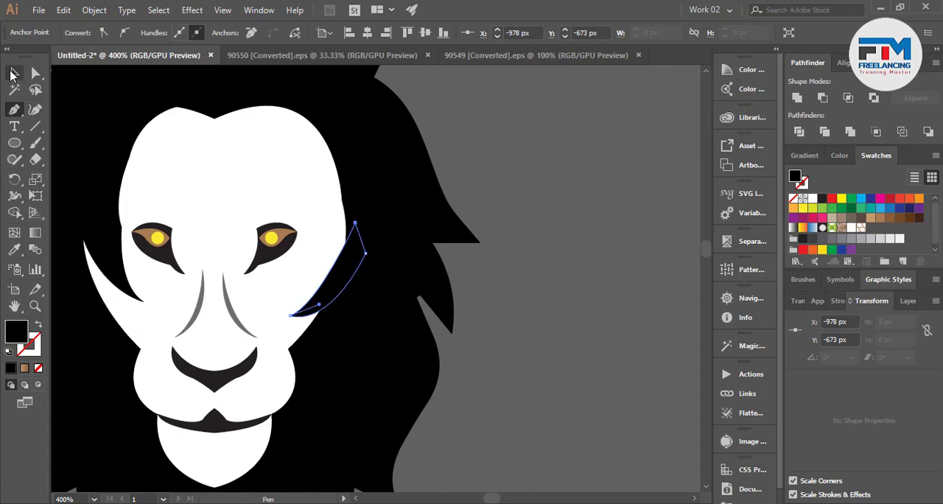
{"action": "left_click", "coordinate": [12, 75]}
{"action": "left_click", "coordinate": [540, 210]}
Pull the right-hand cheek's corner point outward, bend its curve inward toward the mouth, and round the corner to 44.56 px.
{"action": "scroll", "coordinate": [355, 305], "scroll_direction": "down", "scroll_amount": 2}
{"action": "scroll", "coordinate": [219, 316], "scroll_direction": "up", "scroll_amount": 2}
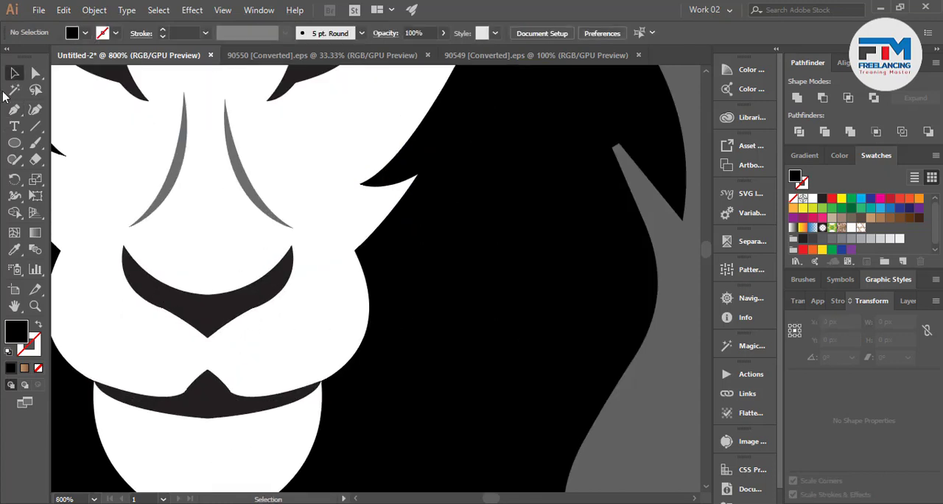
{"action": "left_click", "coordinate": [35, 72]}
{"action": "left_click_drag", "start_coordinate": [354, 252], "coordinate": [394, 263]}
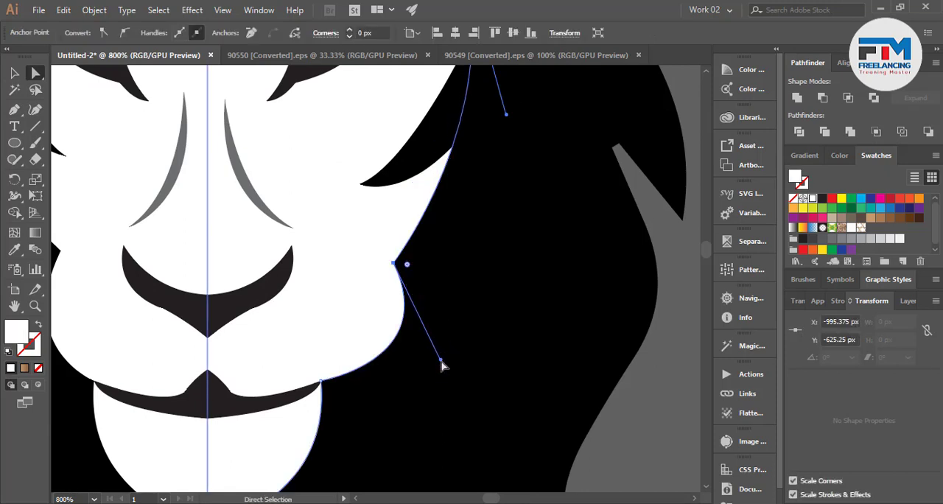
{"action": "left_click_drag", "start_coordinate": [441, 363], "coordinate": [340, 304]}
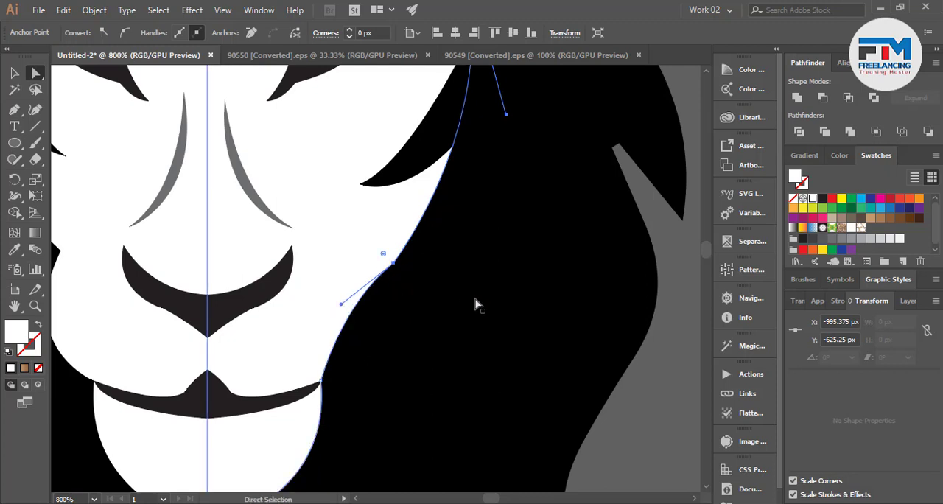
{"action": "left_click_drag", "start_coordinate": [383, 253], "coordinate": [184, 112]}
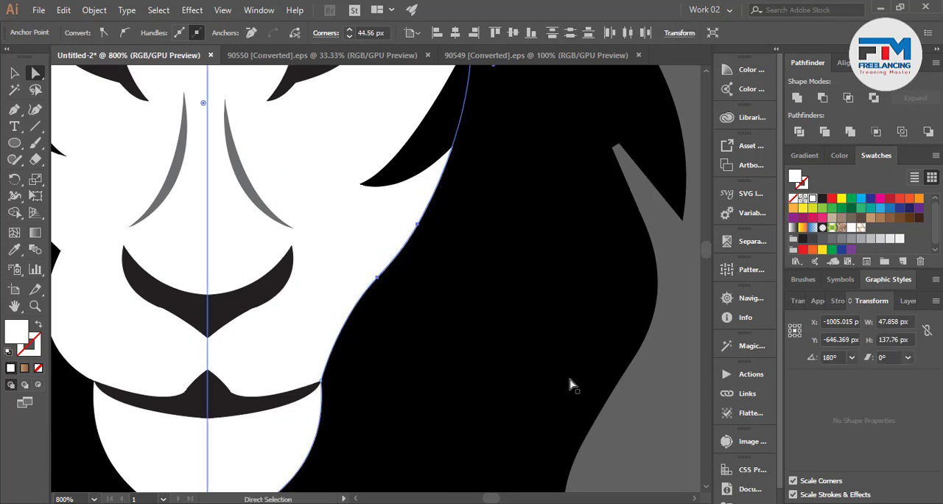
{"action": "left_click", "coordinate": [646, 414]}
Pull the left-hand cheek's corner point outward, bend its curve inward to match the other side, and round it to 51.3 px.
{"action": "scroll", "coordinate": [600, 404], "scroll_direction": "down", "scroll_amount": 3}
{"action": "scroll", "coordinate": [427, 421], "scroll_direction": "up", "scroll_amount": 2}
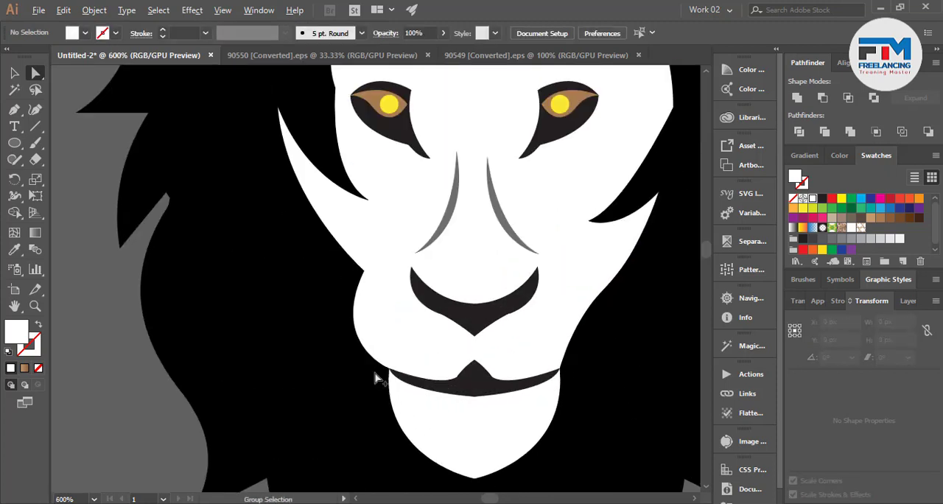
{"action": "left_click_drag", "start_coordinate": [364, 273], "coordinate": [344, 274]}
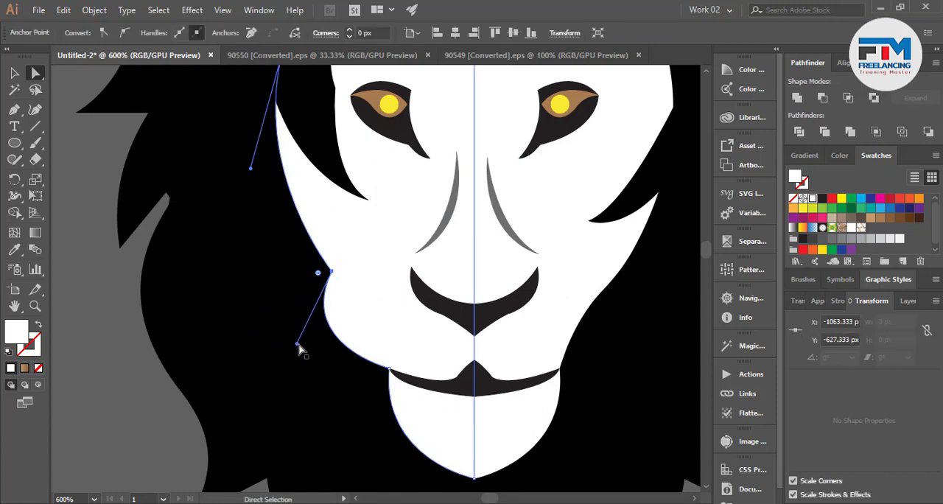
{"action": "left_click_drag", "start_coordinate": [297, 348], "coordinate": [376, 305]}
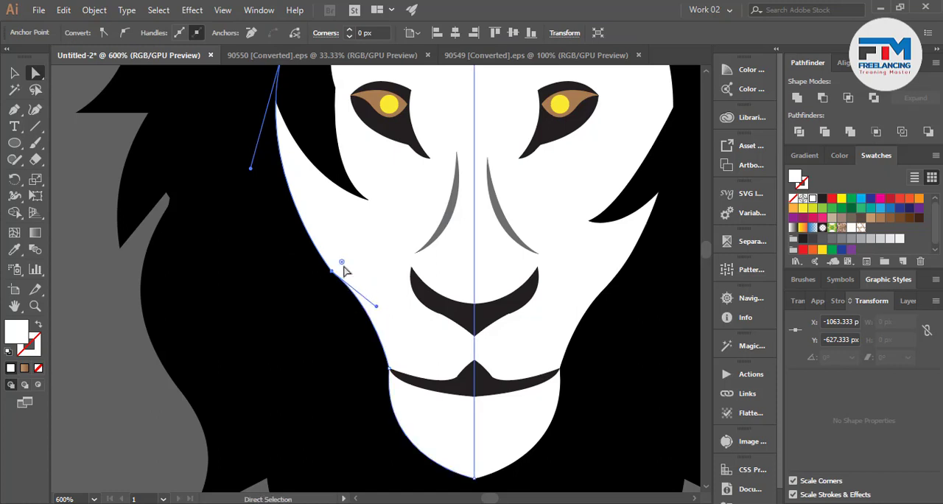
{"action": "left_click_drag", "start_coordinate": [343, 264], "coordinate": [529, 112]}
{"action": "scroll", "coordinate": [300, 265], "scroll_direction": "down", "scroll_amount": 2}
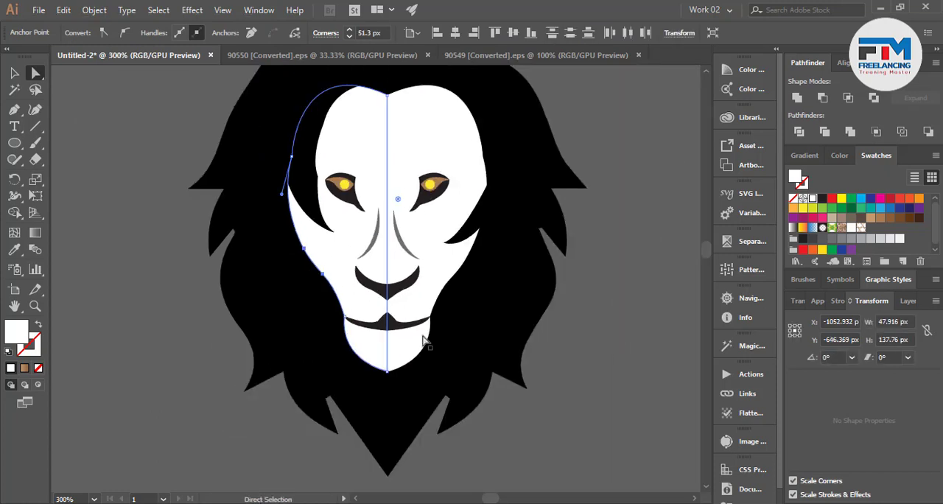
{"action": "left_click", "coordinate": [547, 434]}
Raise the pointed bottom of the white chin to give it a flatter, rounded end.
{"action": "scroll", "coordinate": [406, 368], "scroll_direction": "up", "scroll_amount": 3}
{"action": "left_click", "coordinate": [351, 373]}
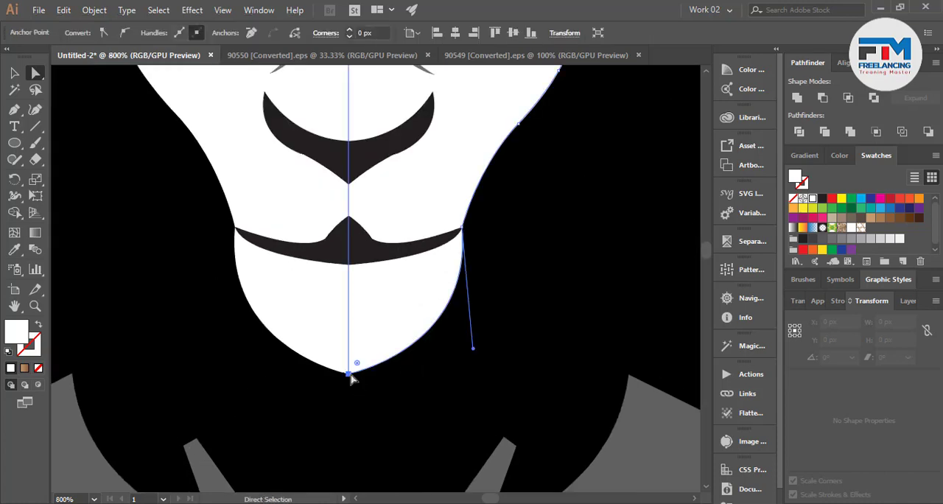
{"action": "left_click_drag", "start_coordinate": [350, 373], "coordinate": [352, 348]}
{"action": "scroll", "coordinate": [357, 368], "scroll_direction": "down", "scroll_amount": 5}
{"action": "left_click", "coordinate": [467, 418]}
{"action": "scroll", "coordinate": [429, 426], "scroll_direction": "down", "scroll_amount": 4}
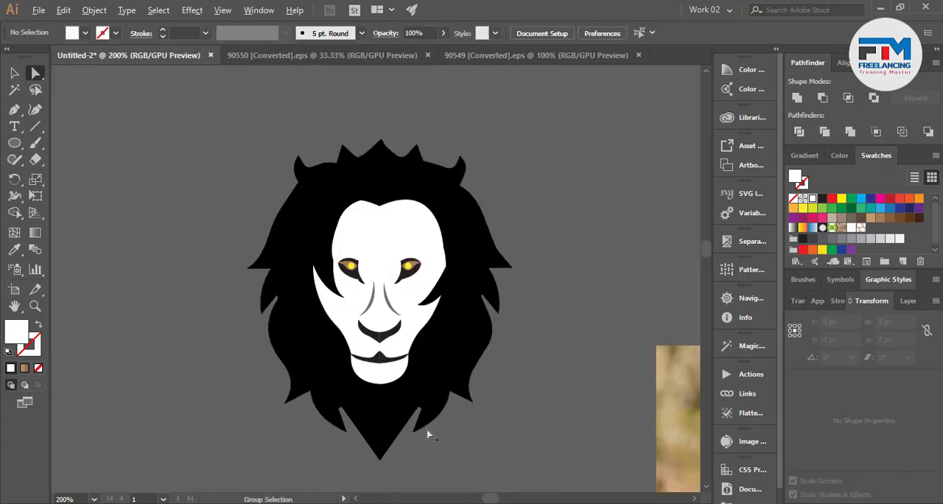
Examine the face, eyes, nose and mane in the lion photo and compare them with the logo.
{"action": "scroll", "coordinate": [385, 416], "scroll_direction": "up", "scroll_amount": 3}
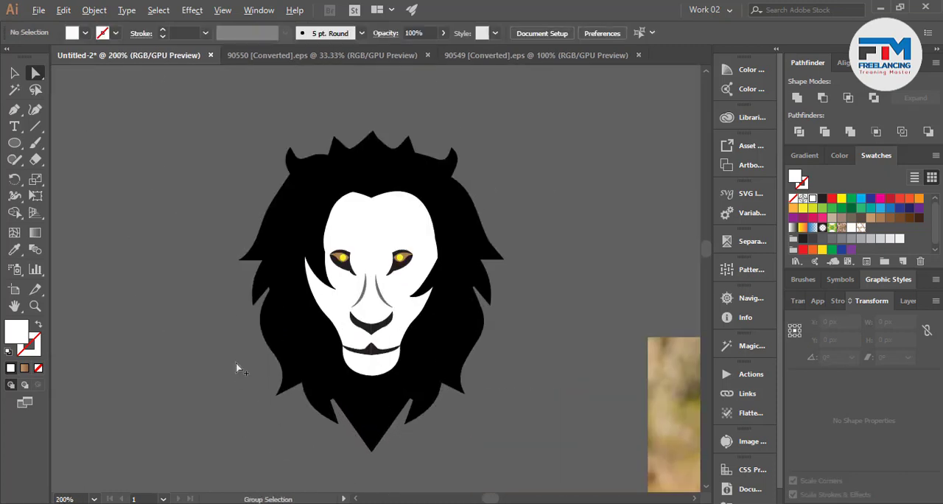
{"action": "scroll", "coordinate": [237, 366], "scroll_direction": "down", "scroll_amount": 3}
{"action": "scroll", "coordinate": [529, 441], "scroll_direction": "up", "scroll_amount": 2}
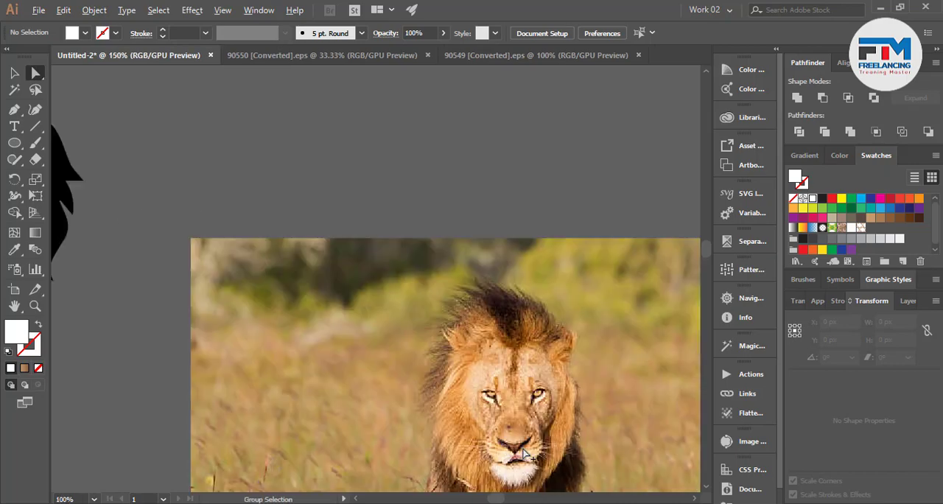
{"action": "scroll", "coordinate": [531, 441], "scroll_direction": "down", "scroll_amount": 2}
{"action": "scroll", "coordinate": [545, 441], "scroll_direction": "up", "scroll_amount": 4}
{"action": "scroll", "coordinate": [549, 440], "scroll_direction": "up", "scroll_amount": 3}
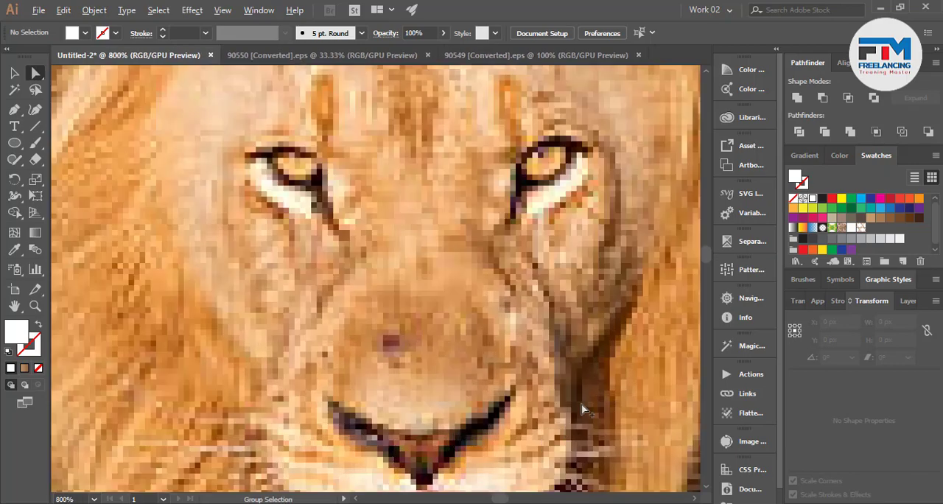
{"action": "scroll", "coordinate": [580, 388], "scroll_direction": "down", "scroll_amount": 1}
{"action": "scroll", "coordinate": [381, 379], "scroll_direction": "down", "scroll_amount": 10}
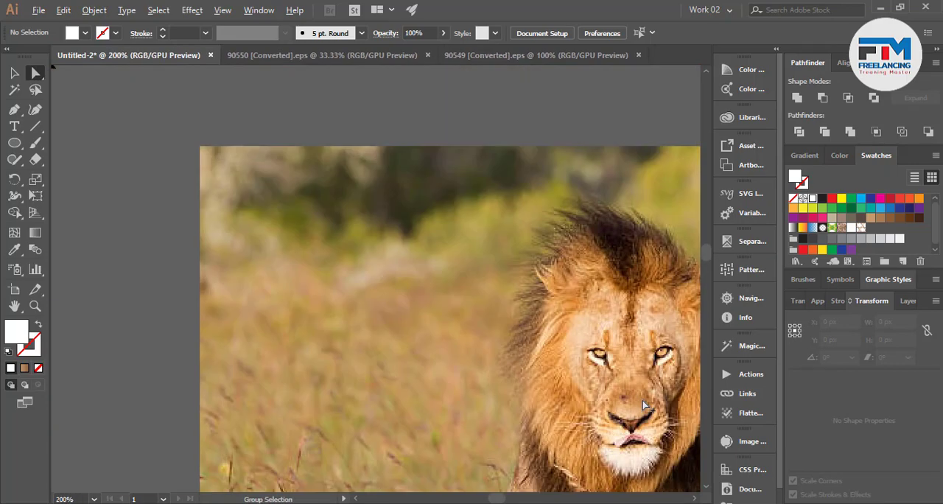
{"action": "scroll", "coordinate": [376, 377], "scroll_direction": "up", "scroll_amount": 6}
{"action": "scroll", "coordinate": [372, 398], "scroll_direction": "down", "scroll_amount": 1}
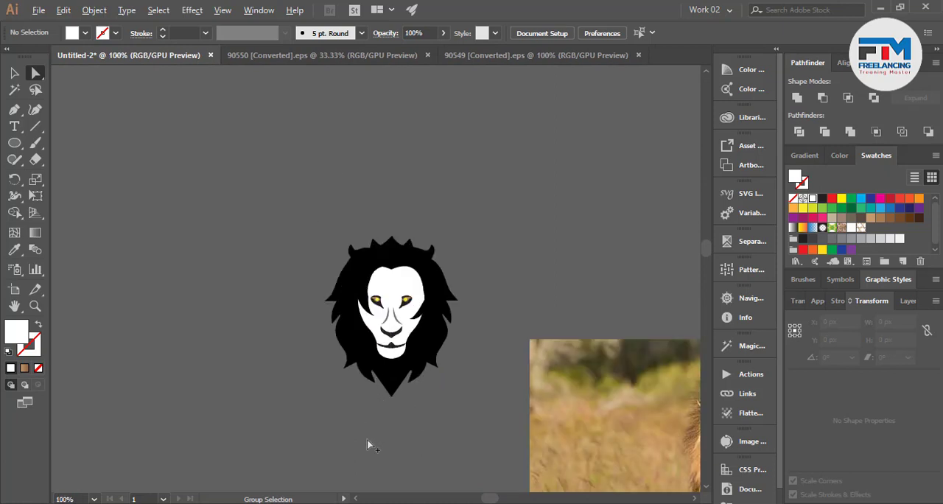
{"action": "scroll", "coordinate": [391, 284], "scroll_direction": "up", "scroll_amount": 4}
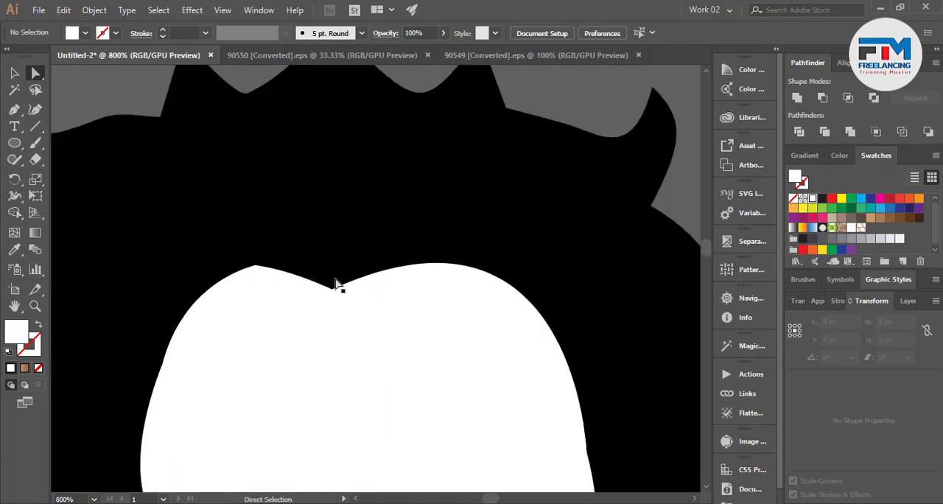
Raise the left forehead half's inner point at the center notch and lower its handle to flatten the curve.
{"action": "left_click", "coordinate": [332, 288]}
{"action": "left_click_drag", "start_coordinate": [332, 289], "coordinate": [332, 280]}
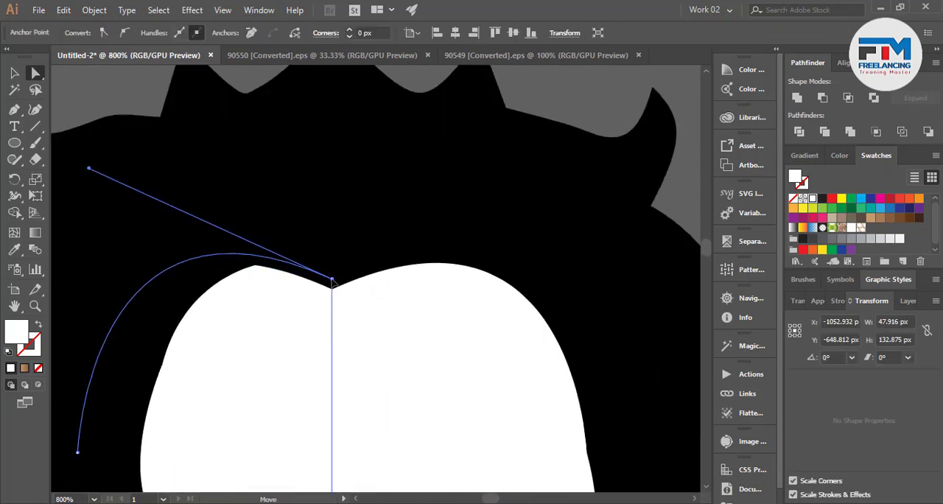
{"action": "mouse_move", "coordinate": [89, 171]}
{"action": "left_mouse_down"}
{"action": "mouse_move", "coordinate": [88, 186]}
{"action": "mouse_move", "coordinate": [101, 183]}
{"action": "left_mouse_up"}
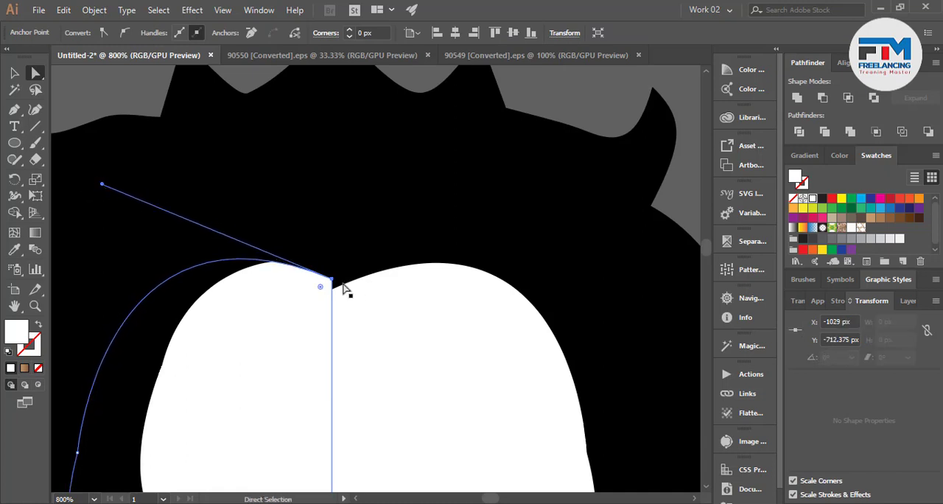
Raise the right forehead half's inner point to meet the left half, and lower and shorten its handle to flatten the curve.
{"action": "left_click", "coordinate": [345, 293]}
{"action": "left_click_drag", "start_coordinate": [331, 289], "coordinate": [331, 280]}
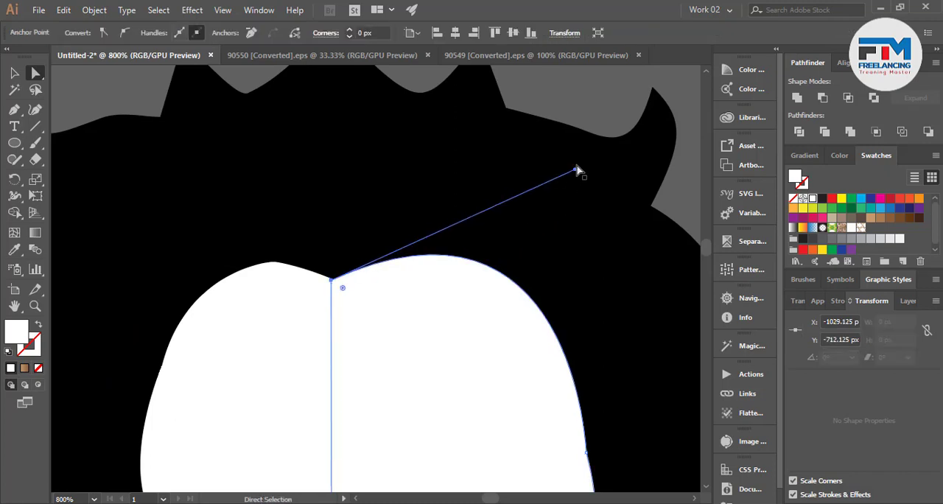
{"action": "left_click_drag", "start_coordinate": [575, 170], "coordinate": [613, 264]}
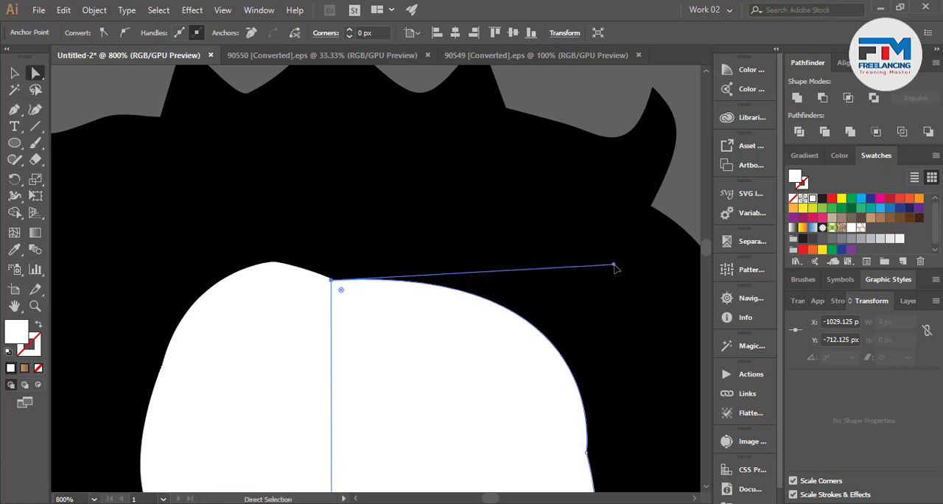
{"action": "left_click_drag", "start_coordinate": [615, 265], "coordinate": [554, 274]}
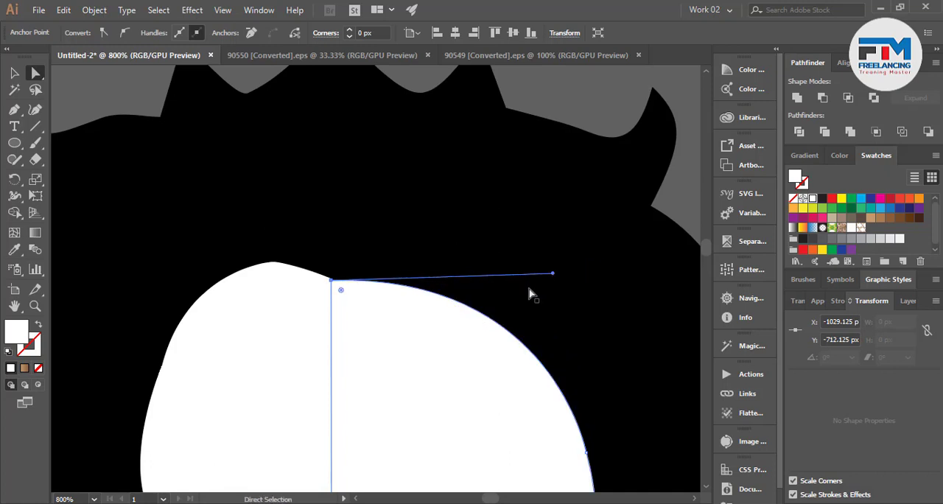
{"action": "scroll", "coordinate": [408, 346], "scroll_direction": "down", "scroll_amount": 4}
{"action": "left_click", "coordinate": [612, 271]}
Select the entire lion head logo and move it to the empty area above the lion photo.
{"action": "scroll", "coordinate": [531, 321], "scroll_direction": "down", "scroll_amount": 2}
{"action": "scroll", "coordinate": [532, 347], "scroll_direction": "down", "scroll_amount": 1}
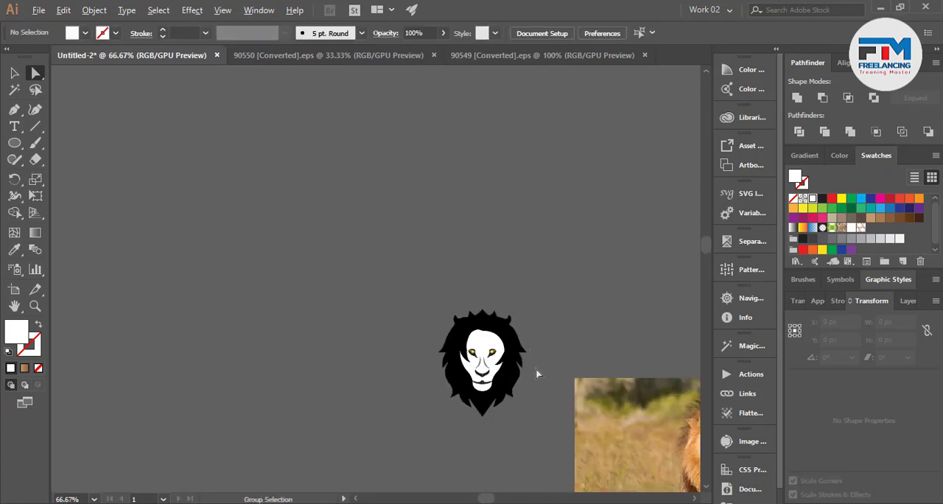
{"action": "scroll", "coordinate": [518, 372], "scroll_direction": "up", "scroll_amount": 2}
{"action": "left_click", "coordinate": [17, 74]}
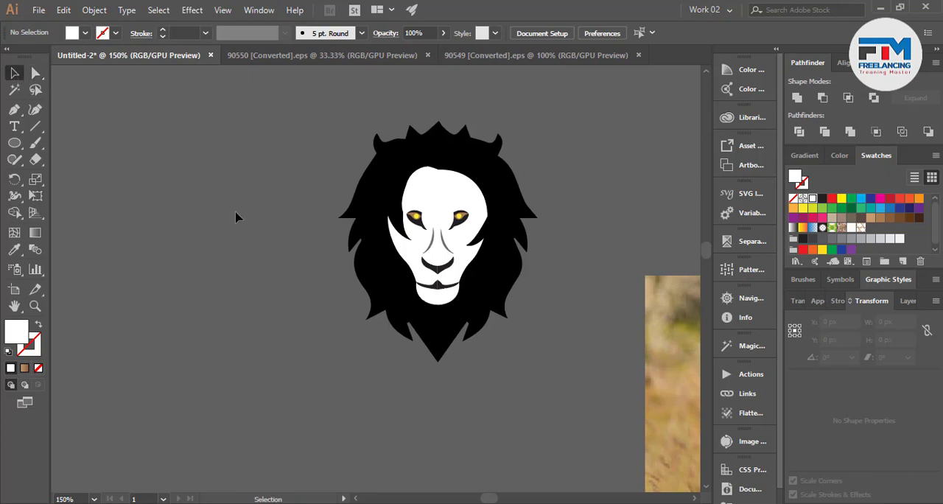
{"action": "scroll", "coordinate": [288, 309], "scroll_direction": "down", "scroll_amount": 2}
{"action": "left_click_drag", "start_coordinate": [226, 201], "coordinate": [422, 407]}
{"action": "scroll", "coordinate": [352, 367], "scroll_direction": "down", "scroll_amount": 3}
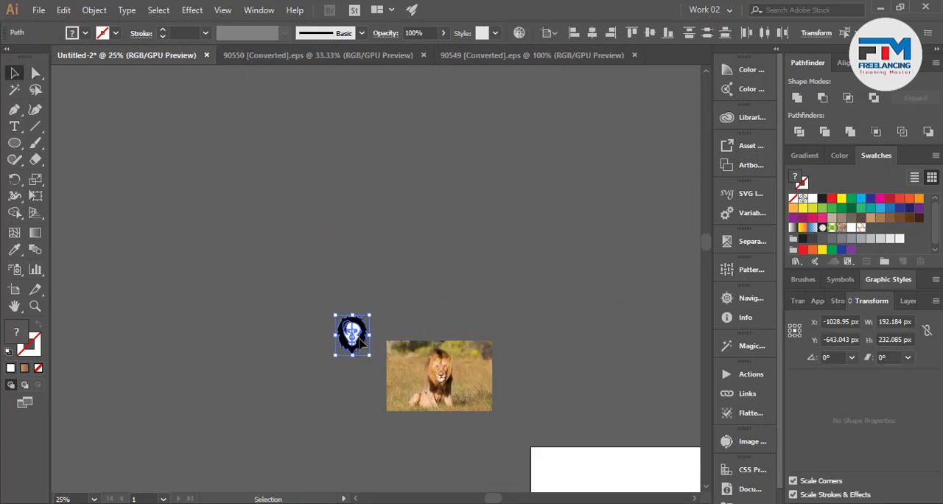
{"action": "left_click_drag", "start_coordinate": [353, 337], "coordinate": [484, 226]}
{"action": "left_click", "coordinate": [461, 280]}
{"action": "left_click_drag", "start_coordinate": [604, 146], "coordinate": [603, 134]}
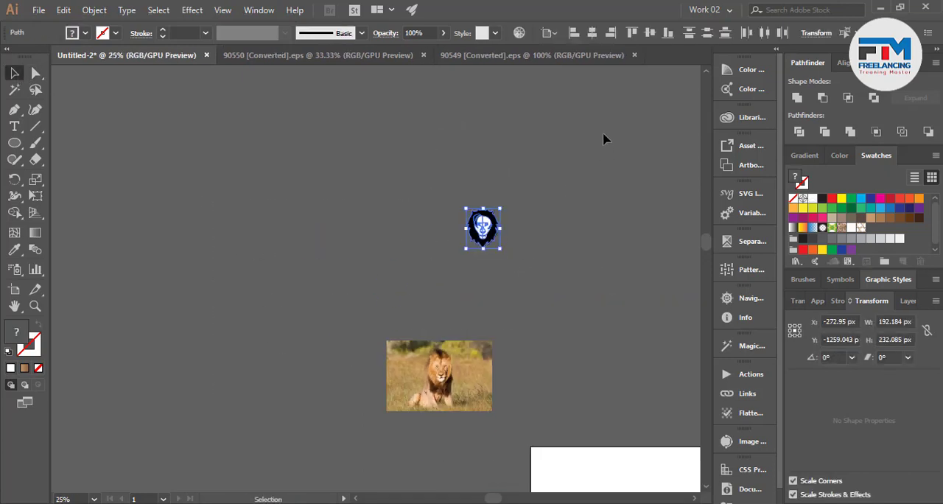